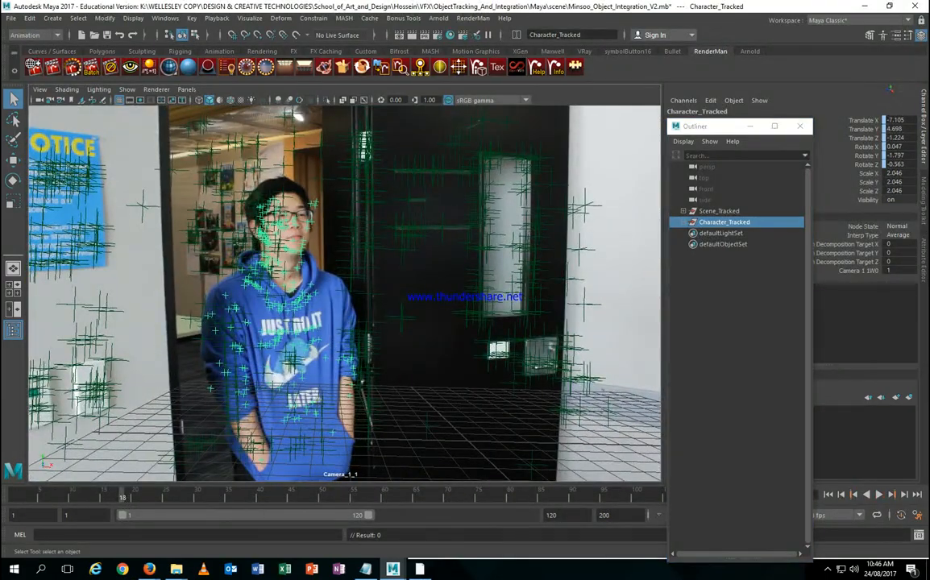
Step: Import Minsoo_Object_Integration.mb from the project's scene folder
click(15, 19)
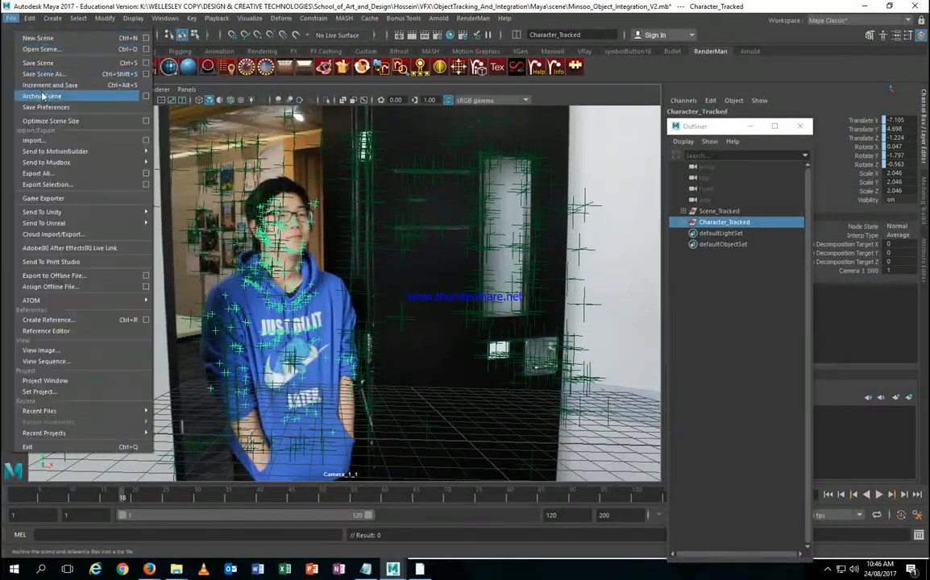
click(50, 138)
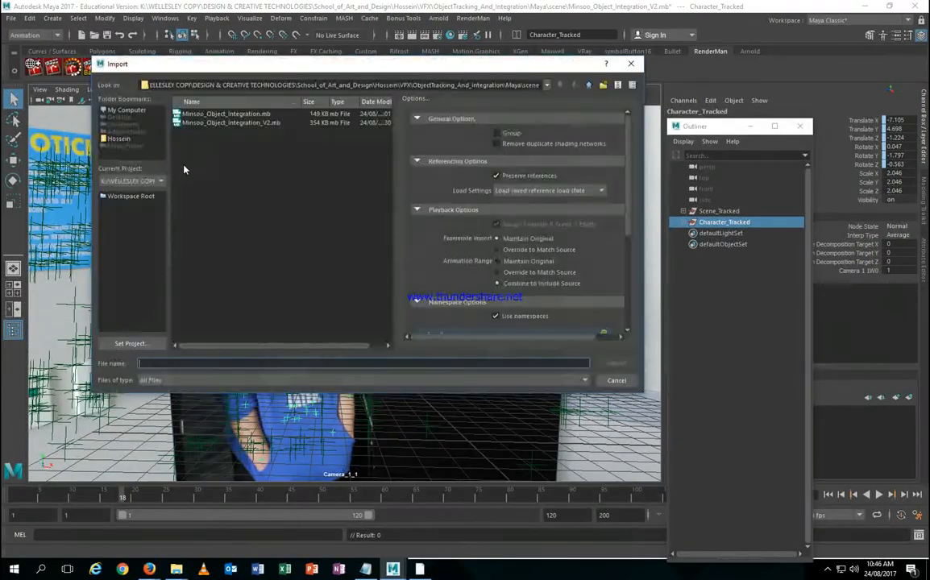
click(588, 87)
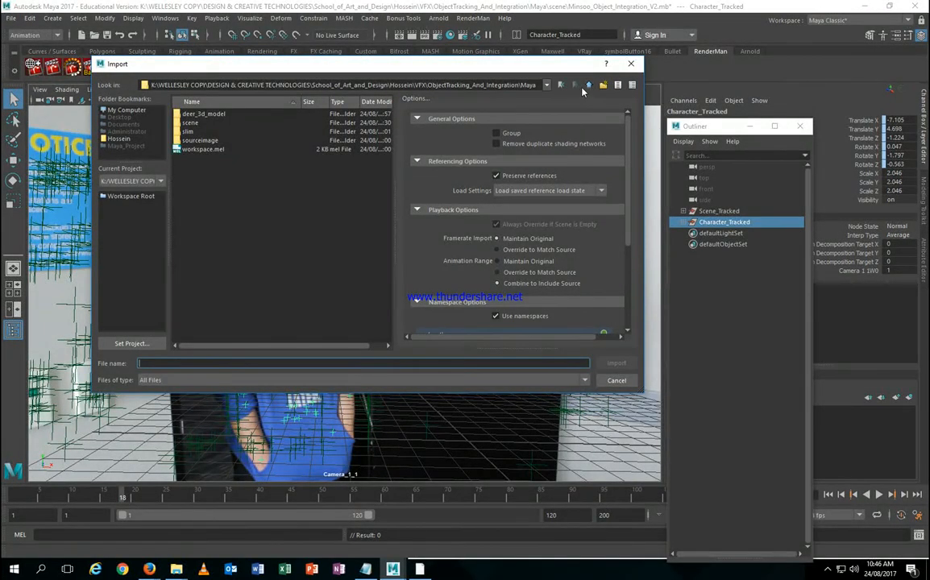
click(194, 125)
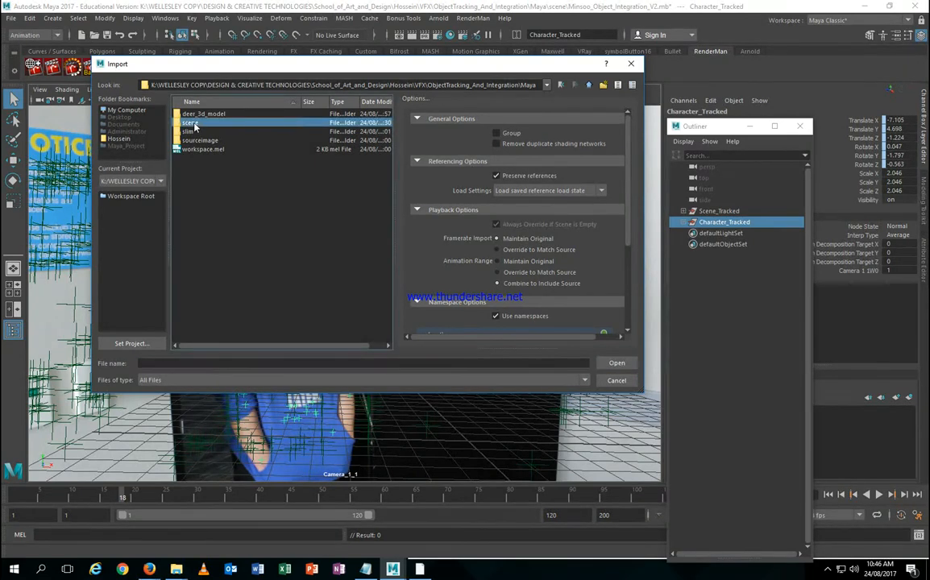
double_click(194, 125)
click(230, 115)
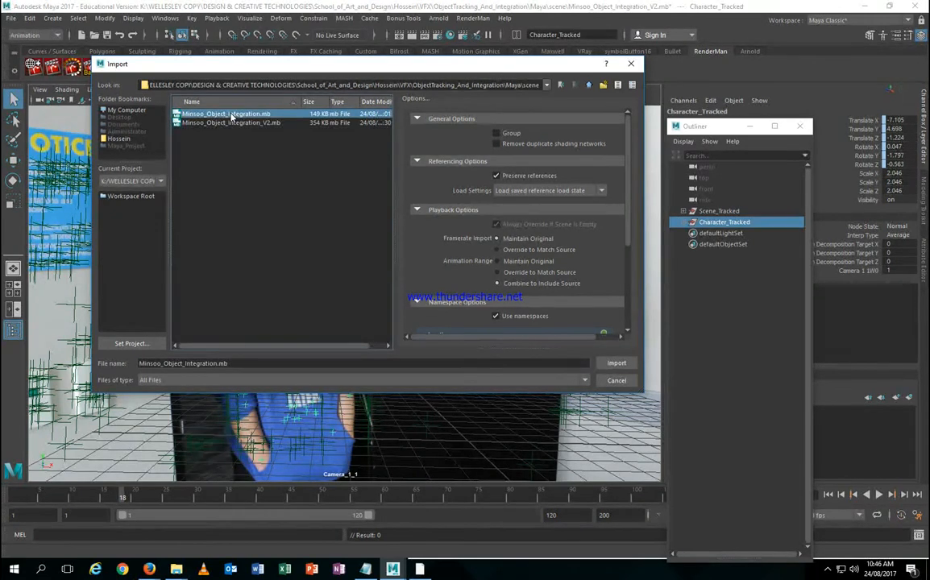
double_click(229, 114)
Step: Rename the imported deer object to Deer_Head in the Outliner
double_click(748, 234)
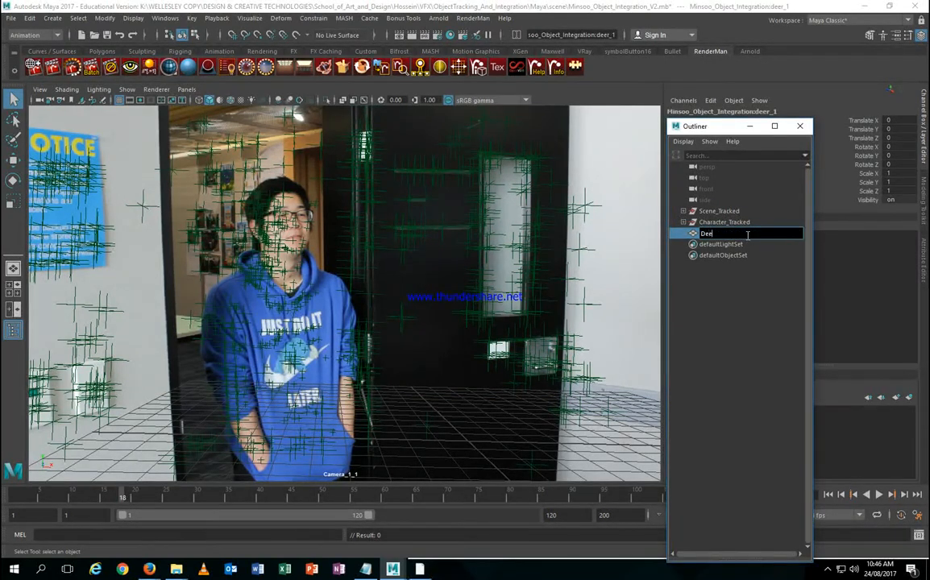
text(Deer_Head)
key(Return)
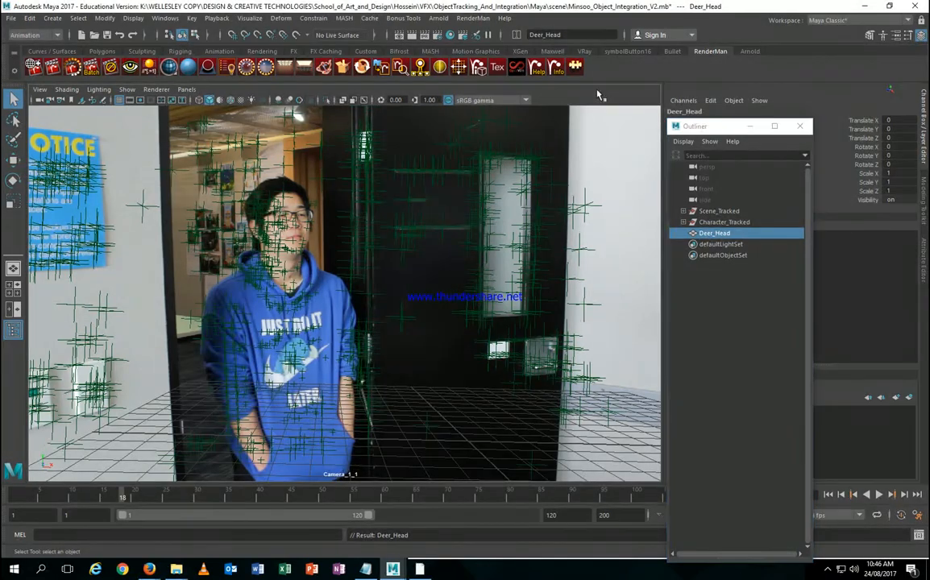
Step: In the perspective view, scale Deer_Head down uniformly to about 0.071
key(space)
drag(514, 212, 513, 172)
scroll(477, 231, down, 5)
scroll(477, 232, down, 6)
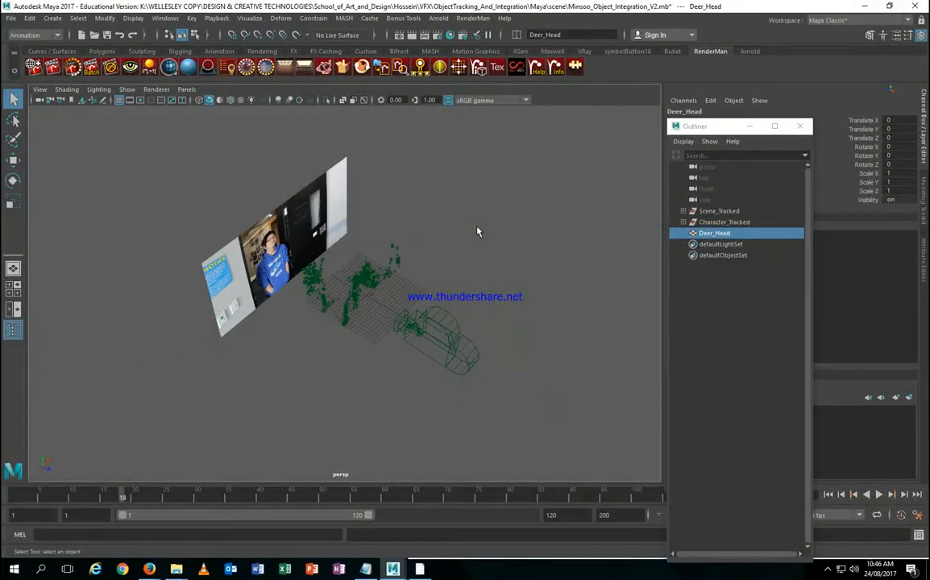
alt+drag(429, 236, 376, 215)
key(r)
drag(349, 292, 19, 342)
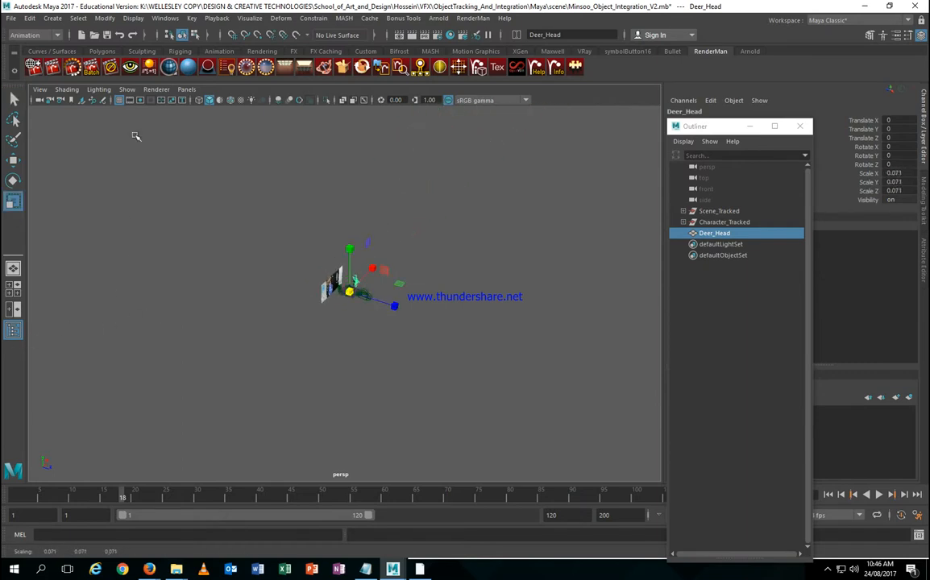
Step: Change the layout to Two Panes Side by Side
click(184, 89)
mouse_move(258, 100)
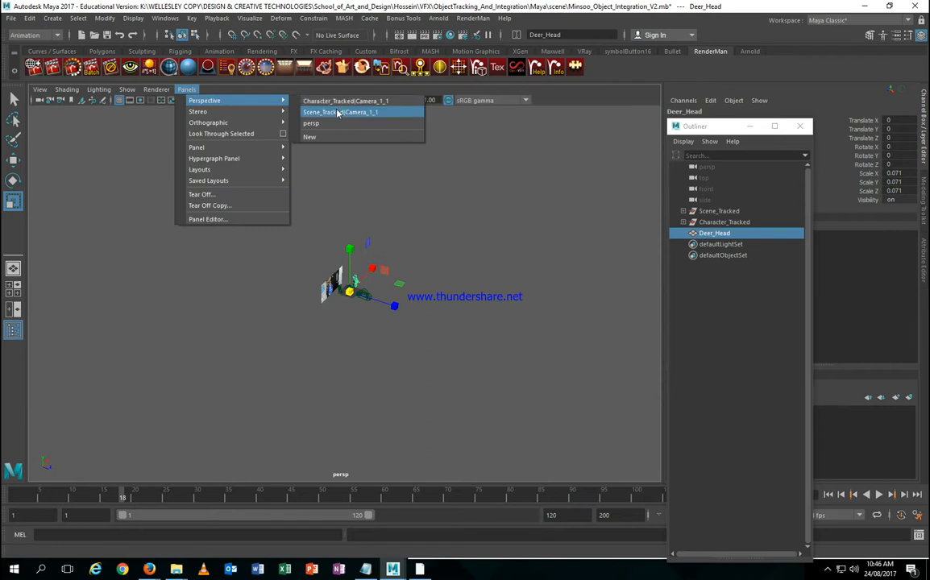
click(187, 90)
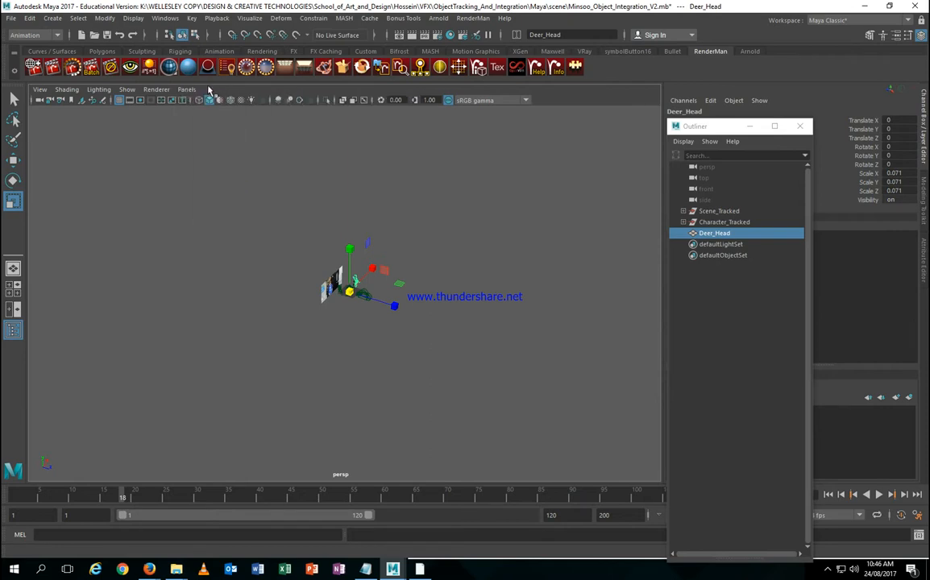
click(189, 90)
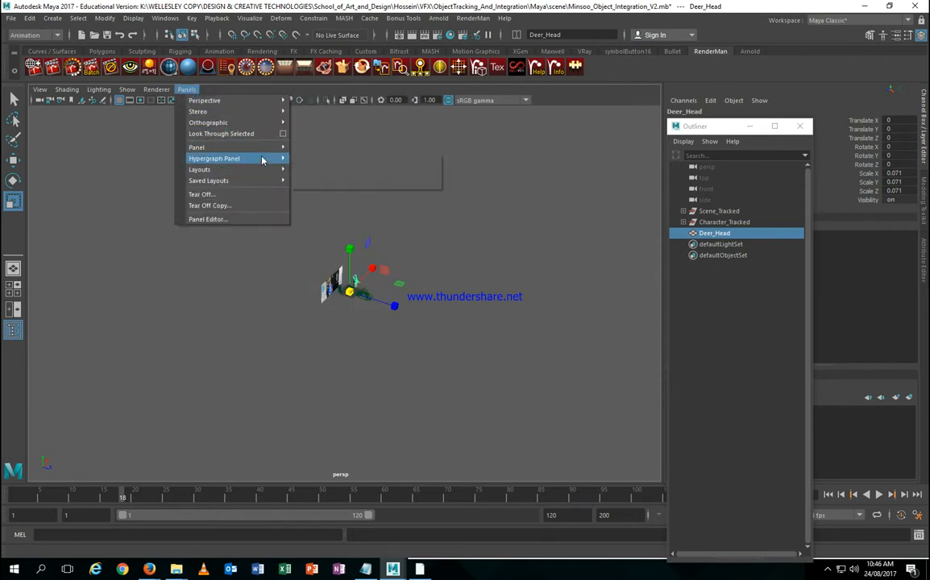
mouse_move(263, 170)
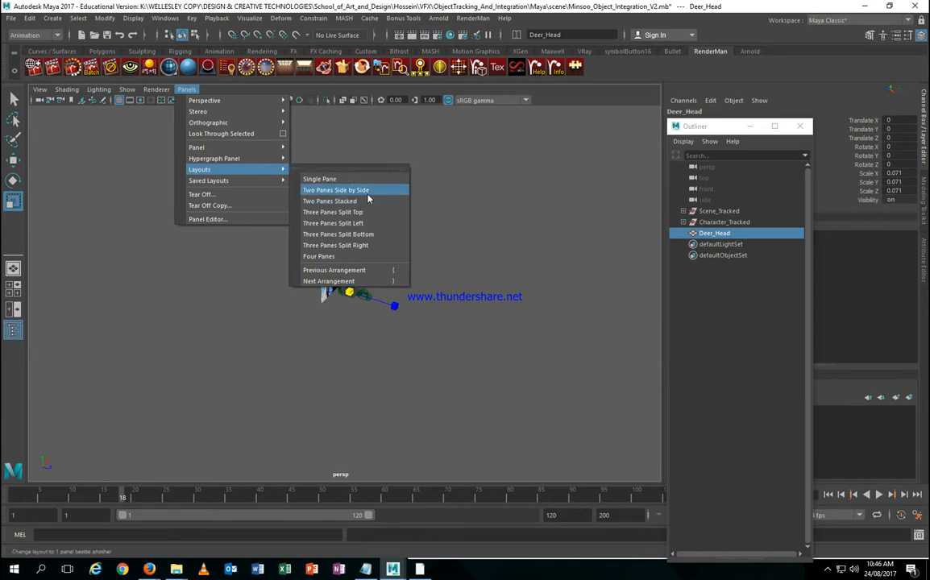
click(368, 193)
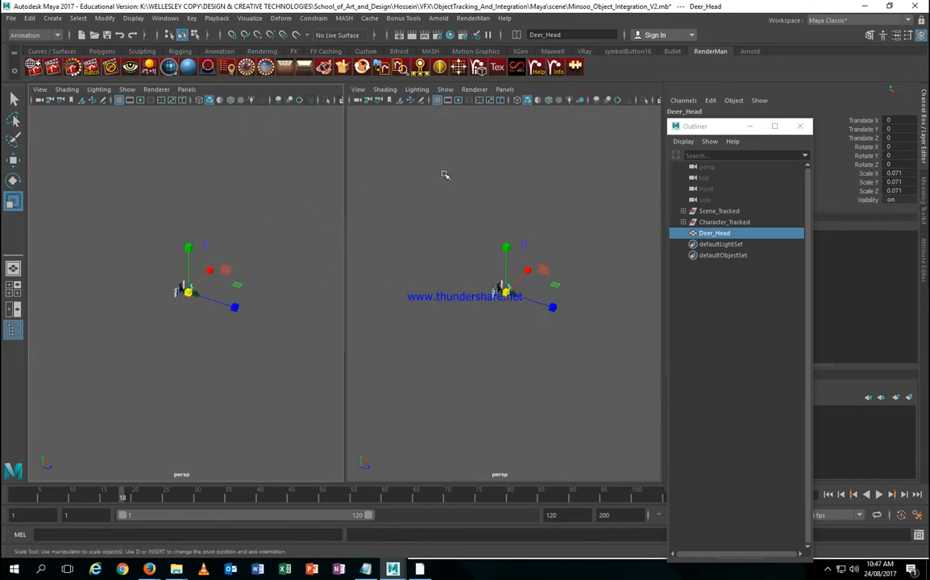
Step: Look through Scene_Tracked|Camera_1_1 in the right pane and shrink Deer_Head to 0.045
click(504, 89)
mouse_move(524, 97)
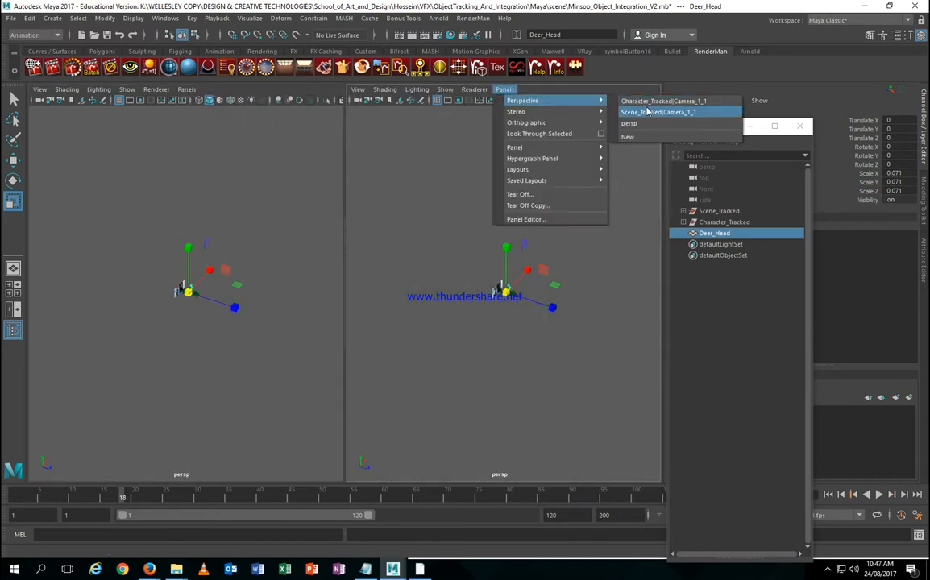
click(649, 112)
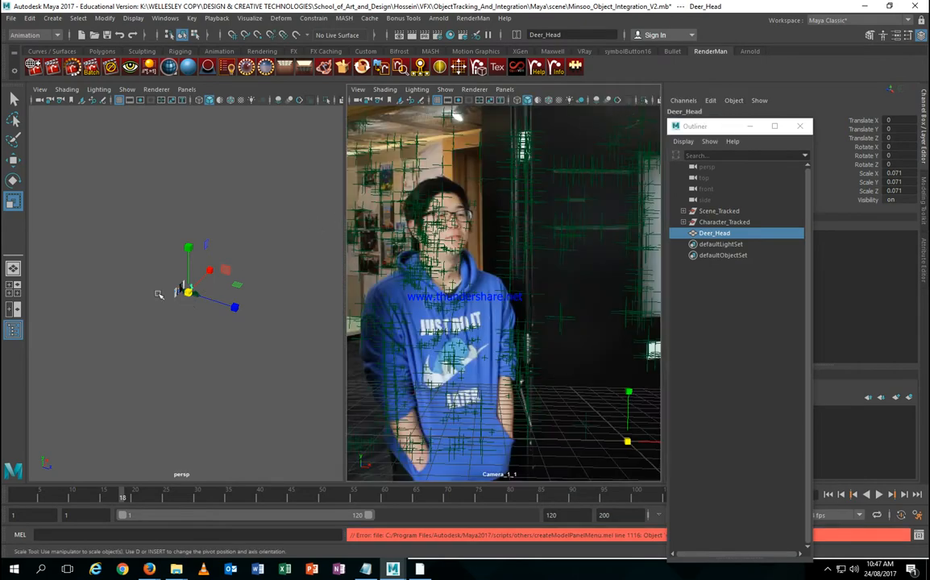
alt+drag(159, 294, 187, 302)
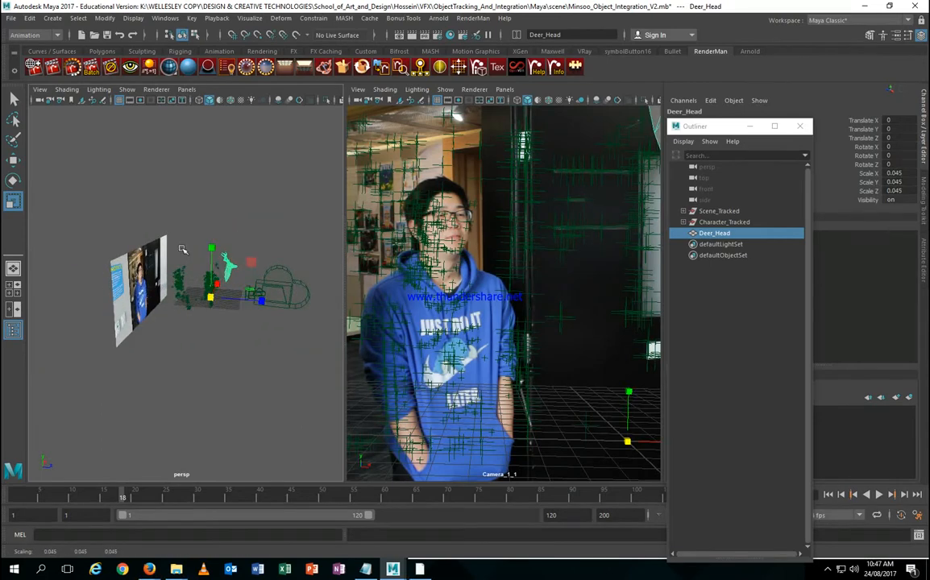
Step: Center Deer_Head's pivot with Modify > Center Pivot
scroll(183, 249, up, 4)
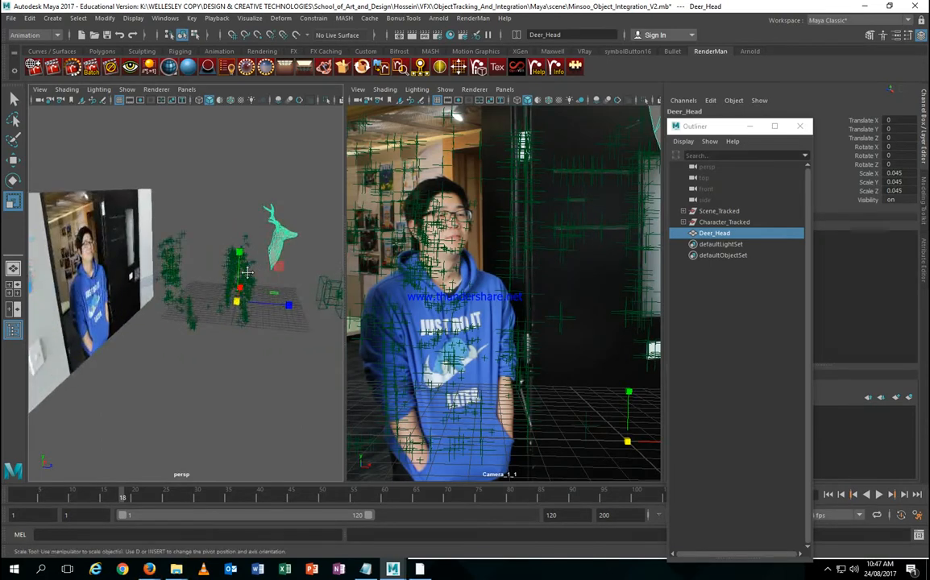
click(365, 50)
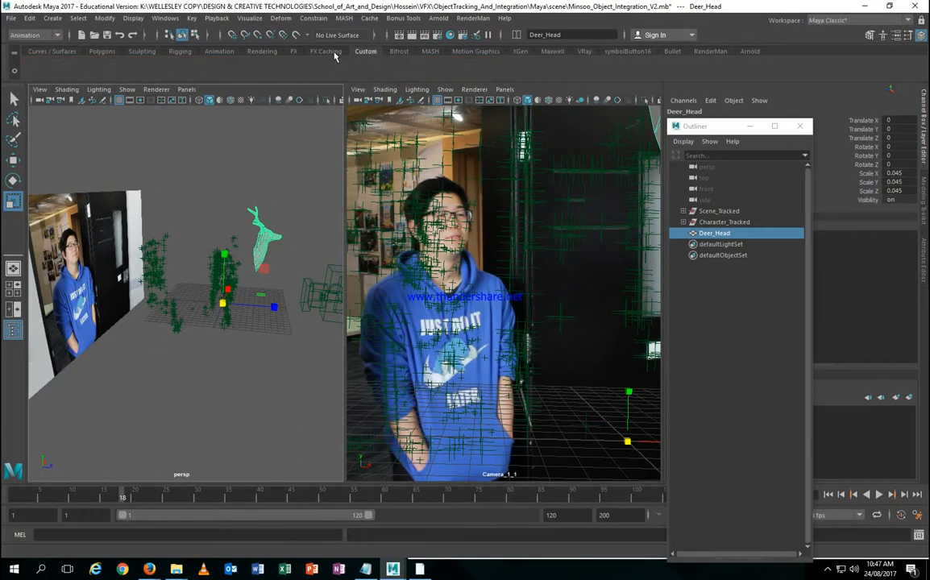
click(159, 19)
mouse_move(105, 18)
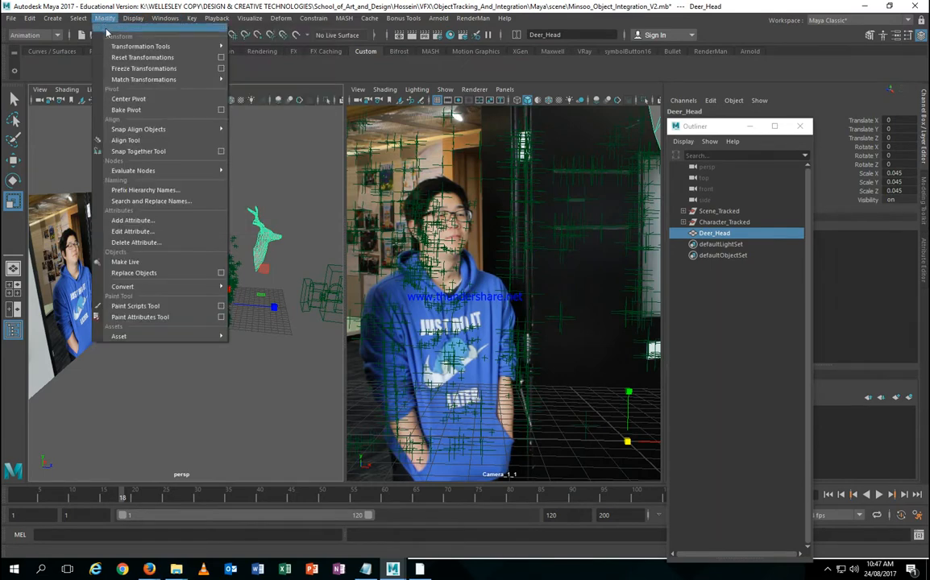
click(135, 98)
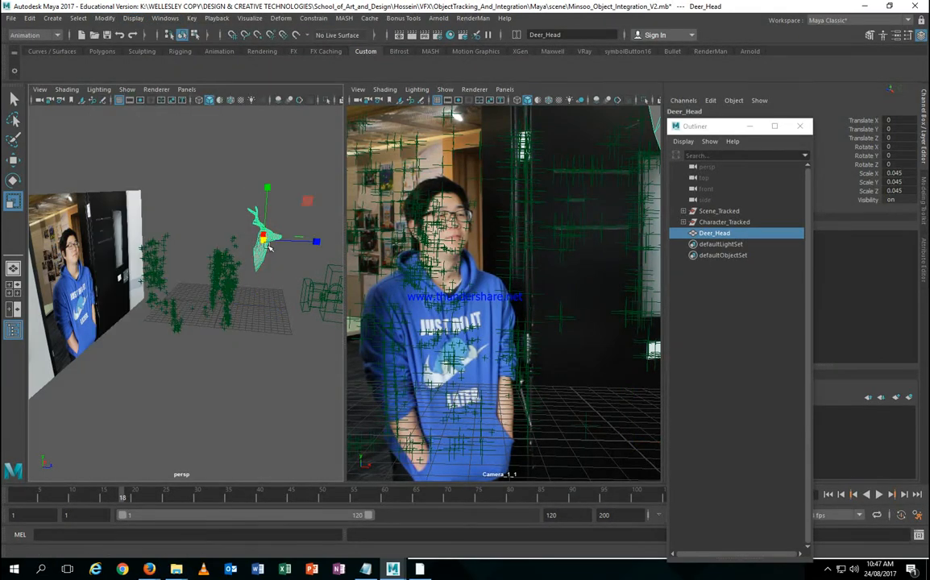
Step: With the Move tool active, select the camera's image plane and move the Outliner aside
alt+drag(270, 249, 171, 282)
key(w)
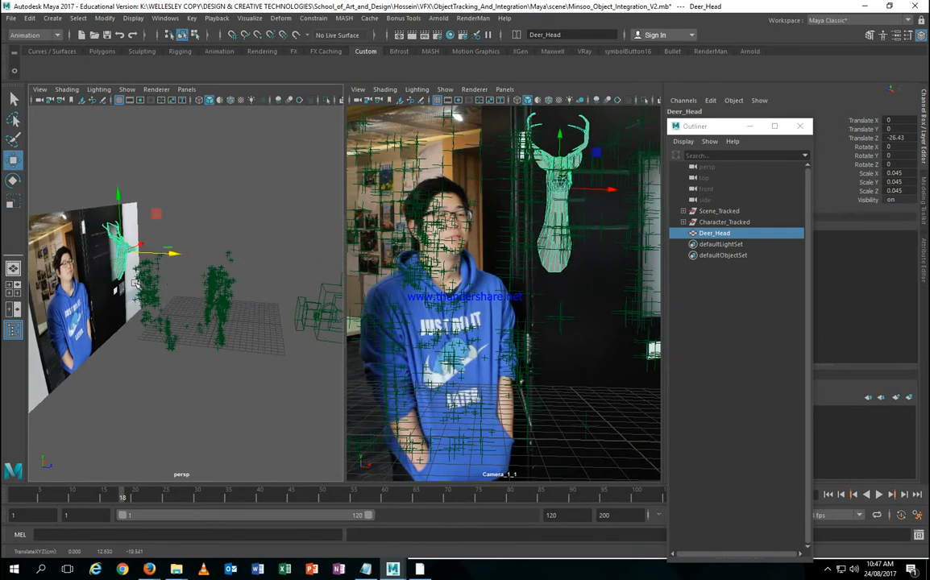
alt+drag(89, 279, 105, 257)
click(113, 256)
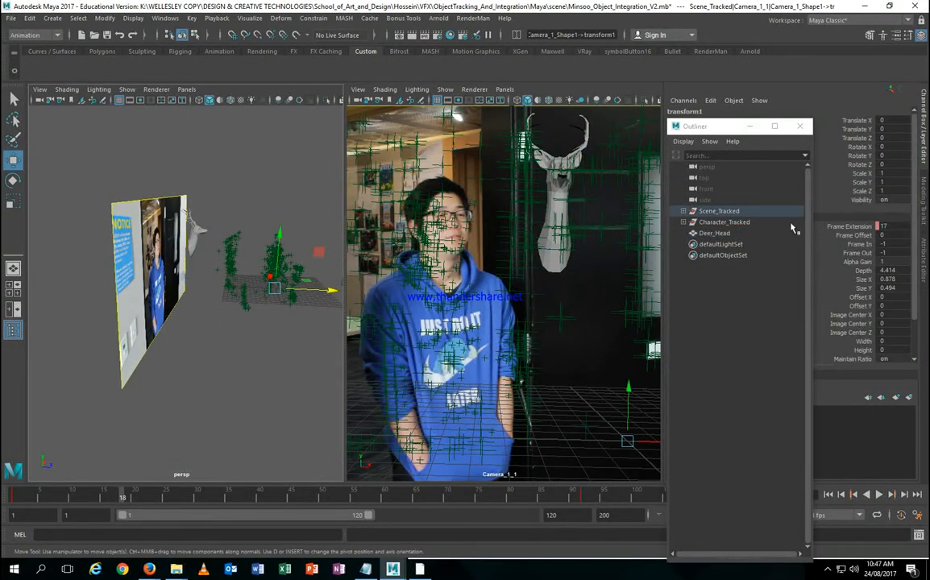
scroll(895, 281, down, 3)
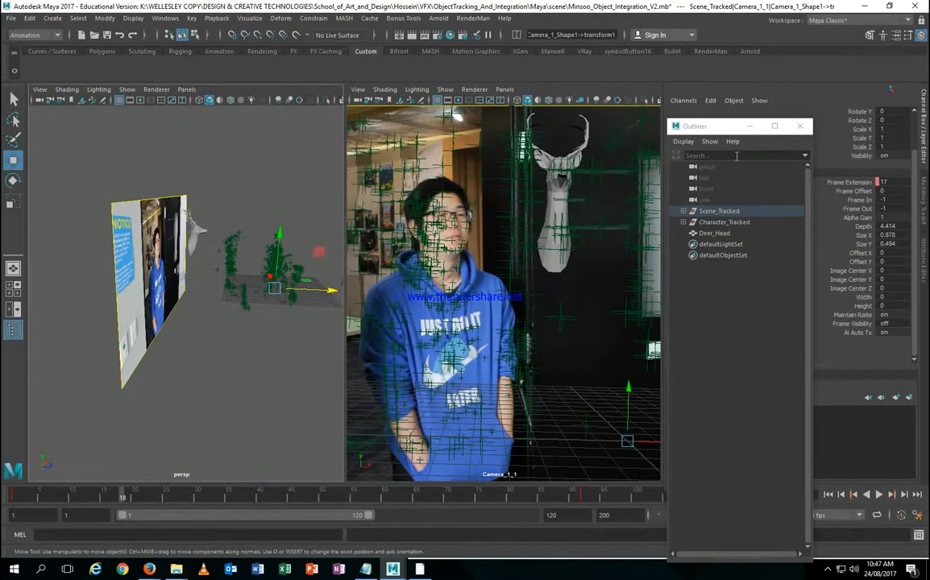
drag(725, 130, 522, 140)
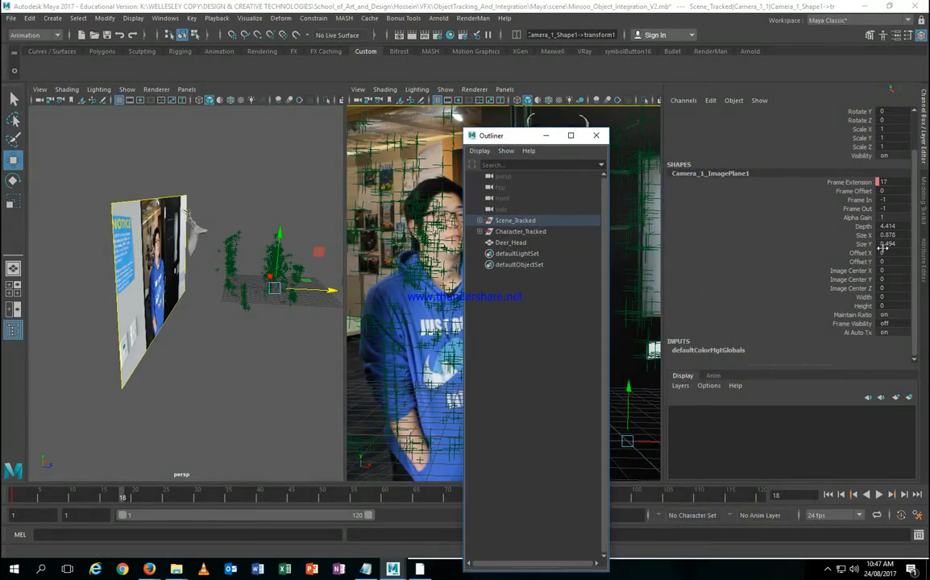
Step: Raise the image plane's Depth from 4.414 to 7.714, then reselect Deer_Head
click(864, 227)
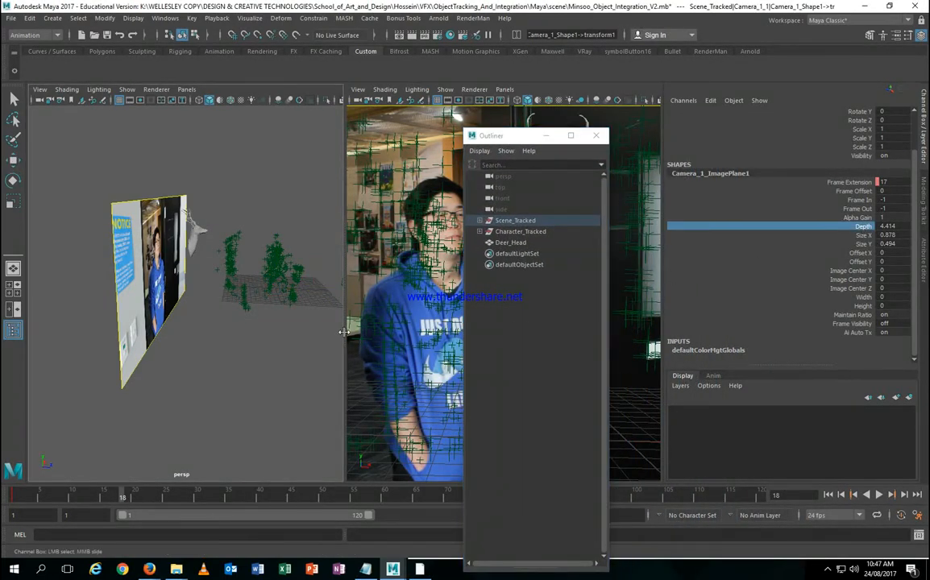
middle_drag(347, 333, 274, 346)
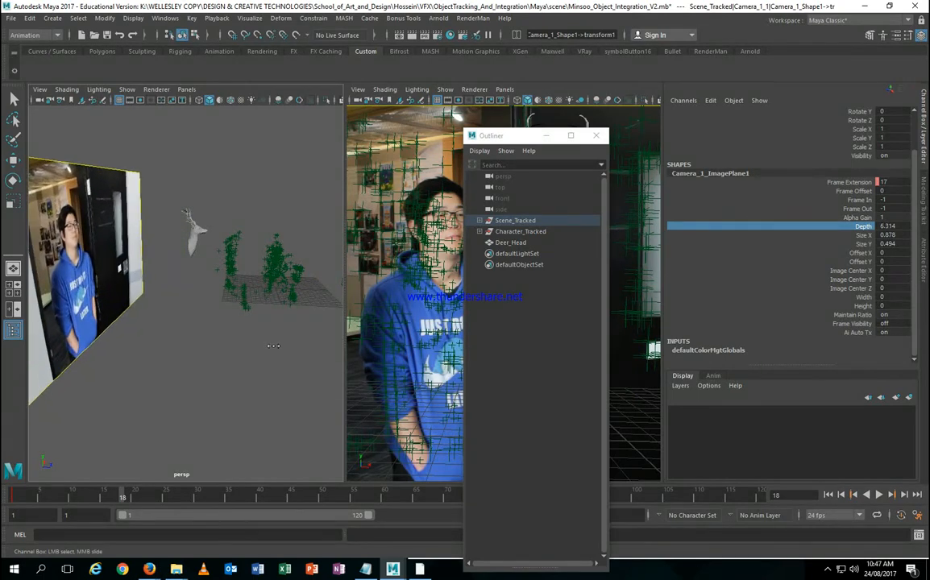
alt+drag(274, 348, 183, 323)
middle_drag(183, 323, 171, 293)
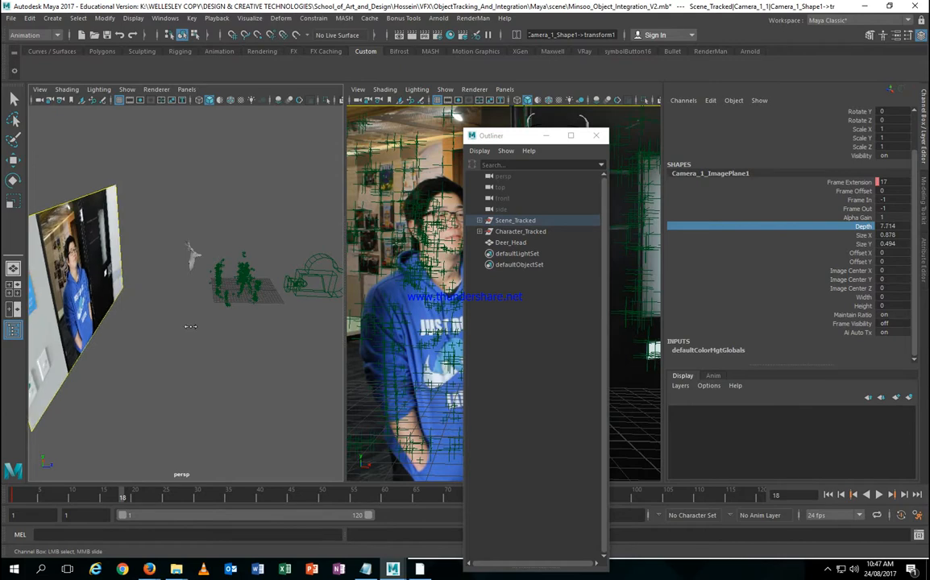
alt+right_drag(171, 293, 155, 301)
alt+drag(156, 302, 210, 317)
click(227, 274)
Step: Move Deer_Head forward to Translate Z -6.278 and tuck the Outliner back aside
key(w)
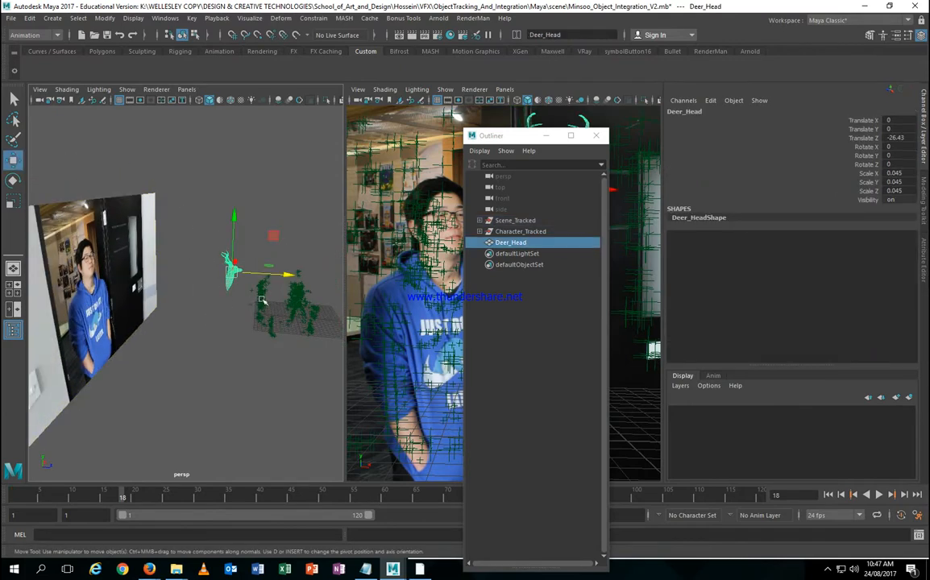
alt+right_drag(262, 300, 176, 298)
click(532, 232)
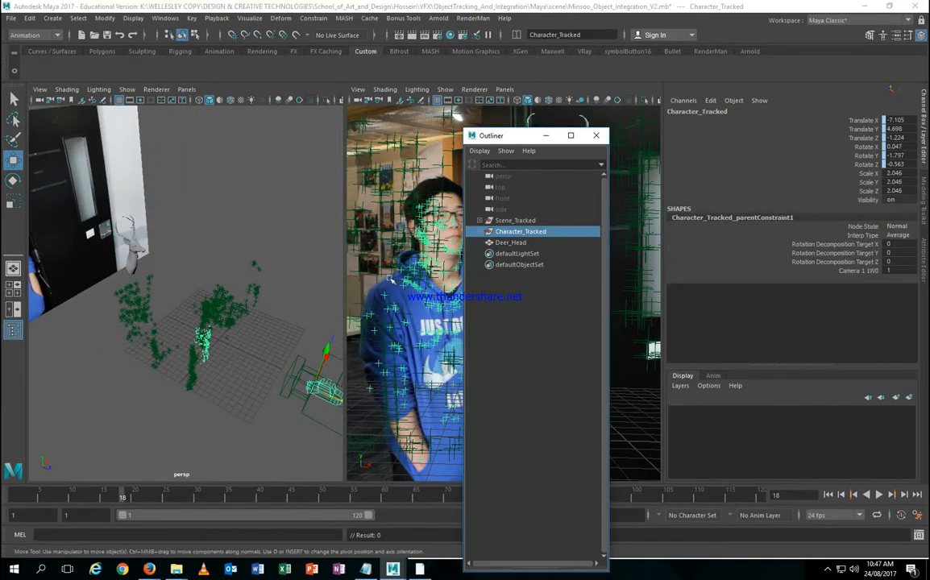
alt+drag(222, 326, 206, 343)
click(516, 242)
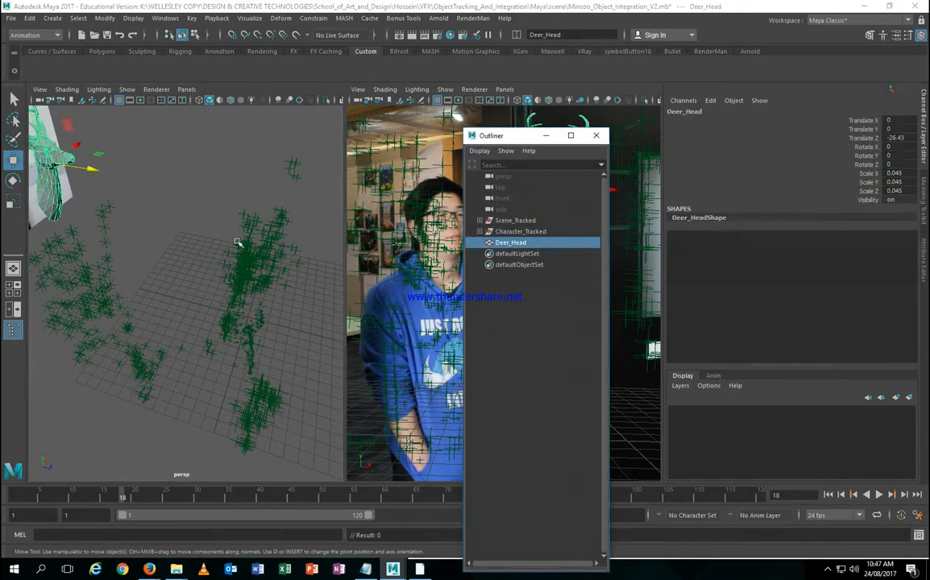
drag(91, 171, 216, 270)
drag(528, 135, 727, 128)
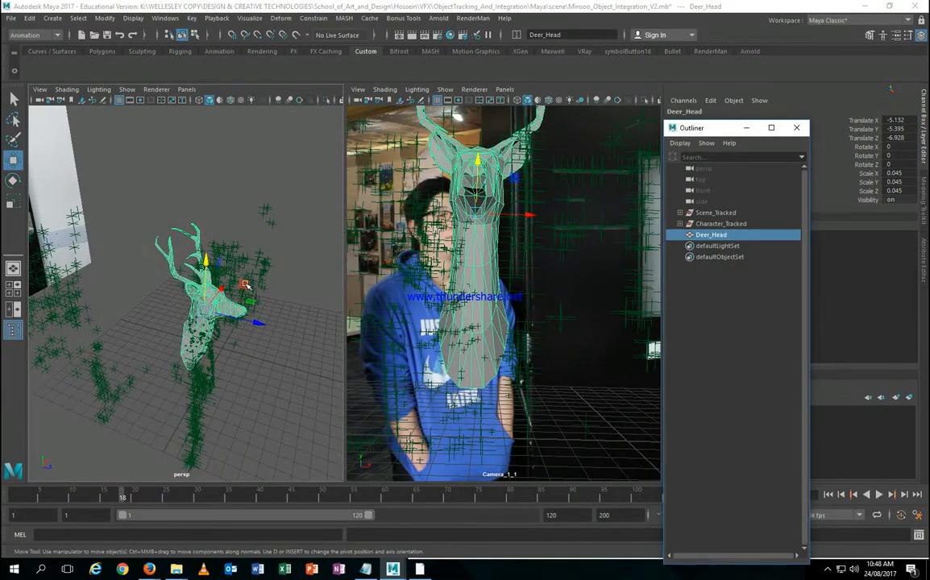
alt+drag(246, 285, 207, 312)
Step: Try sliding Deer_Head left along X, undoing the stray moves
key(e)
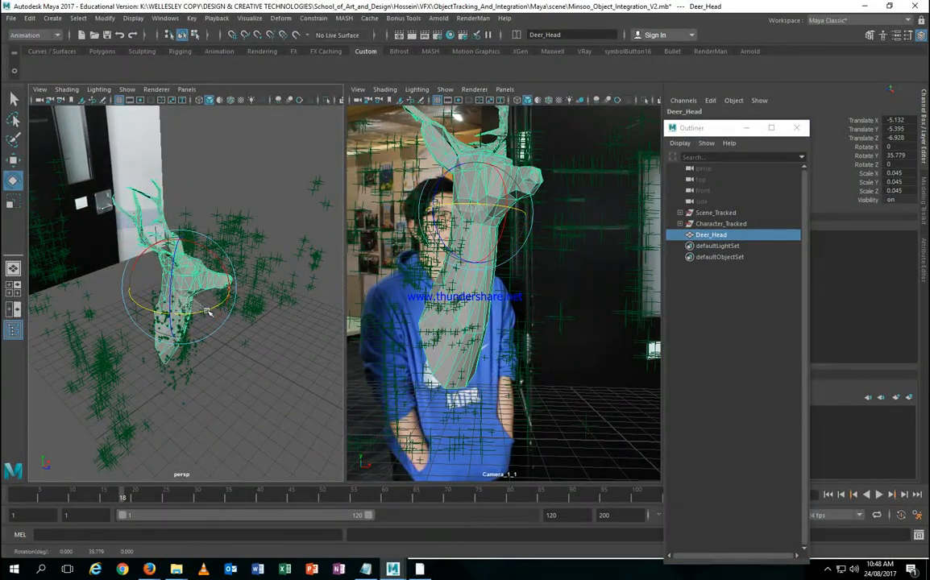
key(w)
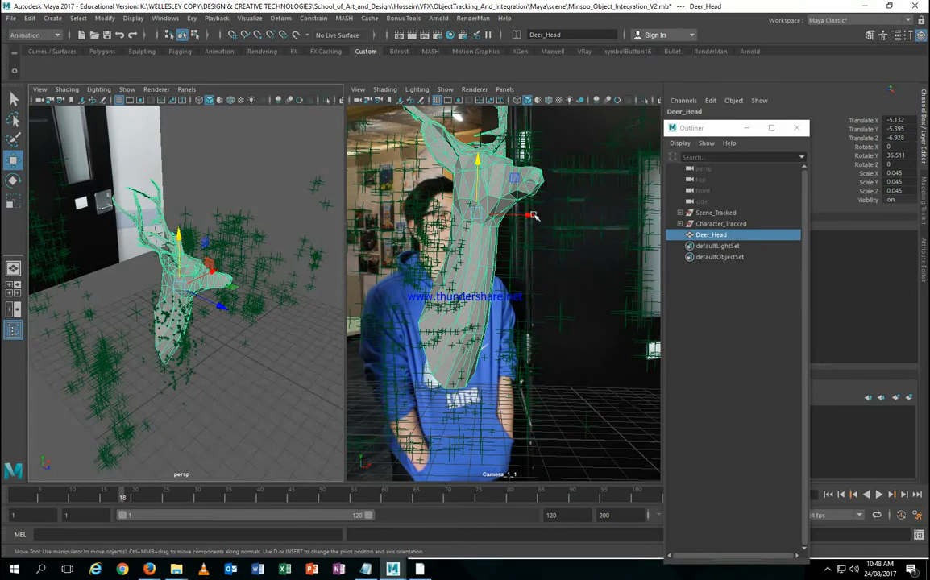
drag(532, 216, 503, 212)
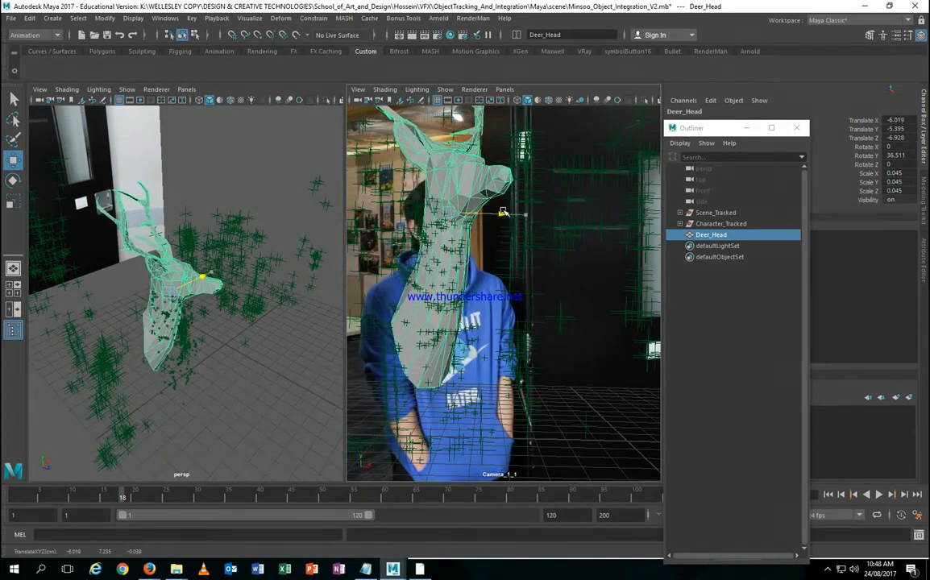
key(ctrl+z)
alt+drag(231, 311, 215, 301)
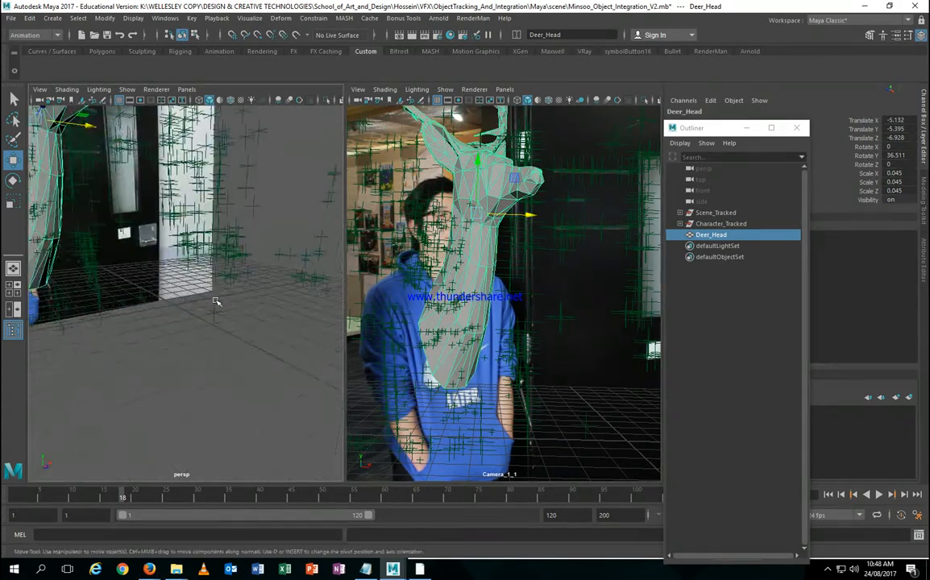
alt+middle_drag(215, 301, 268, 338)
alt+right_drag(268, 337, 242, 322)
alt+drag(239, 325, 184, 307)
key(ctrl+z)
Step: Rotate Deer_Head about 36.5° in Y and shift it left over the person's head
key(e)
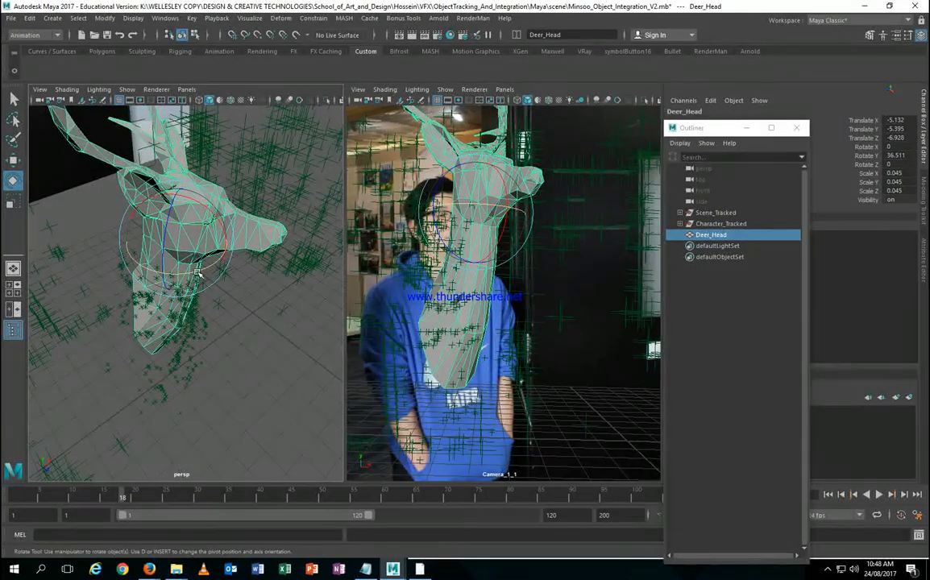
key(w)
drag(477, 227, 440, 218)
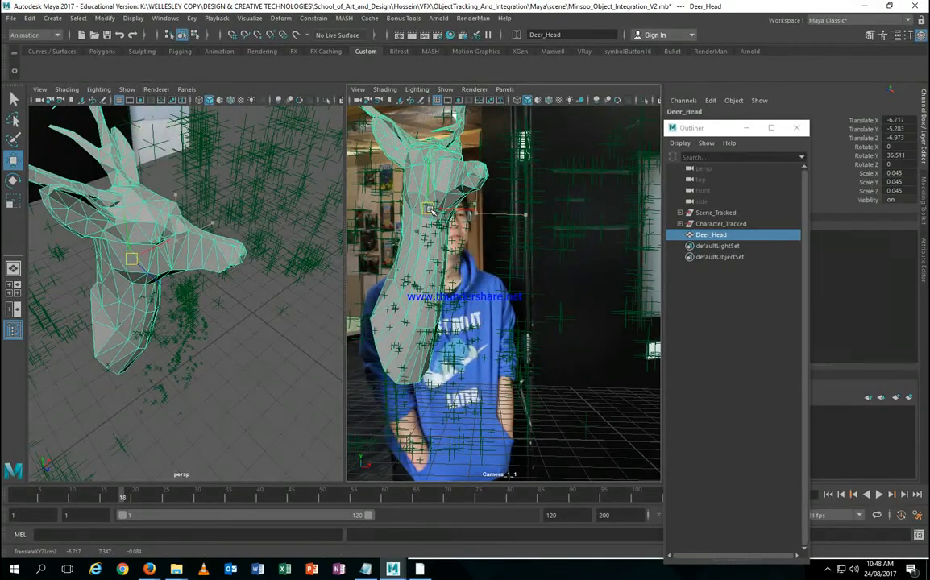
alt+drag(212, 266, 199, 303)
click(201, 315)
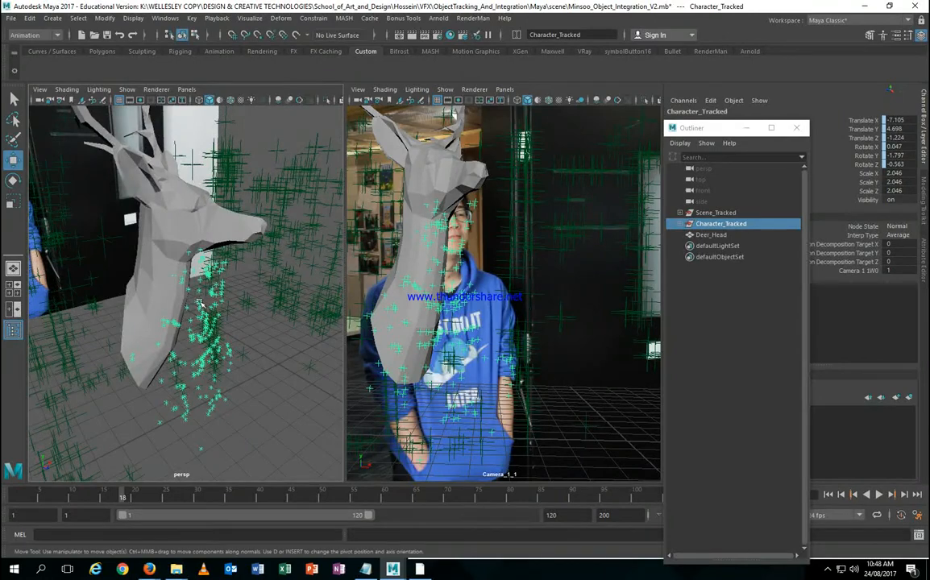
Step: Select Deer_Head and turn it around its vertical axis, undoing a stray move
click(721, 234)
alt+right_drag(292, 305, 237, 278)
key(e)
drag(238, 278, 323, 235)
key(w)
key(ctrl+z)
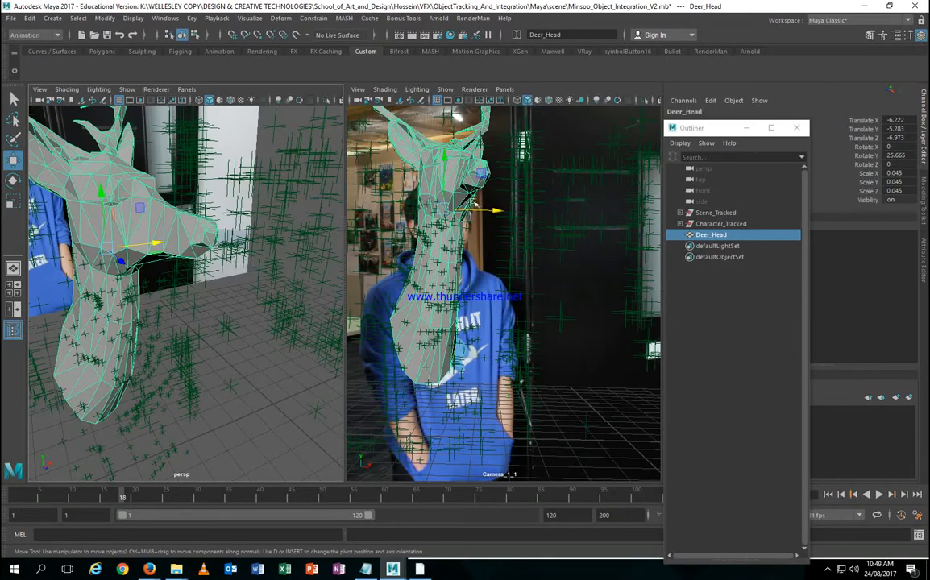
Step: Tilt and turn Deer_Head to match the character and enlarge it to 0.051
key(e)
drag(465, 195, 418, 182)
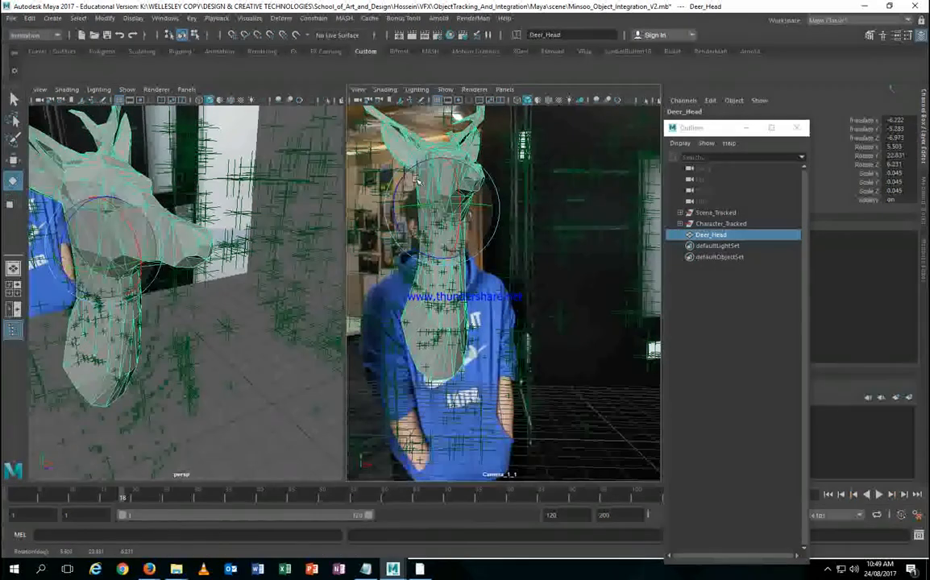
drag(416, 181, 436, 187)
key(w)
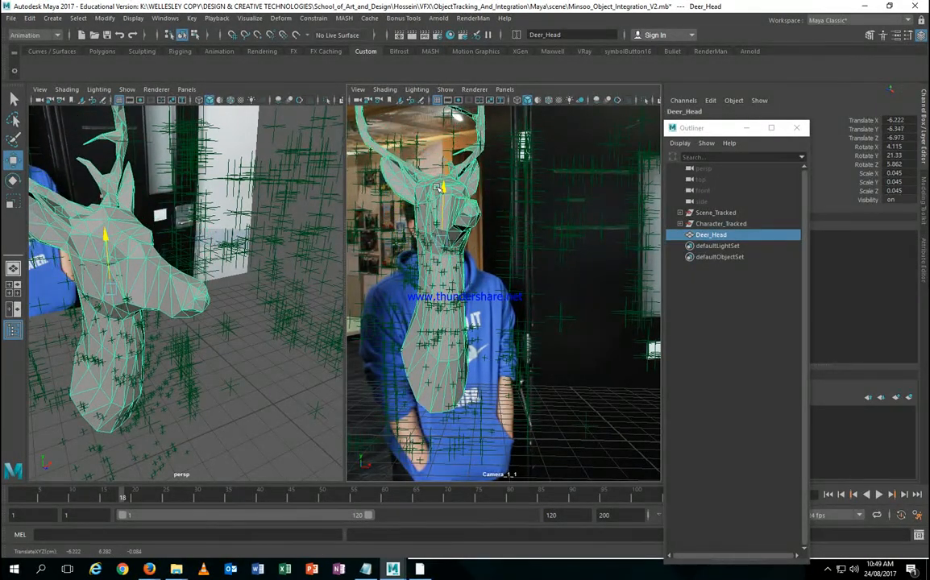
key(r)
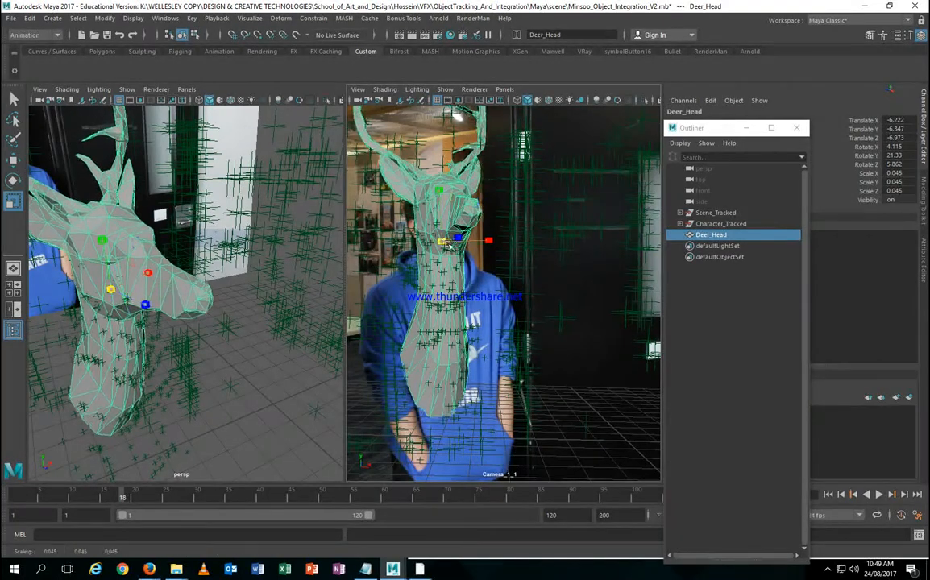
drag(455, 239, 475, 240)
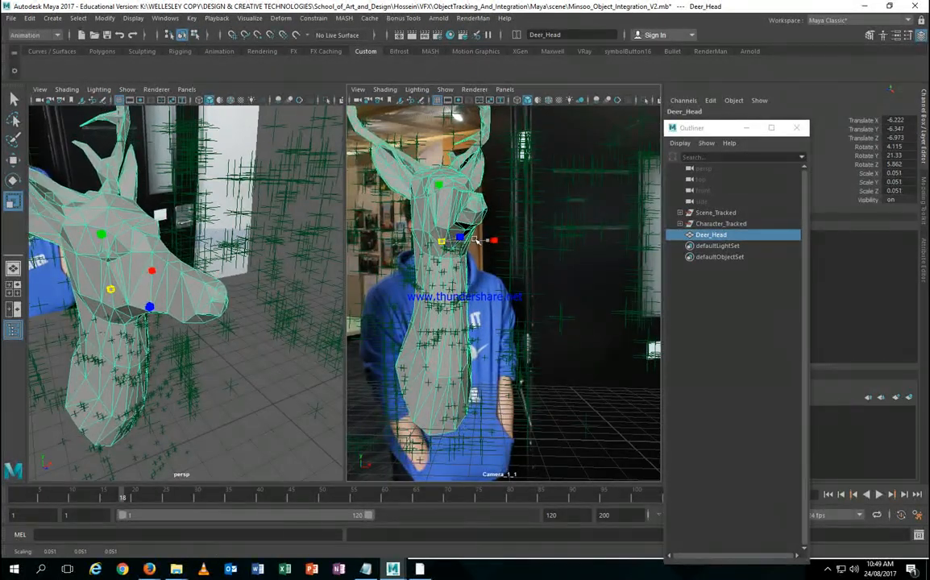
Step: Lower Deer_Head, shift it slightly along X, and turn it further in Y
key(w)
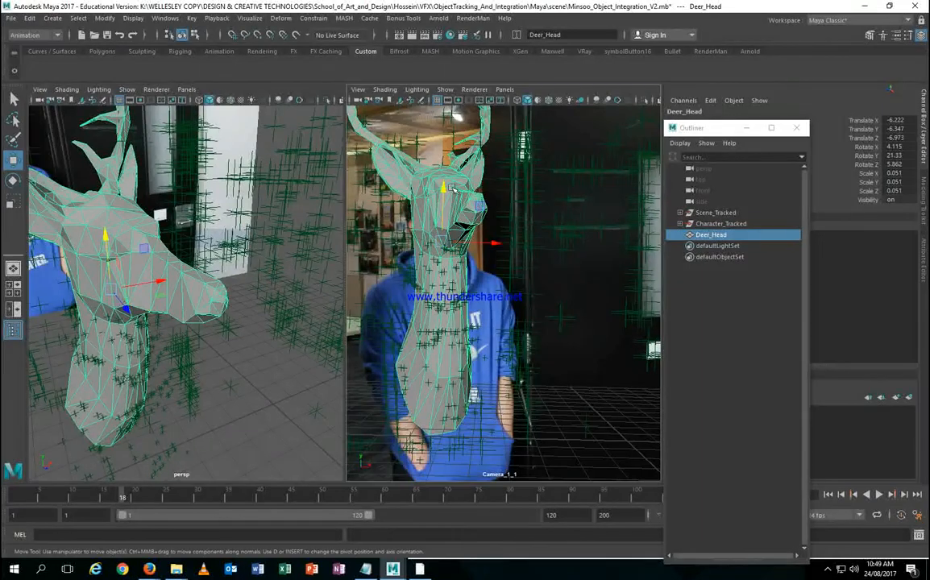
drag(442, 182, 441, 190)
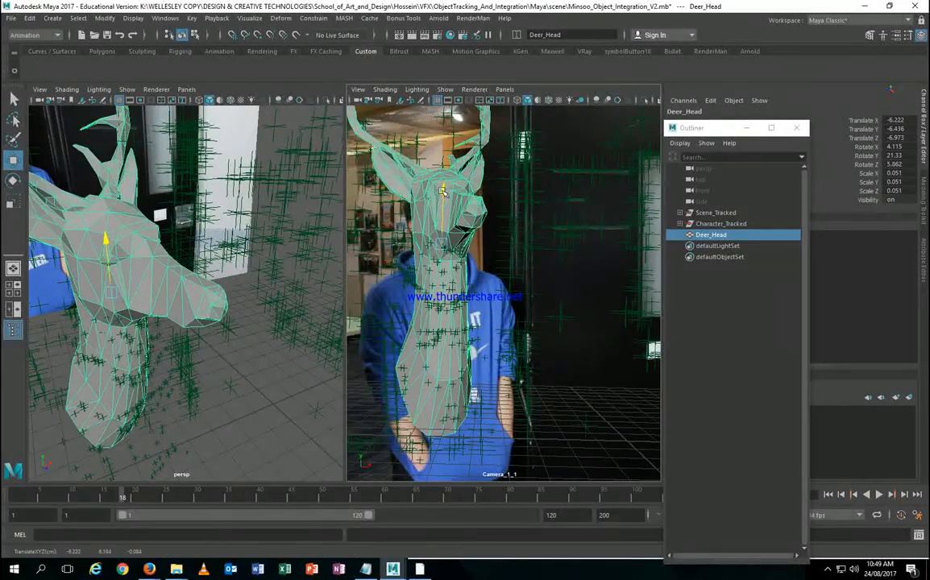
drag(497, 242, 487, 244)
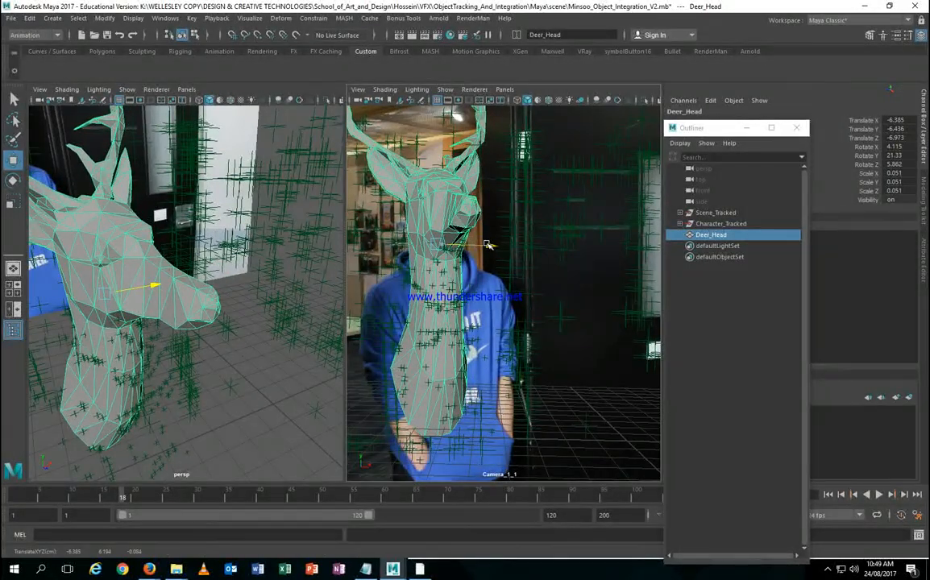
key(e)
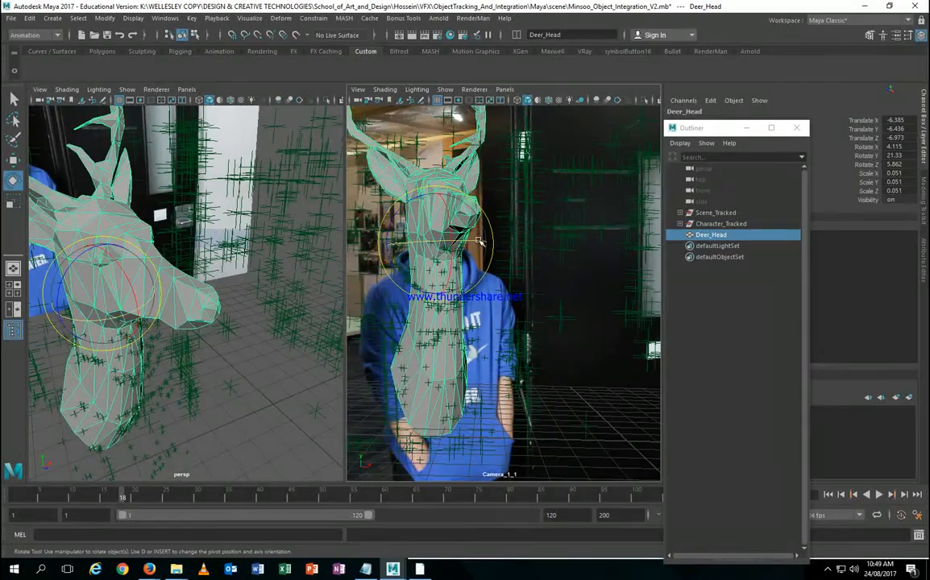
drag(479, 240, 453, 252)
key(r)
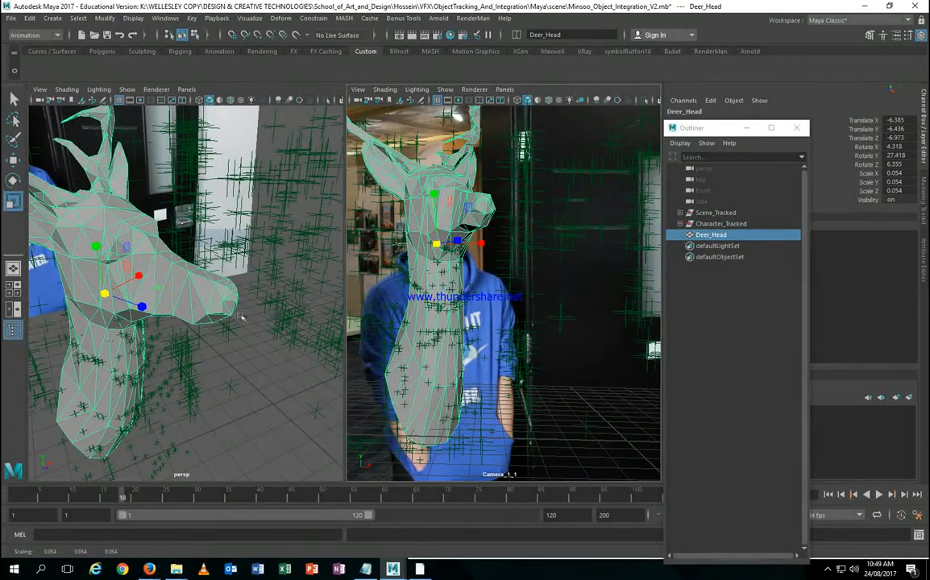
Step: Frame the deer's neck in the perspective view and switch to face selection
alt+drag(240, 317, 170, 310)
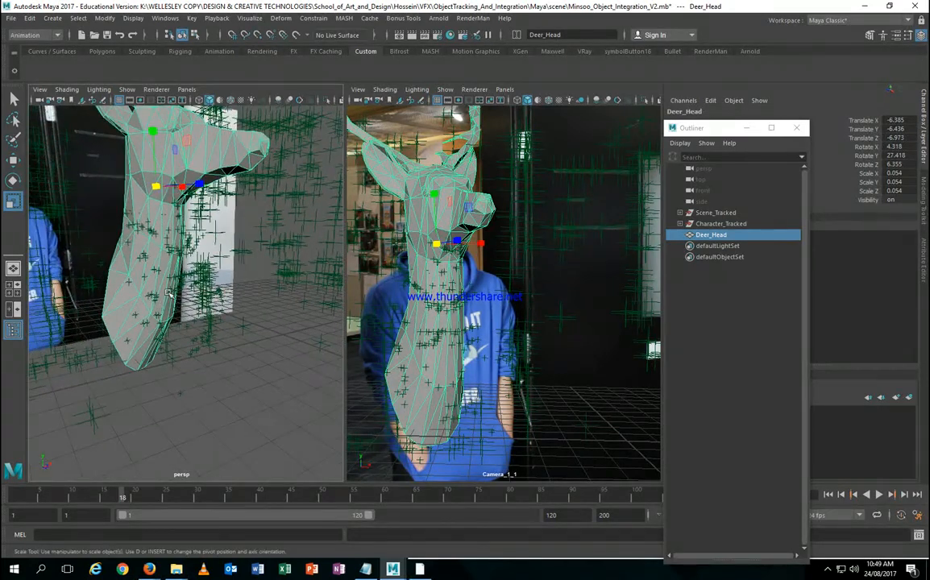
alt+drag(117, 256, 161, 279)
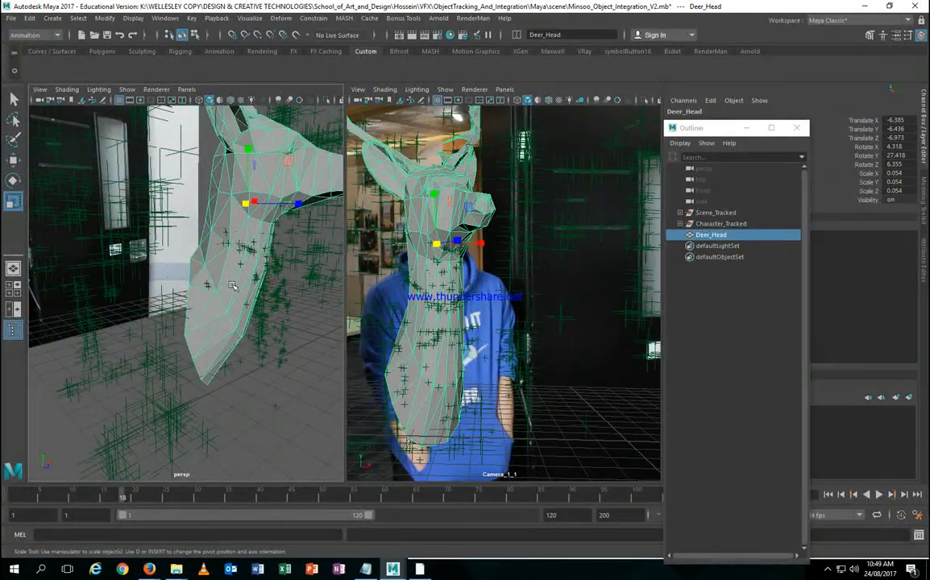
alt+drag(232, 286, 208, 249)
right_drag(208, 250, 208, 286)
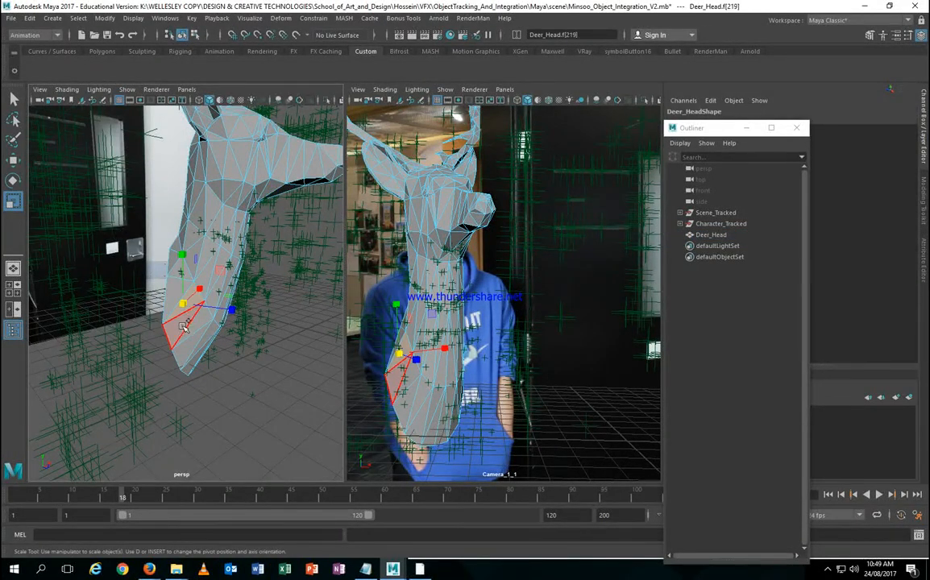
click(179, 338)
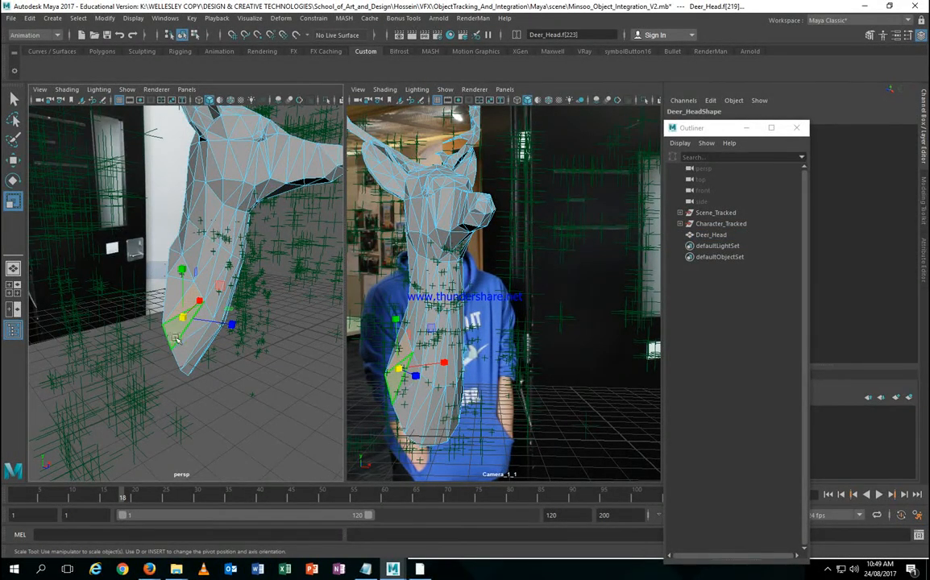
right_drag(166, 252, 157, 209)
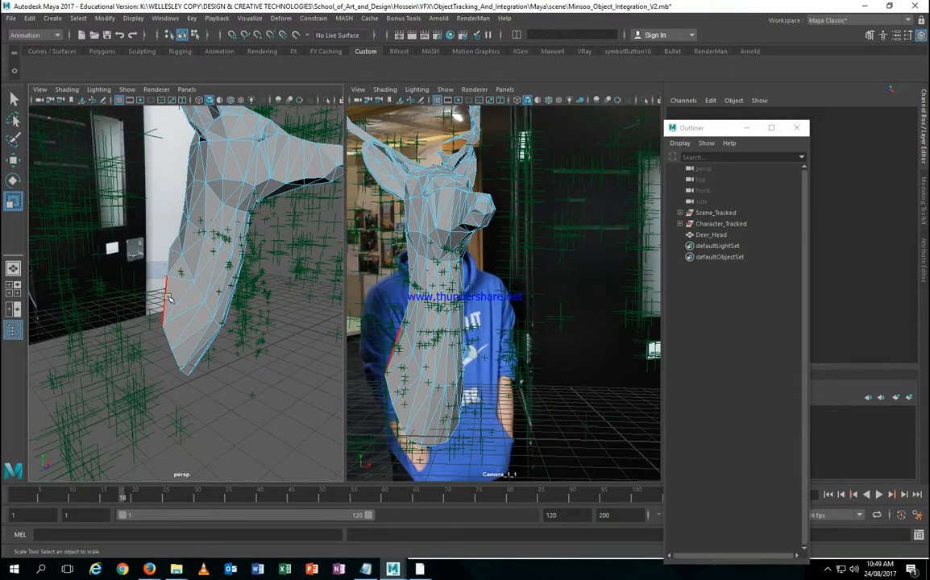
click(166, 302)
right_drag(161, 330, 162, 297)
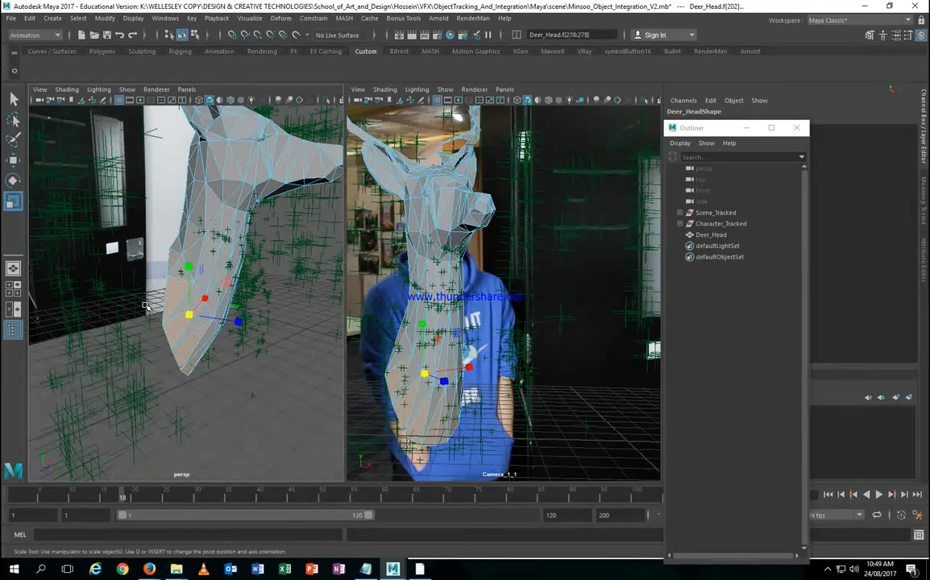
key(shift+period)
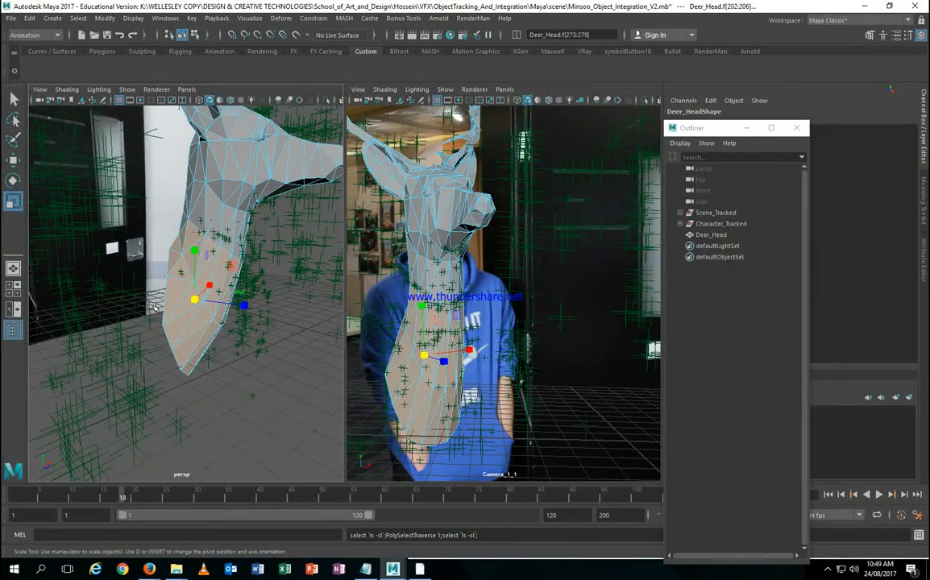
key(ctrl+z)
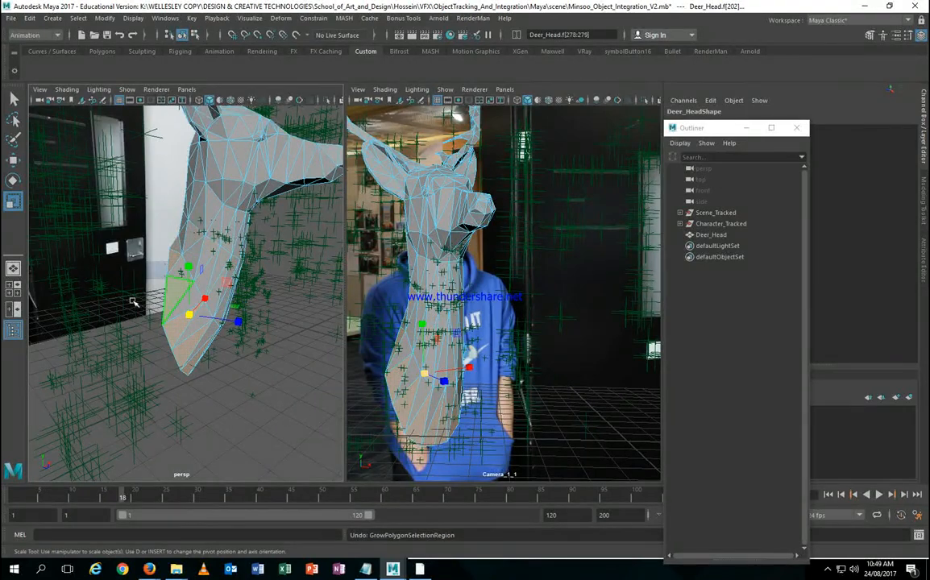
alt+drag(133, 302, 280, 405)
Step: Back in Object Mode, reduce Deer_Head's Scale Y from 0.054 to 0.052 and show persp as wireframe
click(292, 380)
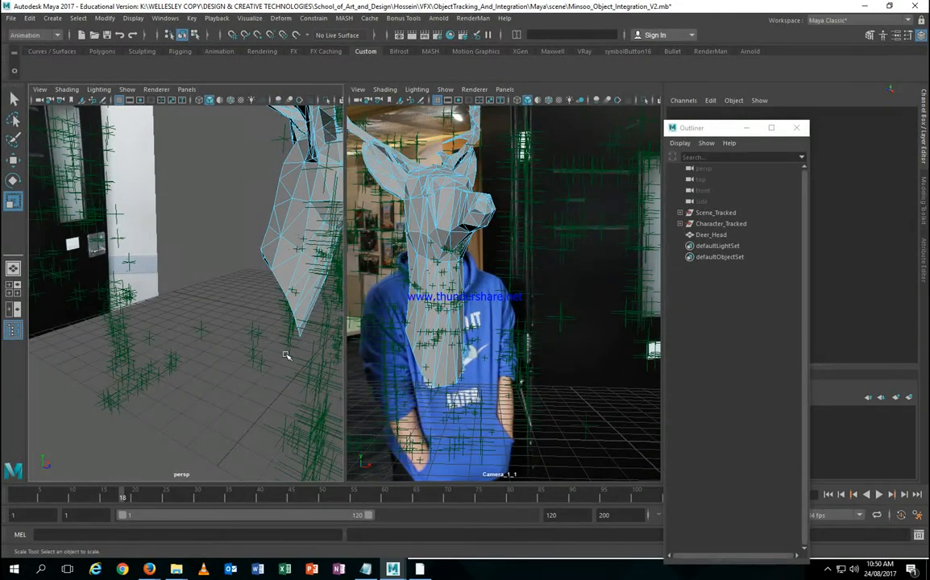
alt+drag(281, 327, 257, 321)
alt+right_drag(257, 321, 228, 307)
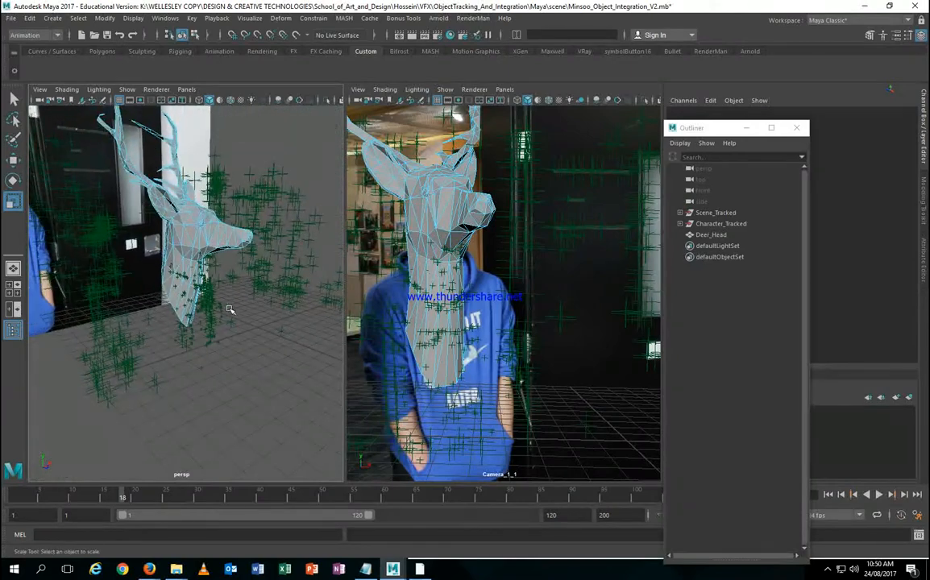
right_drag(191, 239, 242, 225)
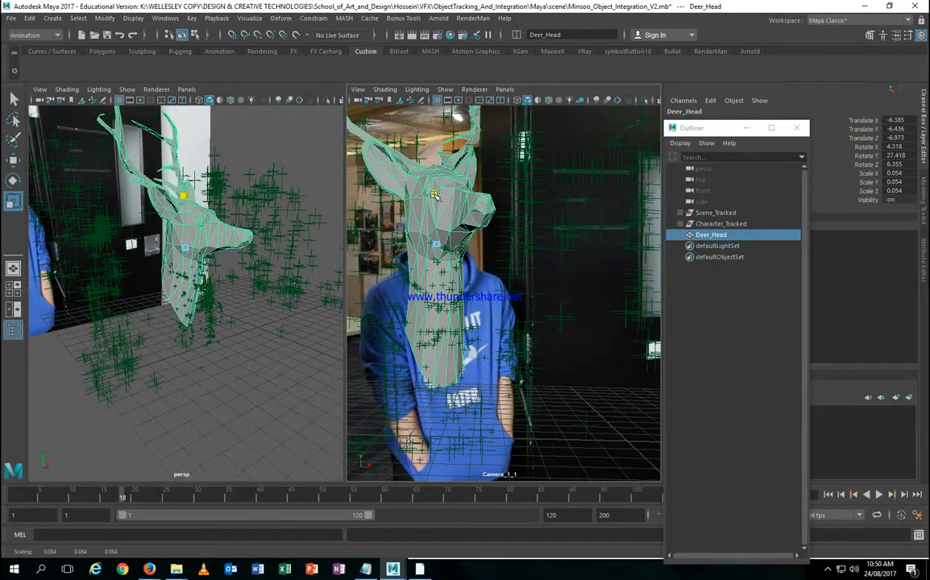
drag(433, 195, 434, 198)
alt+drag(217, 352, 235, 324)
key(4)
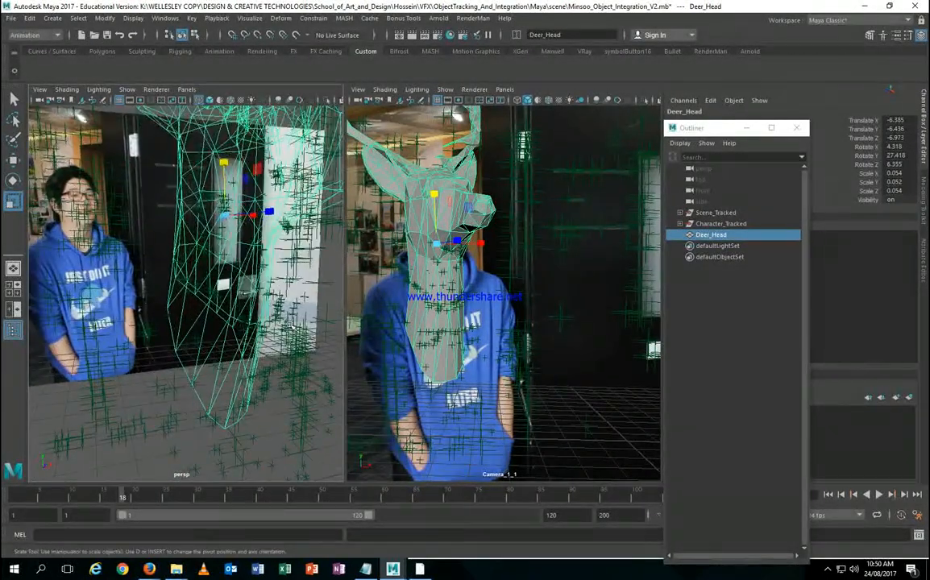
Step: Select tracked point auto_4831, then Deer_Head, and apply Constrain > Parent
click(439, 278)
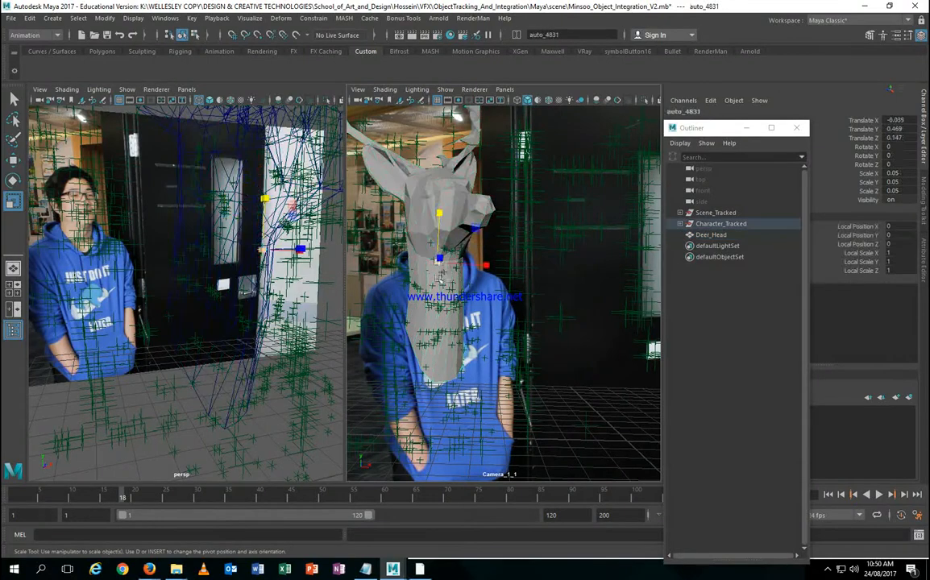
alt+drag(220, 306, 224, 330)
key(q)
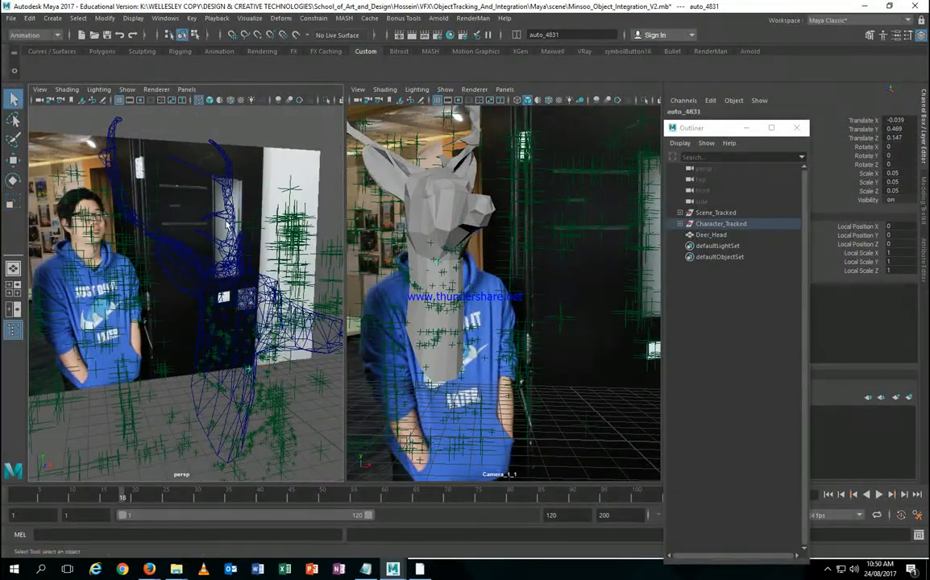
click(229, 182)
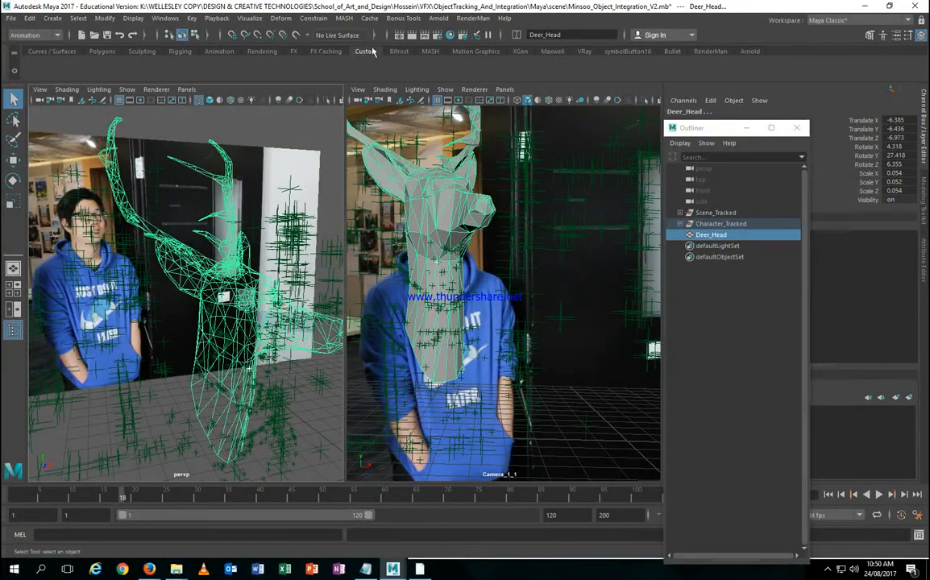
click(314, 18)
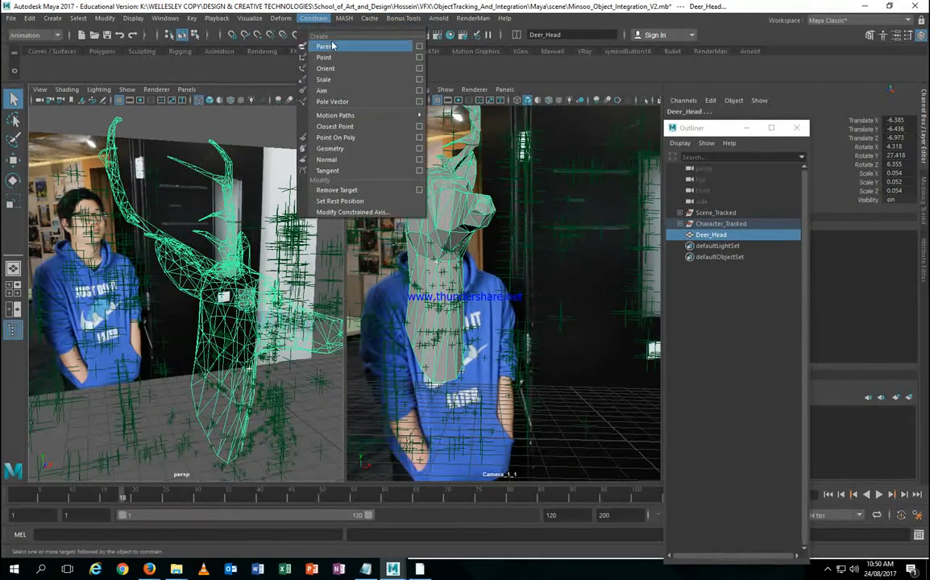
click(332, 48)
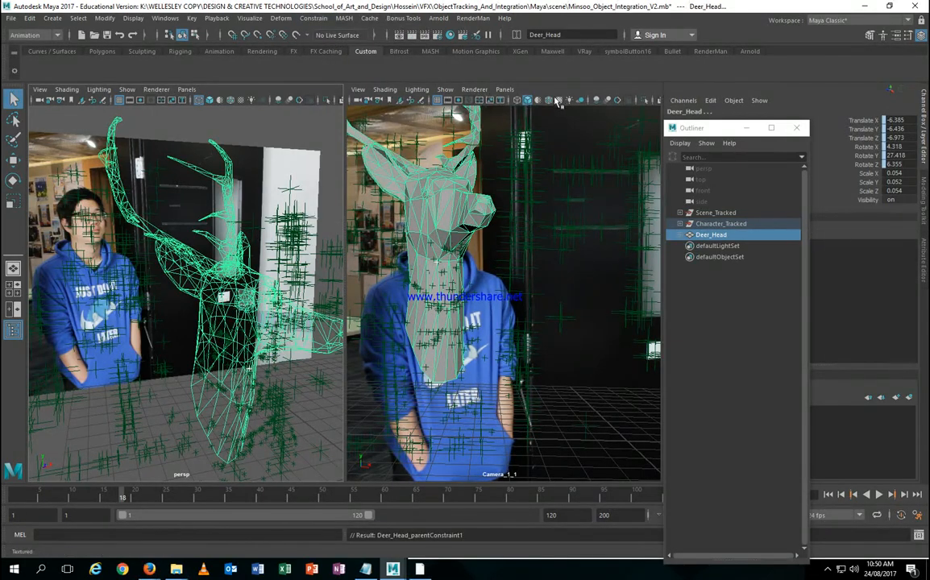
Step: Maximize Camera_1_1, enable the 960 x 540 Resolution Gate, then scrub and play the shot
key(space)
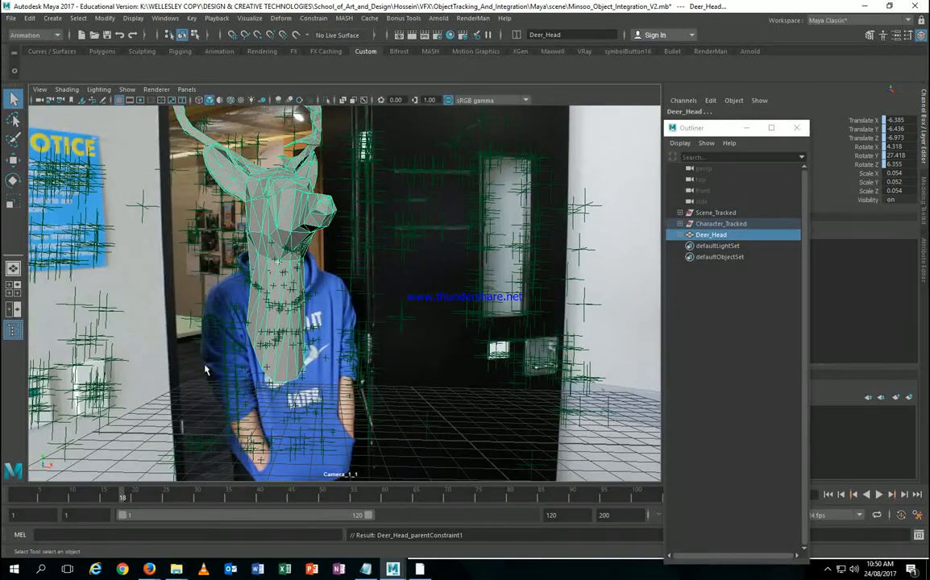
click(140, 100)
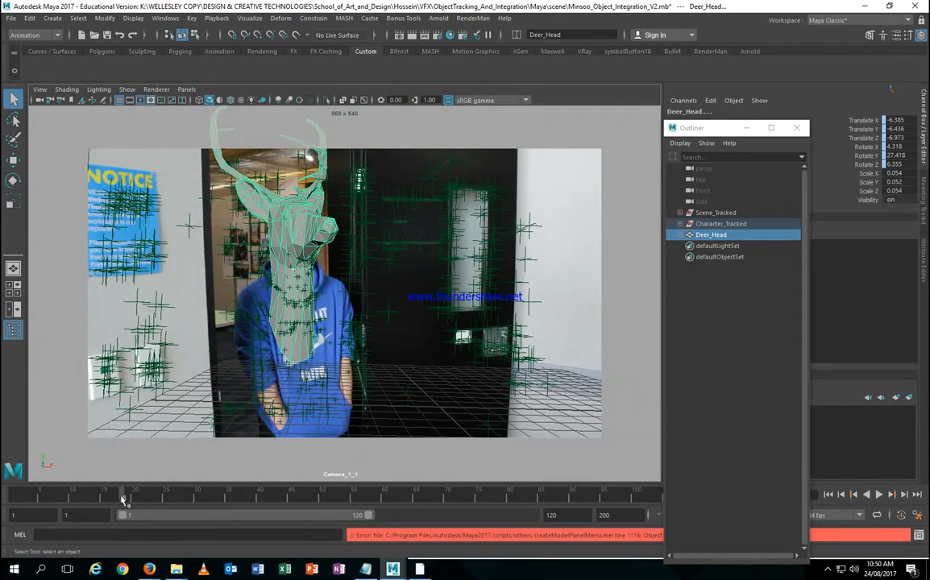
mouse_move(122, 499)
mouse_down()
mouse_move(31, 498)
mouse_move(631, 498)
mouse_move(14, 497)
mouse_up()
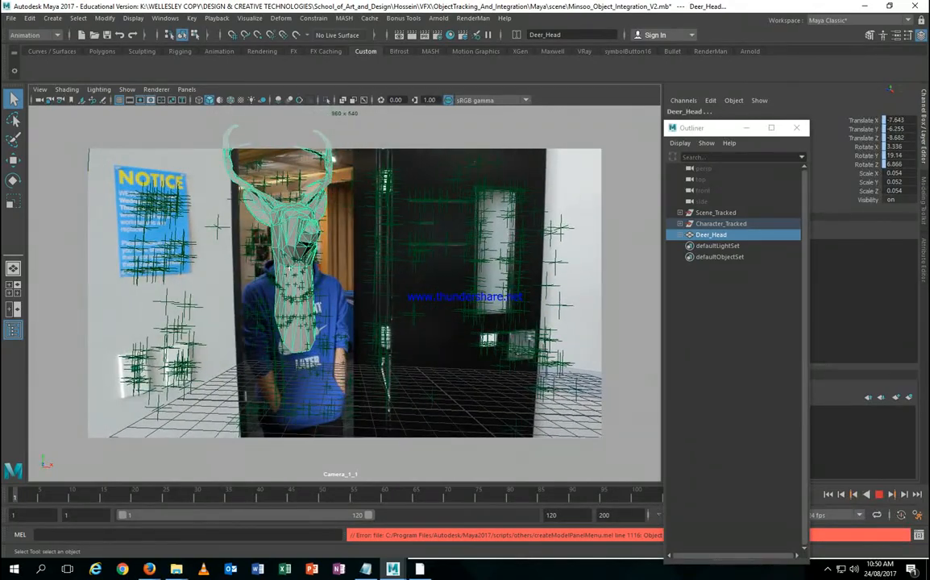
click(878, 494)
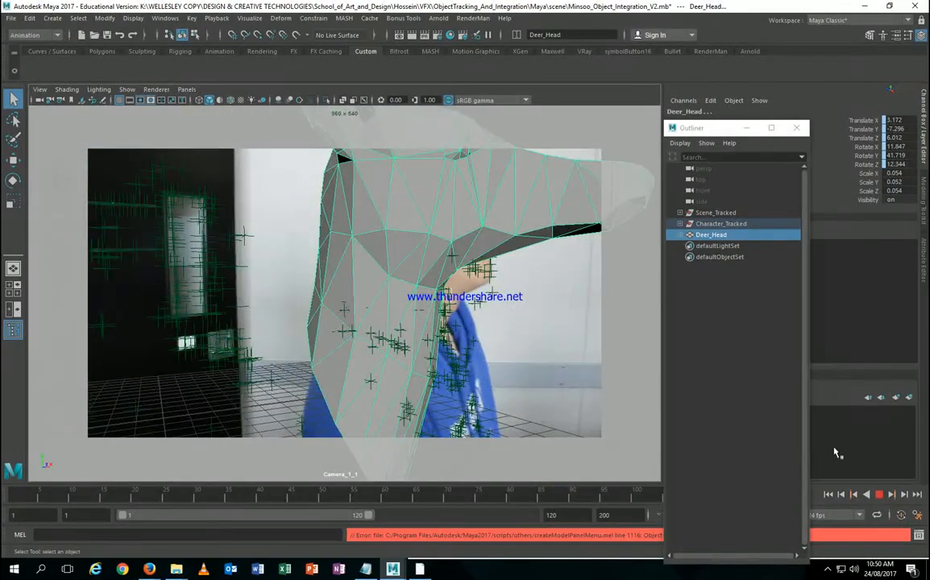
Step: Test a small Deer_Head move, undo it, and return to the two-pane layout
key(w)
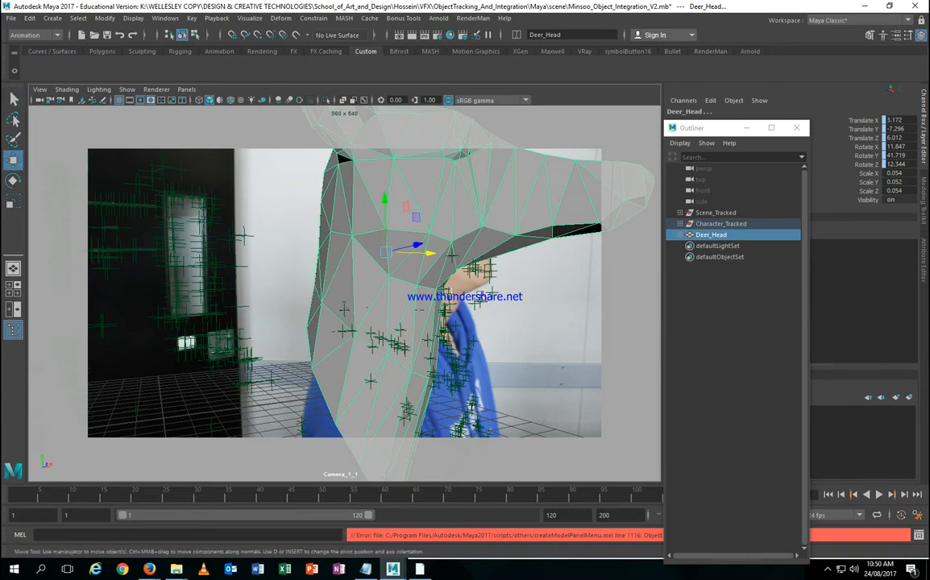
drag(415, 245, 416, 244)
key(ctrl+z)
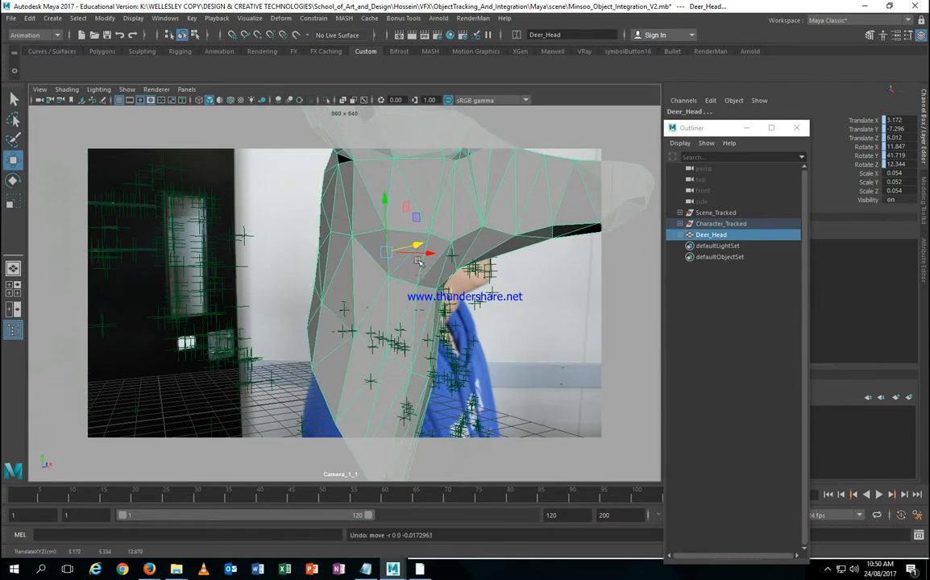
key(space)
alt+right_drag(292, 254, 75, 216)
alt+right_drag(226, 271, 275, 320)
Step: Nudge Deer_Head to Translate 3.802, -7.386, 5.724 over the tracked head
alt+middle_drag(275, 319, 231, 296)
alt+right_drag(231, 296, 217, 344)
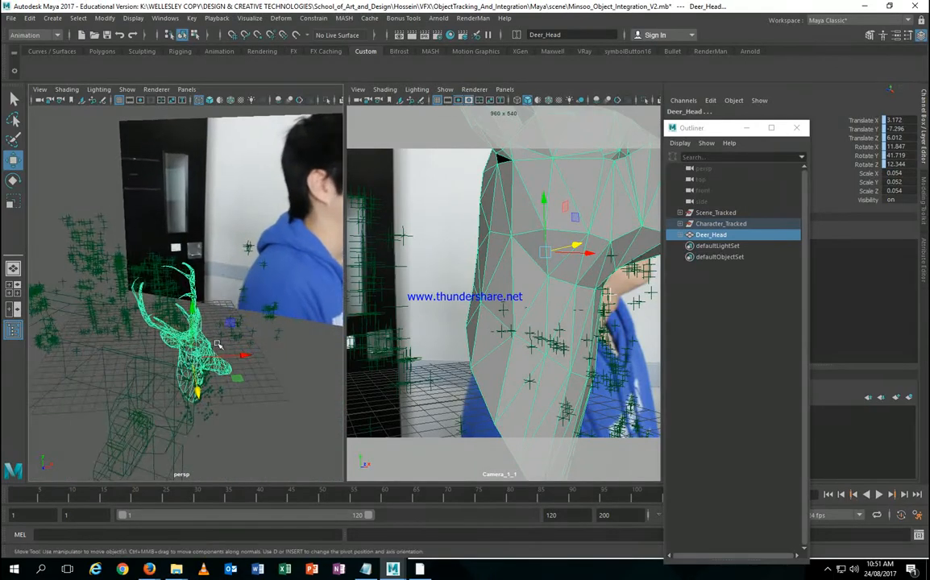
alt+drag(217, 344, 199, 334)
alt+right_drag(199, 334, 201, 335)
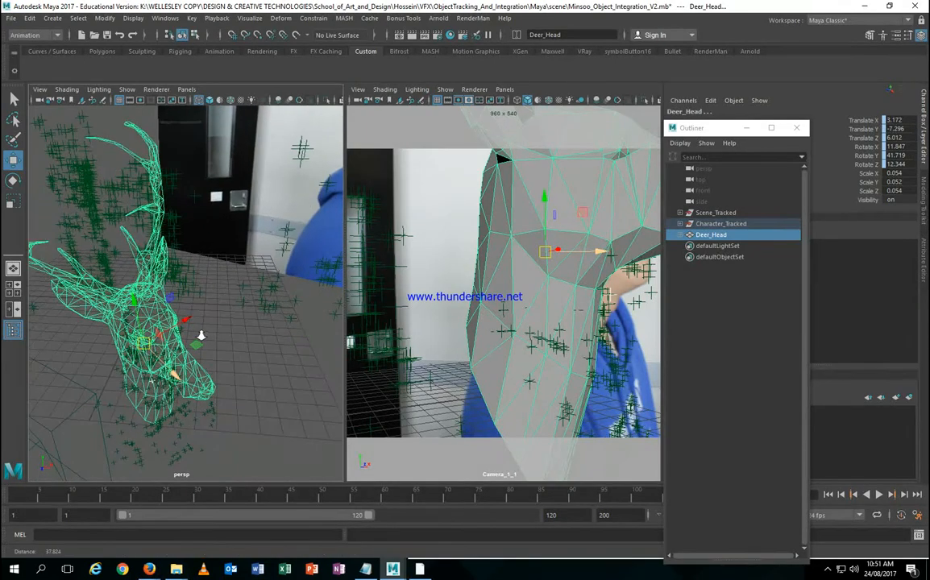
mouse_move(200, 335)
alt+mouse_down()
mouse_move(148, 335)
mouse_move(169, 344)
mouse_move(203, 319)
alt+mouse_up()
scroll(182, 279, down, 5)
alt+drag(183, 279, 216, 300)
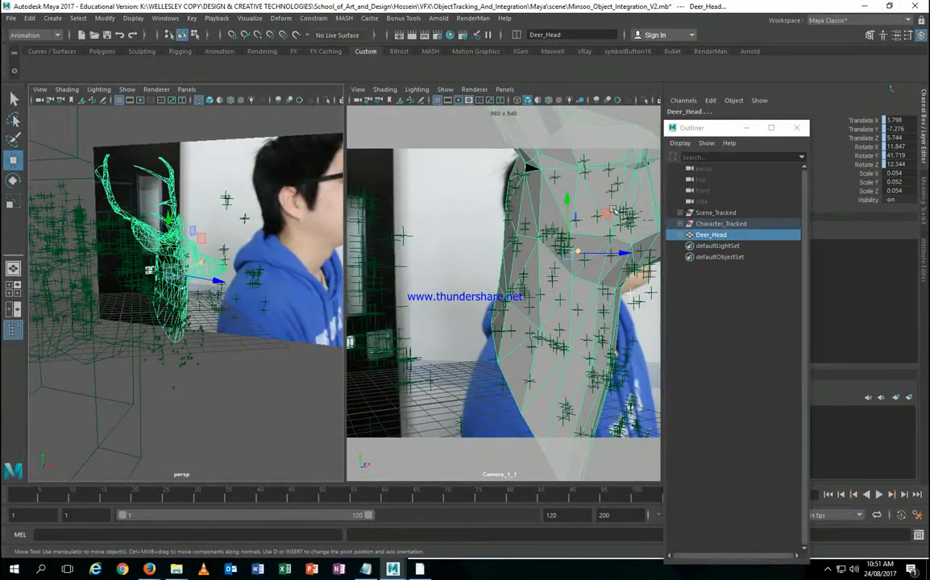
drag(611, 209, 612, 219)
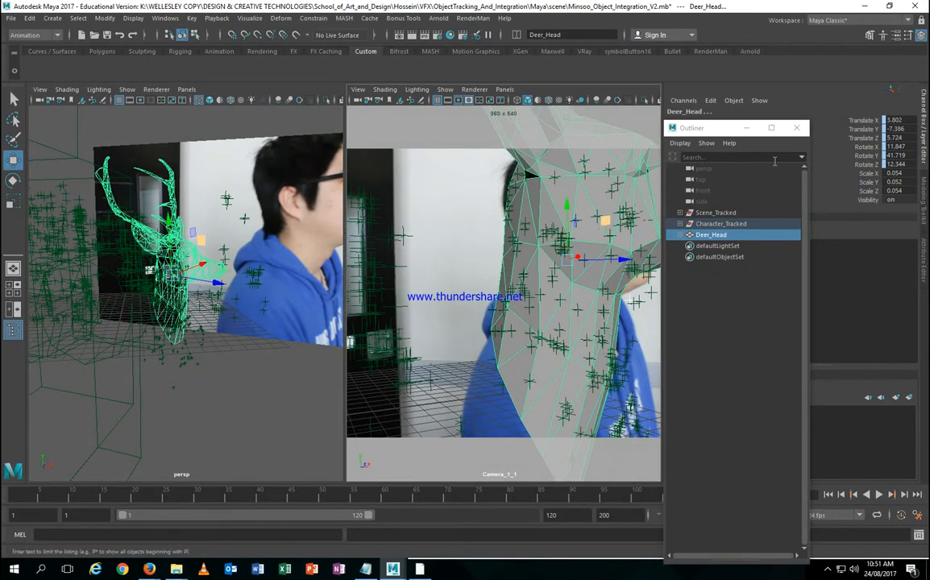
Step: Move the Outliner aside and switch Deer_Head to Vertex editing mode
drag(721, 128, 829, 128)
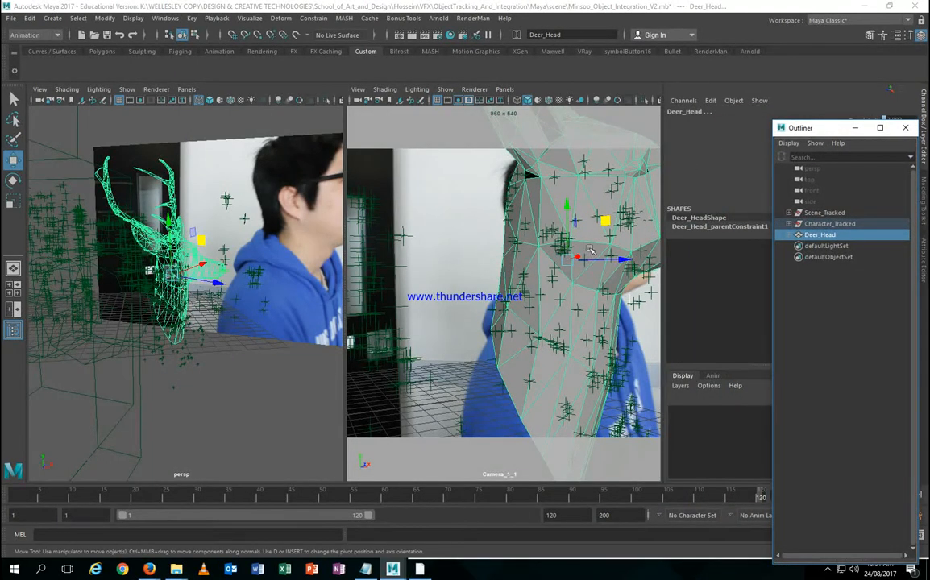
right_click(541, 205)
right_drag(541, 205, 470, 201)
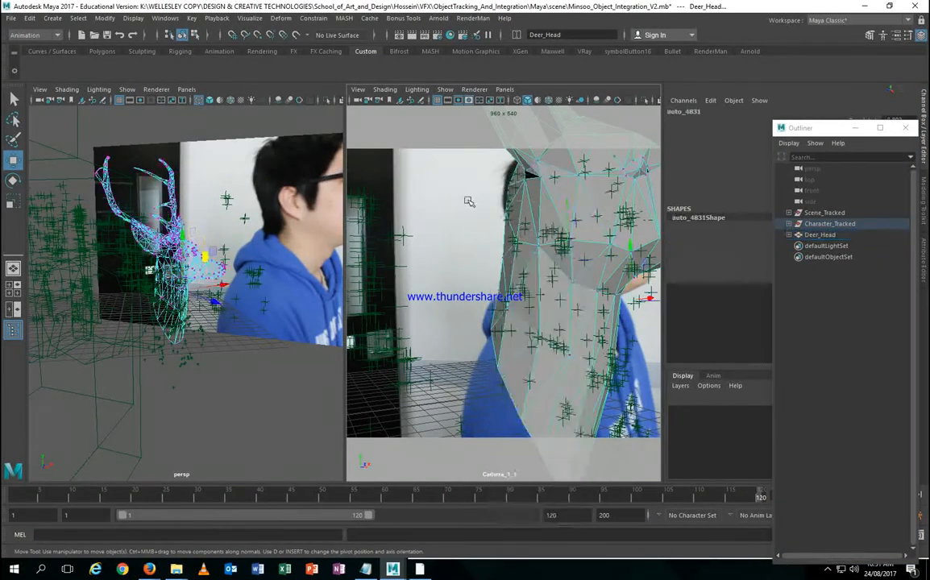
Step: Pull the selected neck vertices left with Soft Select at falloff radius 1.54
click(513, 190)
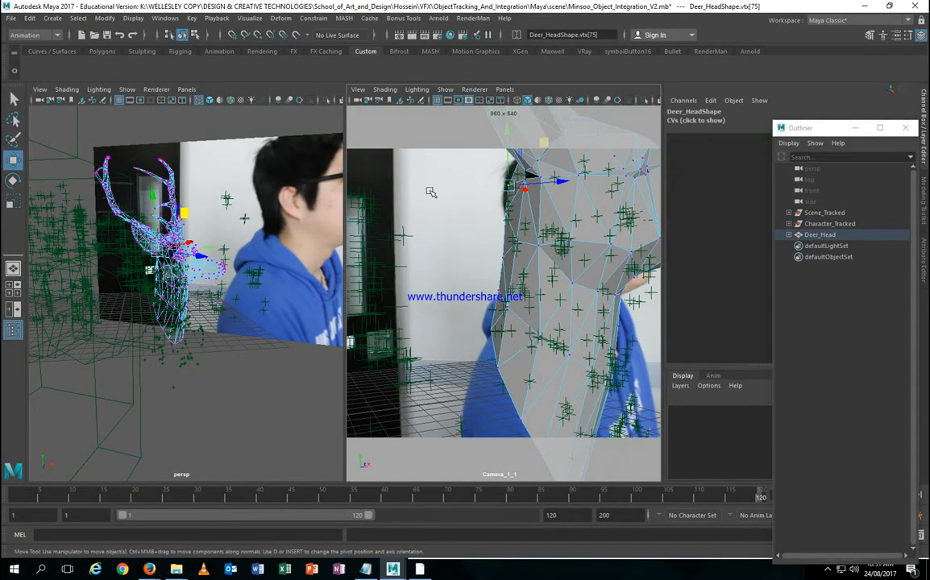
click(466, 172)
drag(467, 172, 429, 219)
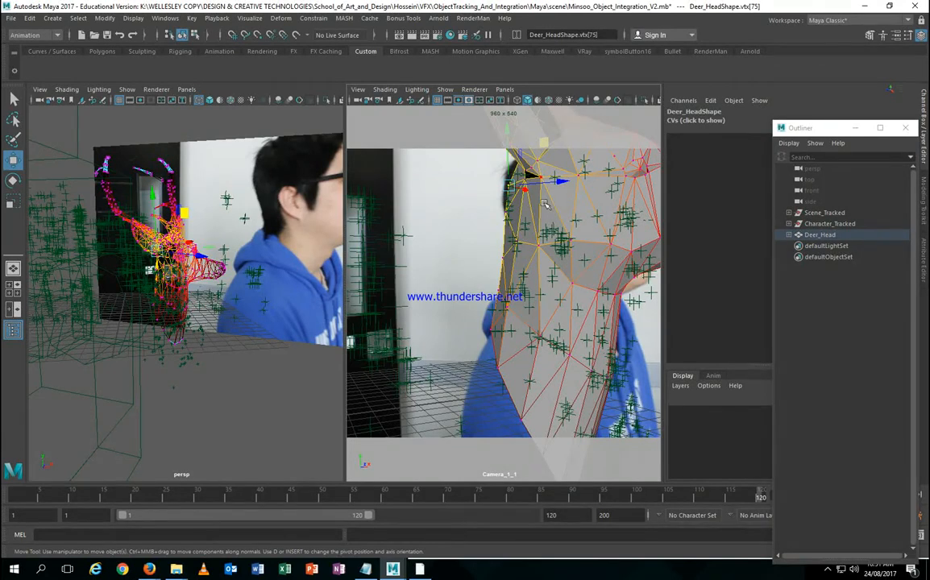
drag(447, 203, 286, 203)
drag(562, 183, 500, 177)
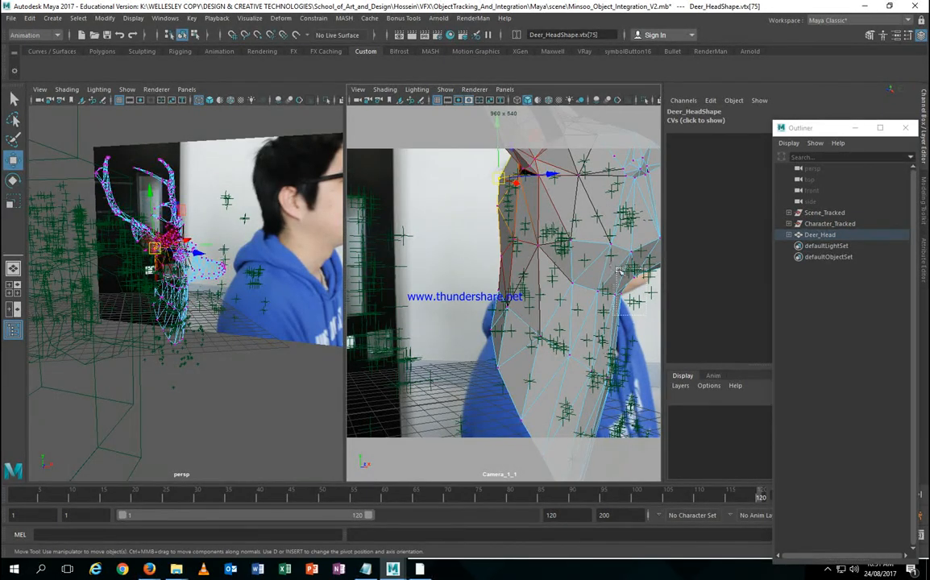
Step: Nudge the muzzle vertices into place and check the fit at frames 93 and 87 in the maximized camera view
click(577, 251)
drag(576, 251, 582, 263)
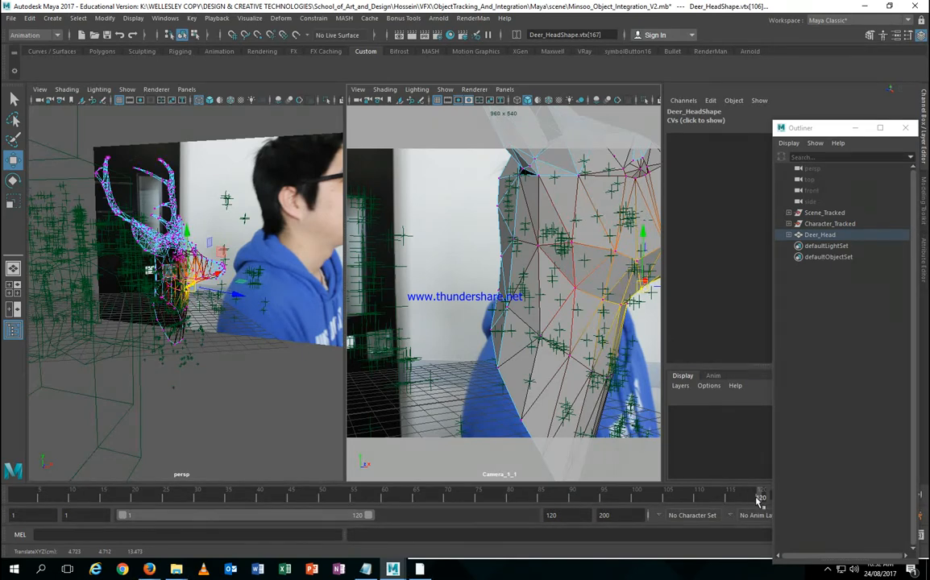
drag(759, 498, 590, 497)
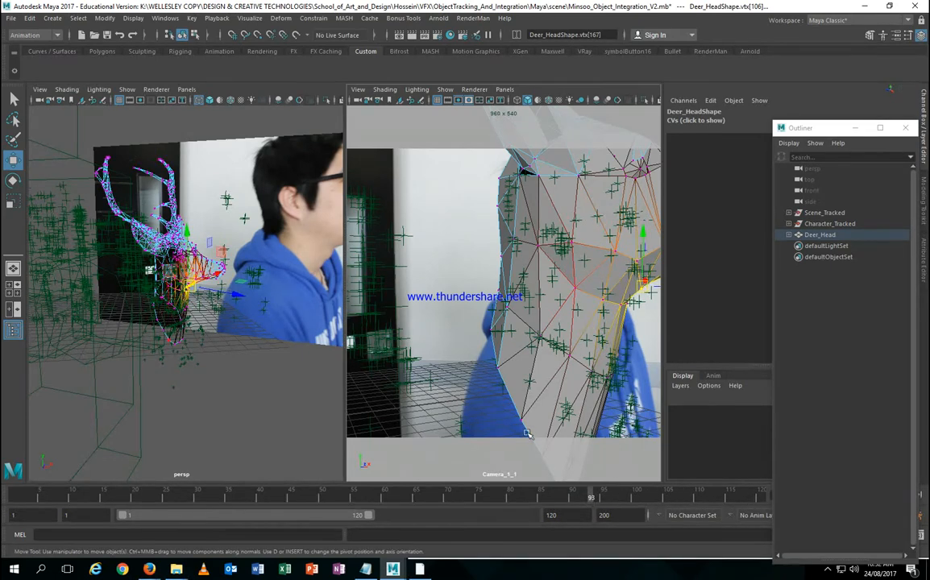
key(space)
click(552, 497)
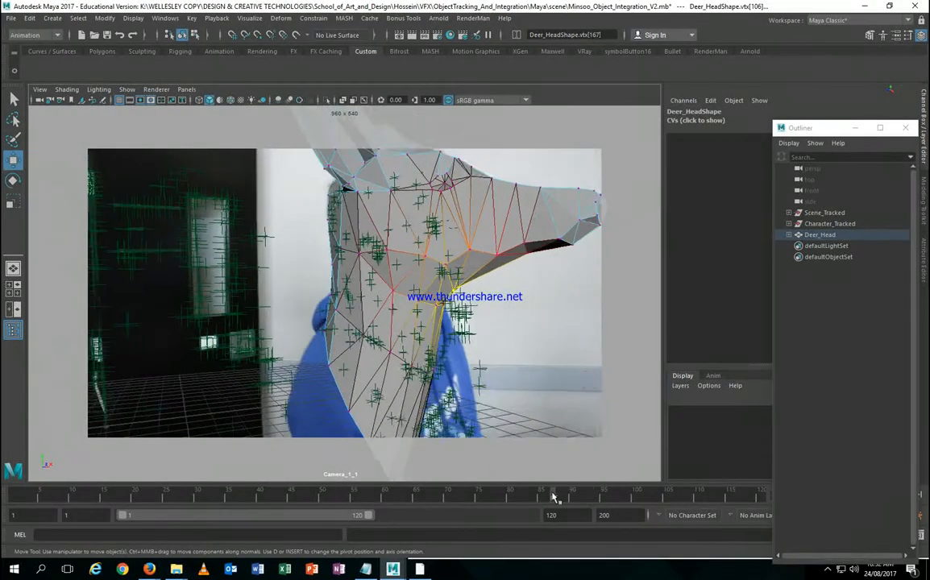
Step: Review the neck fit from frame 87 to 73 and later, select vtx[75:76], then return to Object Mode
drag(553, 497, 473, 491)
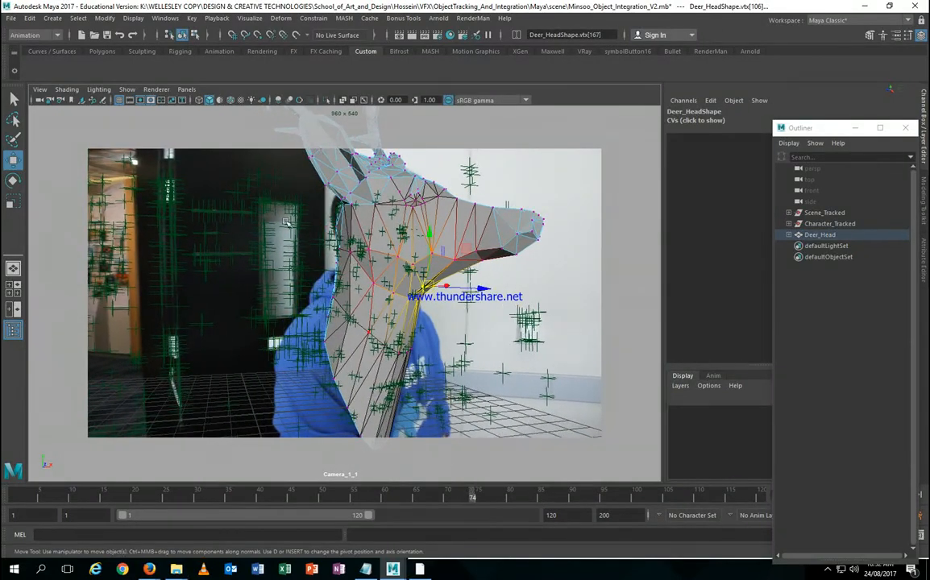
mouse_move(333, 200)
mouse_down()
mouse_move(353, 217)
mouse_move(334, 206)
mouse_up()
drag(487, 493, 526, 446)
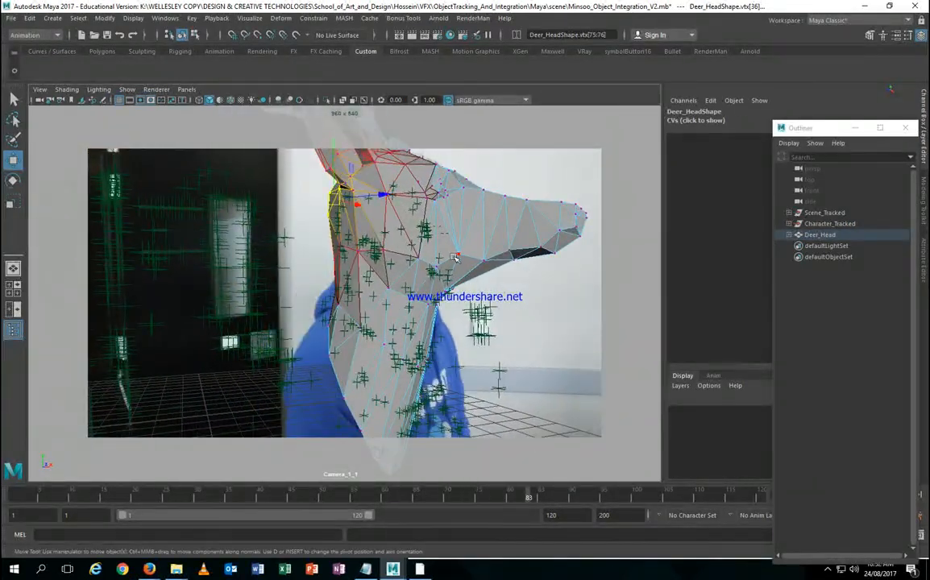
right_drag(484, 237, 507, 224)
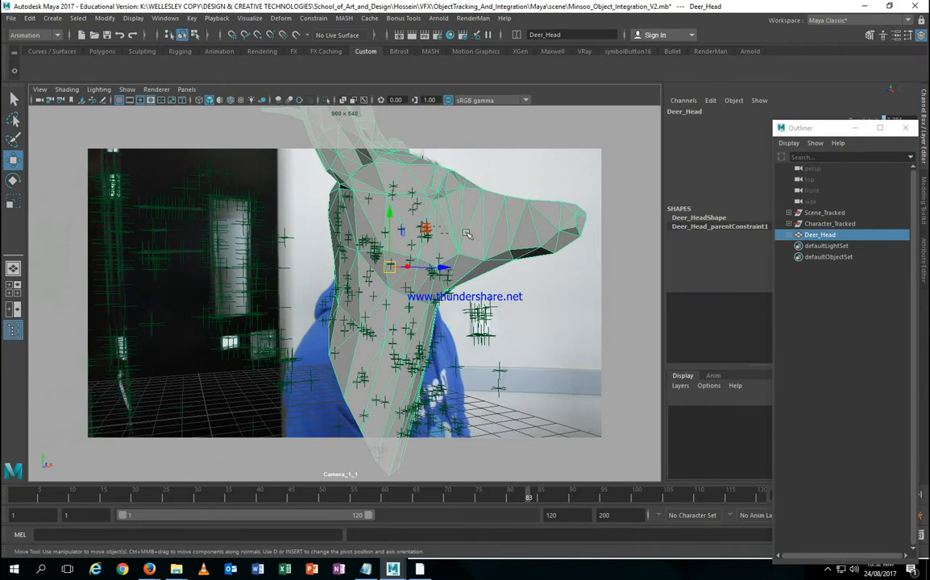
Step: Reveal Deer_Head's Channel Box values, return to frame 1, and expand Deer_Head in the Outliner
drag(824, 130, 642, 139)
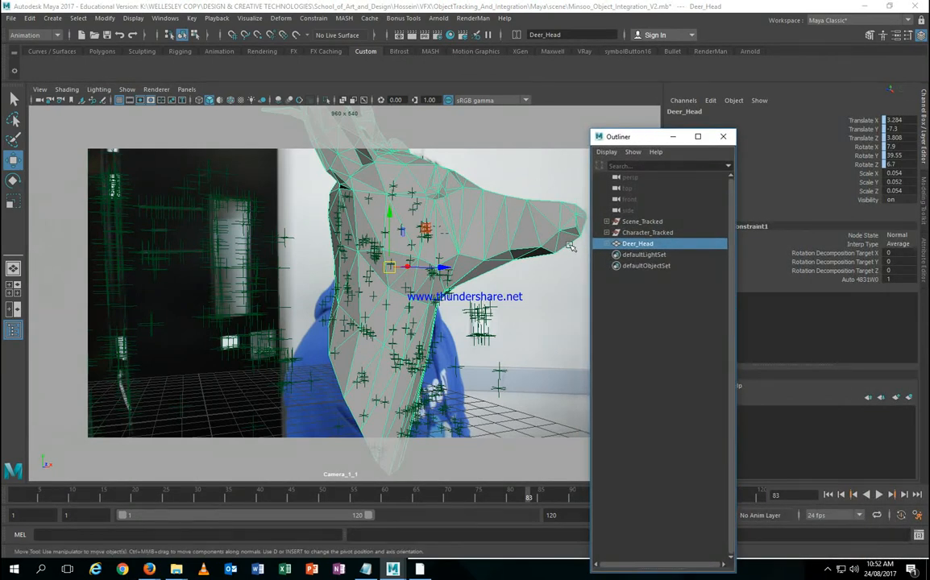
drag(57, 501, 13, 497)
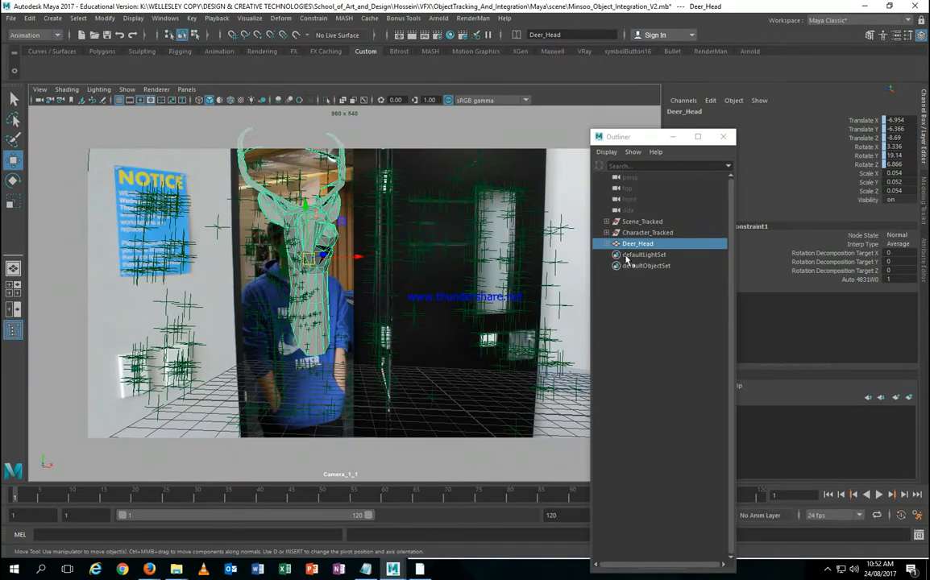
click(611, 244)
Step: Delete Deer_Head_parentConstraint1 and reselect Deer_Head
click(657, 255)
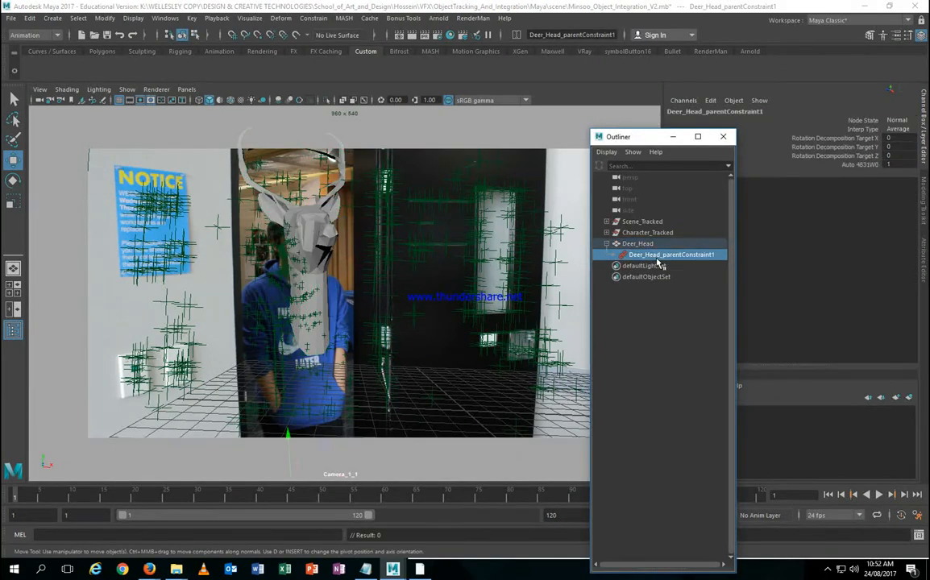
key(Delete)
click(629, 244)
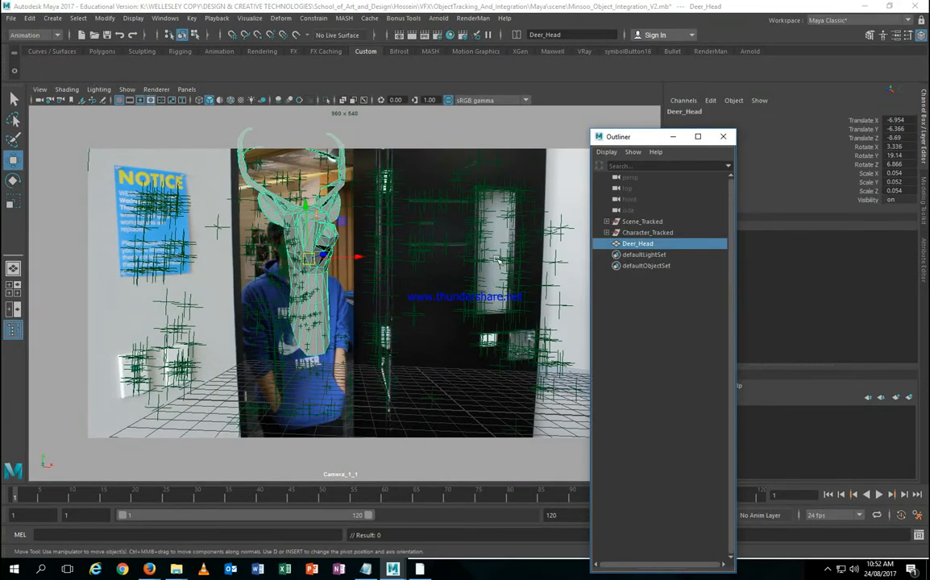
Step: Move and rotate Deer_Head onto the character's head, to Translate -7.69, -6.211, -8.428
drag(344, 222, 327, 218)
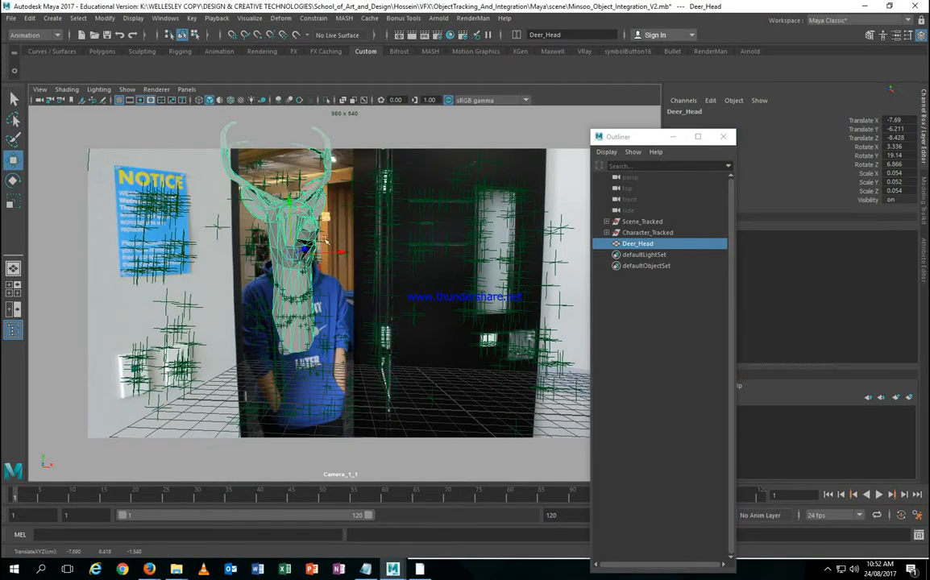
key(e)
drag(284, 276, 295, 230)
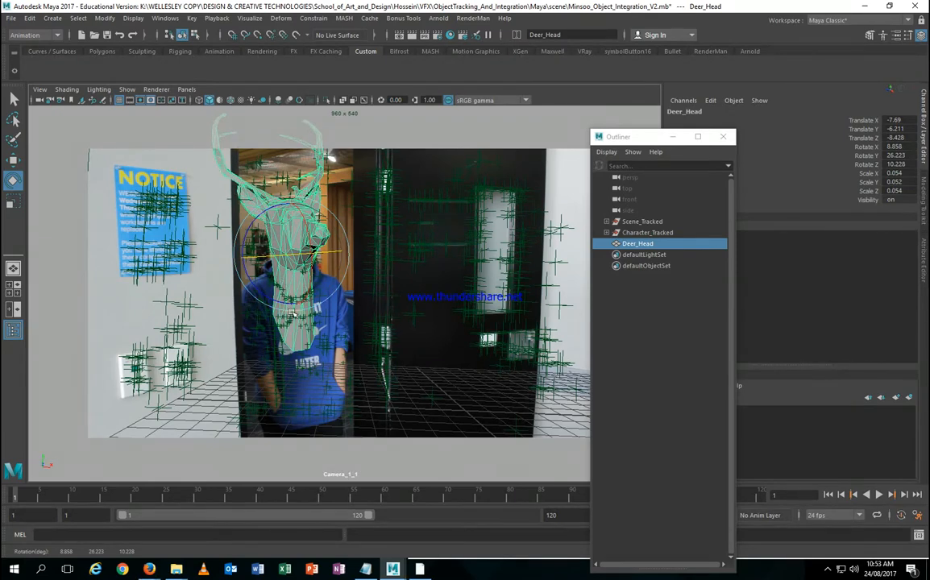
key(space)
key(space)
click(106, 18)
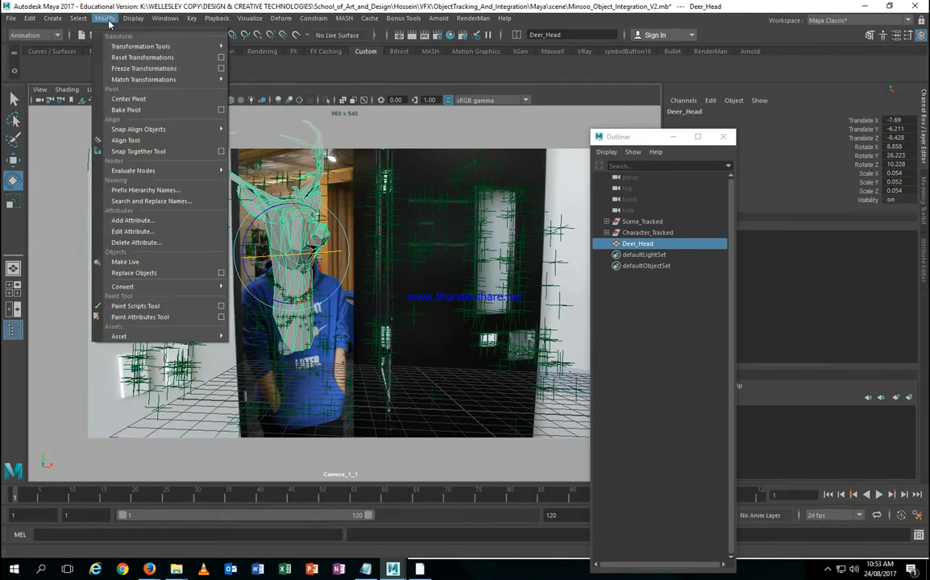
Step: Freeze Deer_Head's transforms, undo the freeze, and bring the Outliner back into focus
click(132, 70)
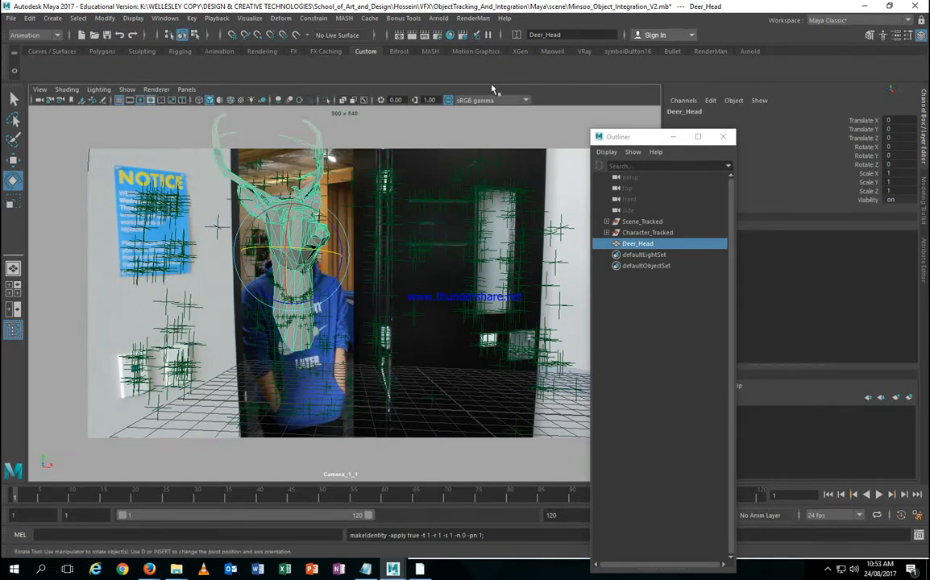
key(ctrl+z)
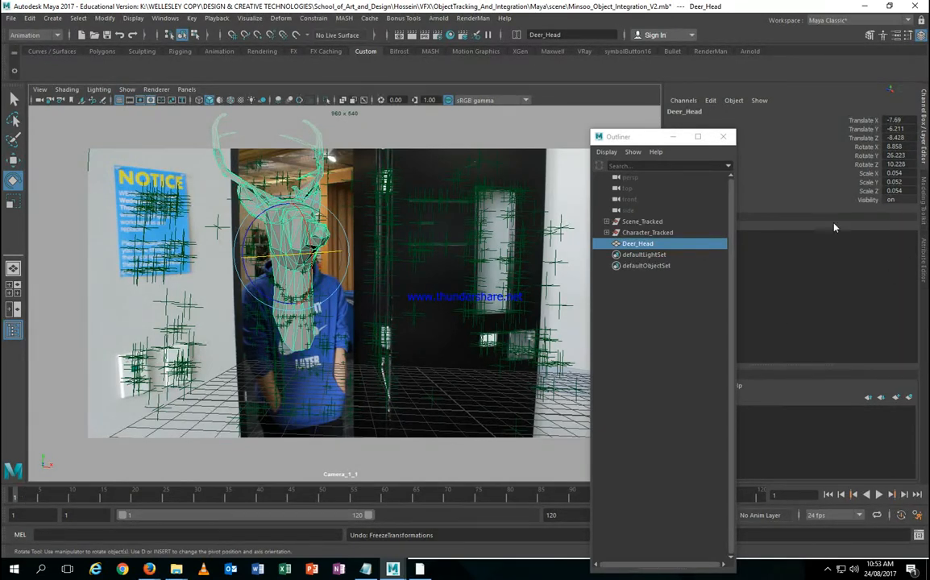
click(665, 246)
Step: Group Deer_Head, rename the group Deer_Grp, and centre its pivot on the deer head
key(ctrl+g)
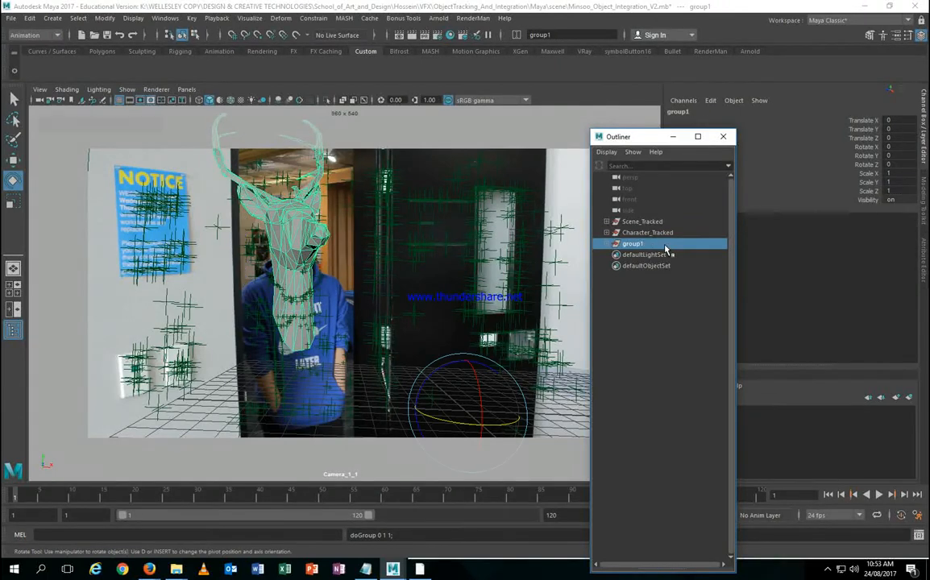
double_click(650, 244)
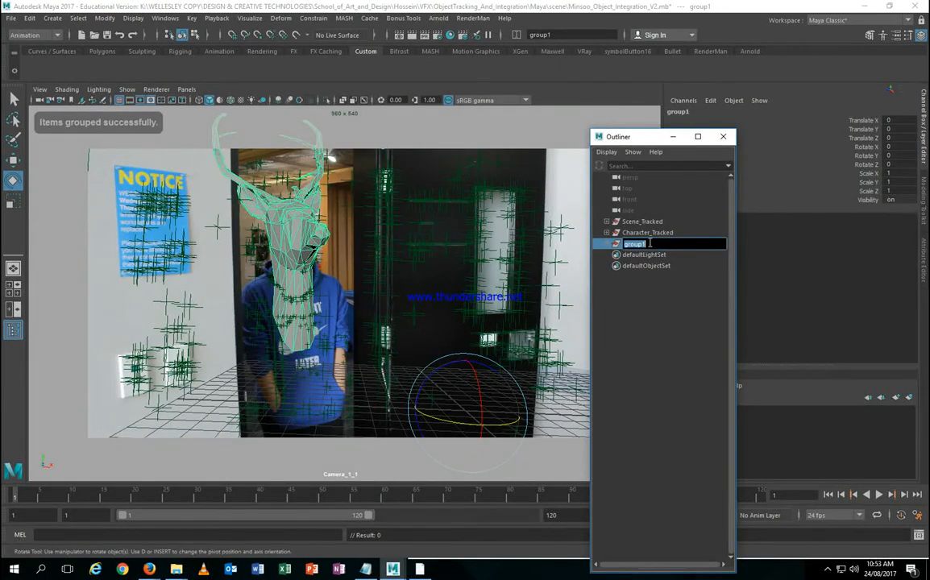
text(Deer Gr)
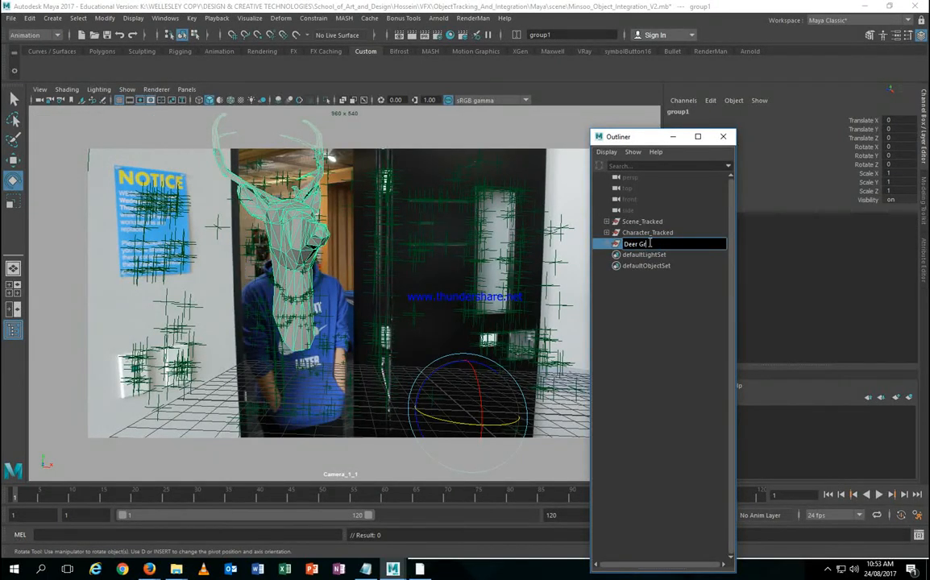
text(p)
key(Return)
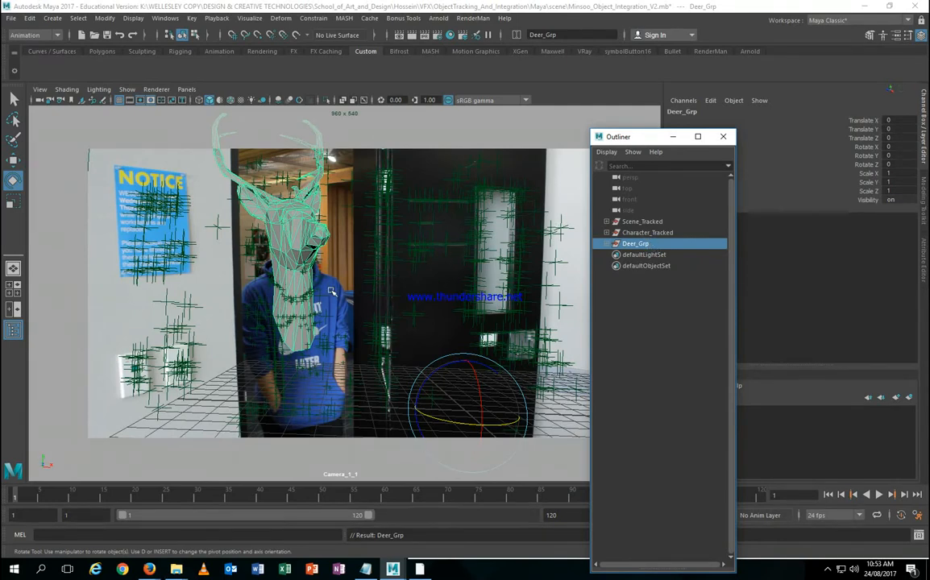
click(104, 18)
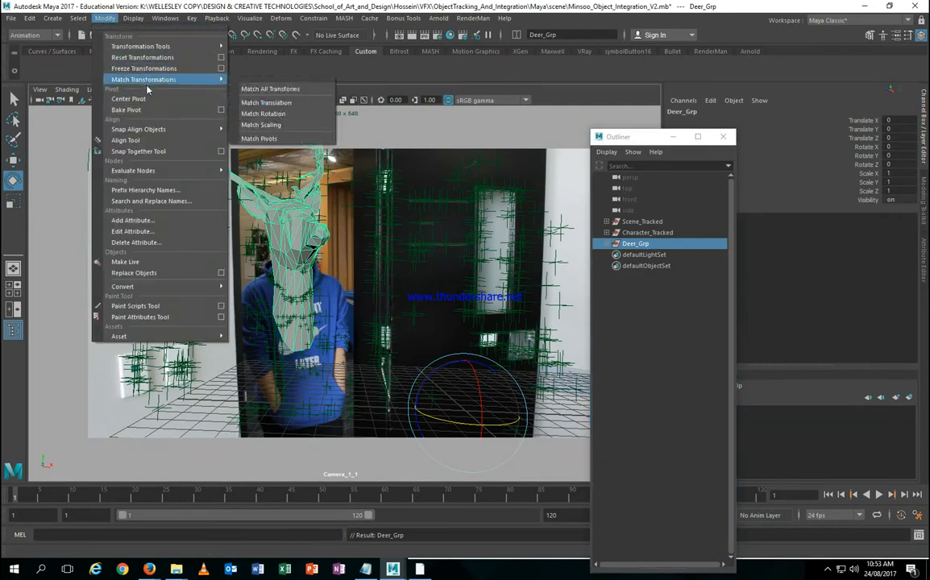
click(142, 110)
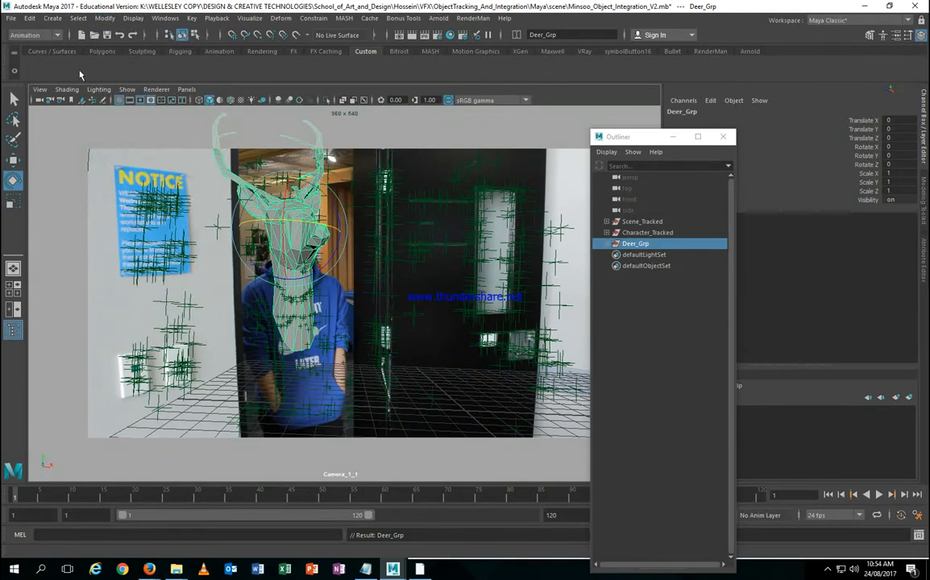
Step: Add Center Pivot, Freeze Transformations and Outliner buttons to the Custom shelf
click(104, 19)
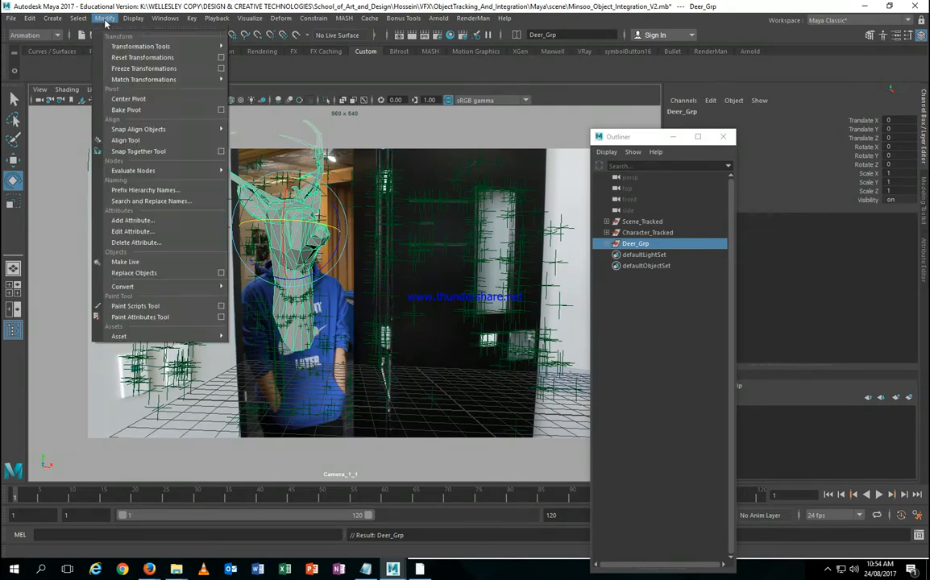
ctrl+shift+click(129, 98)
ctrl+shift+click(144, 69)
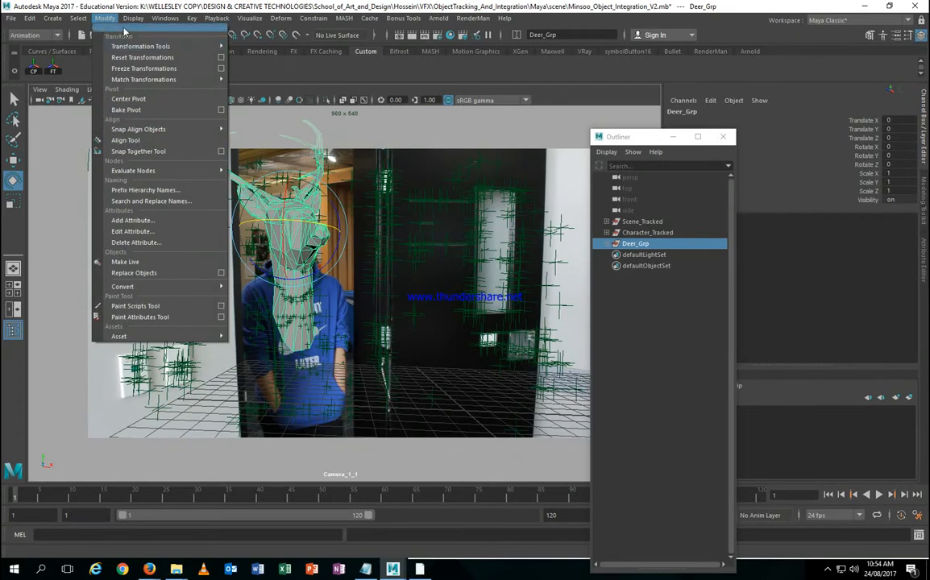
click(161, 19)
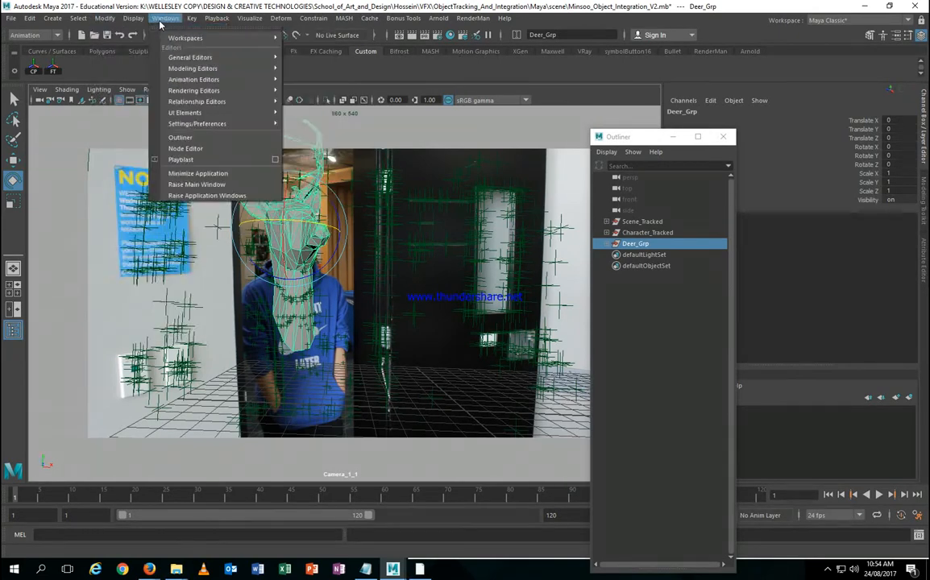
ctrl+shift+click(181, 137)
click(101, 68)
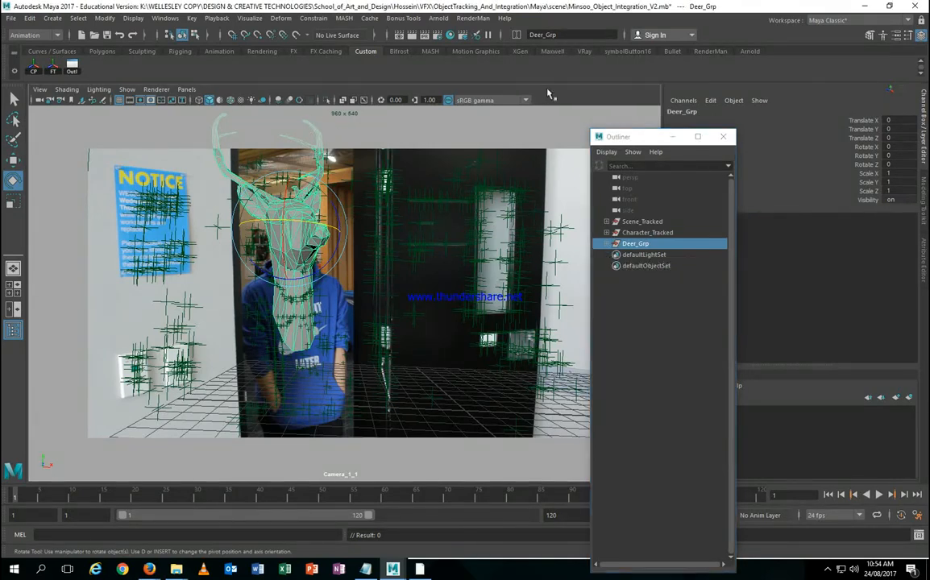
Step: Show the persp view beside the Scene_Tracked|Camera_1_1 view in a two-pane layout
key(space)
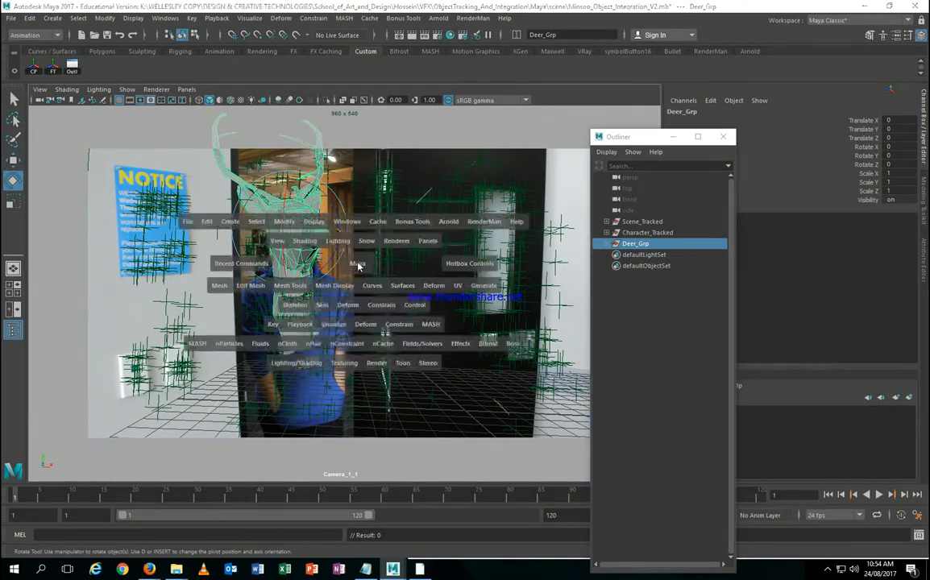
drag(318, 231, 341, 236)
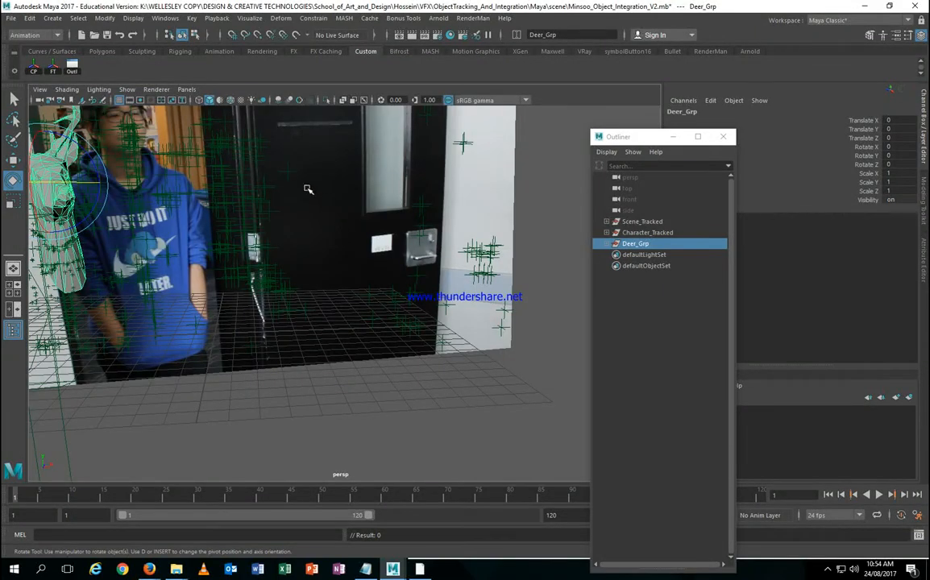
click(186, 90)
mouse_move(242, 100)
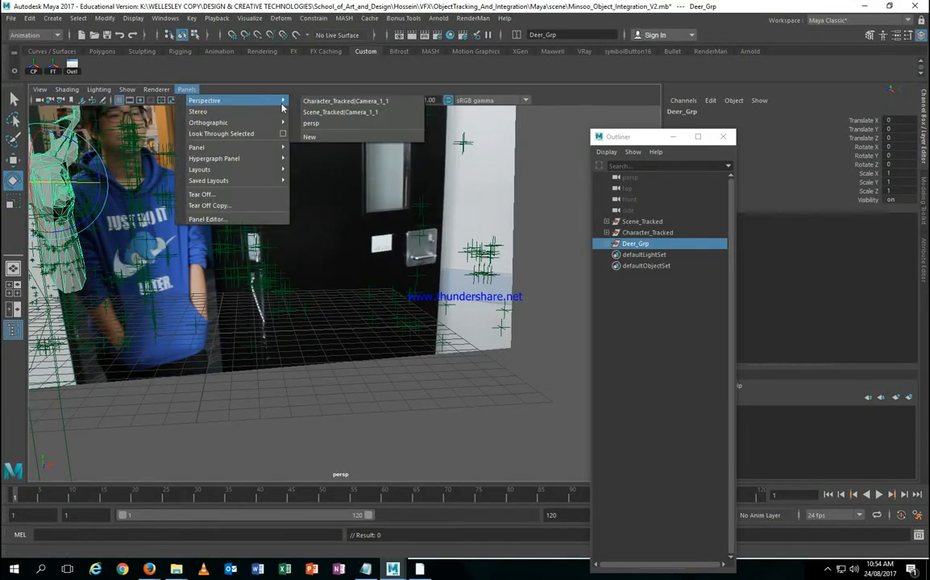
click(333, 113)
key(space)
alt+drag(163, 258, 137, 282)
scroll(155, 307, up, 4)
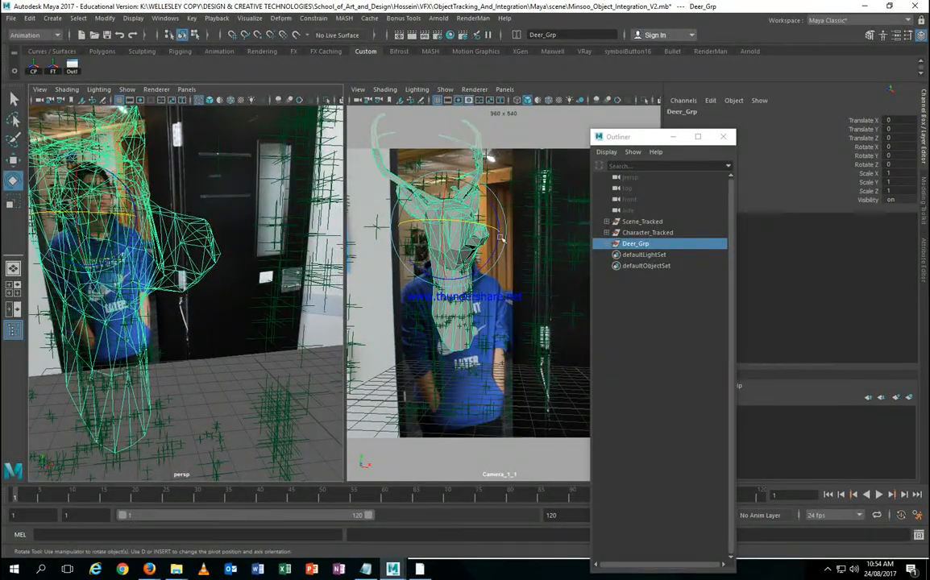
Step: Switch the camera view to wireframe and select the deer head and locator auto_4782
key(4)
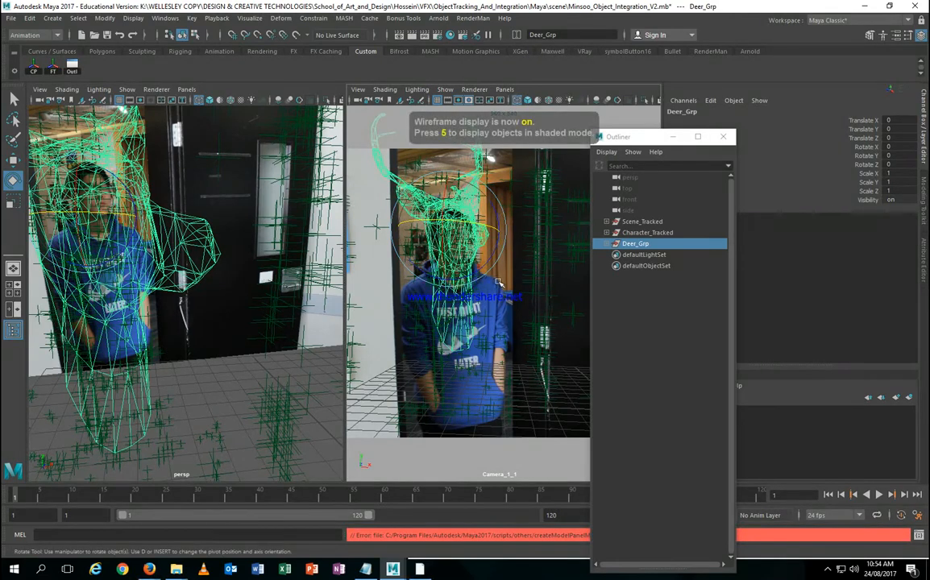
key(q)
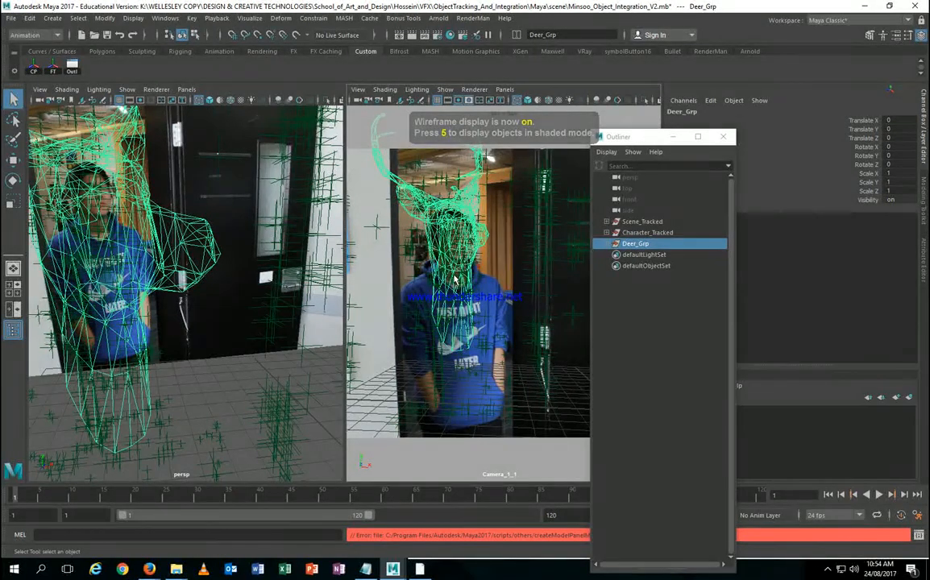
click(454, 275)
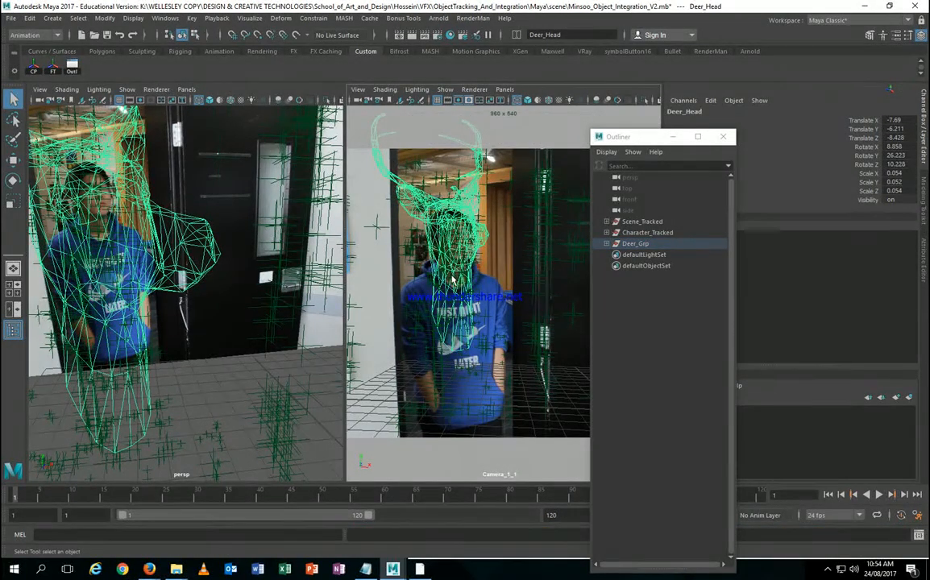
click(456, 280)
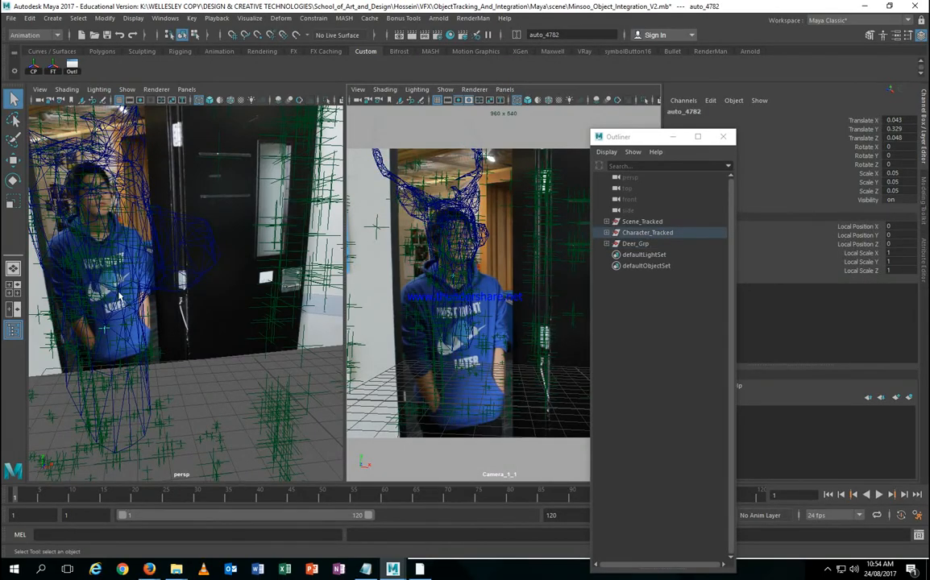
Step: Select Deer_Grp and snap its pivot to a vertex on the deer's face
alt+drag(119, 297, 141, 282)
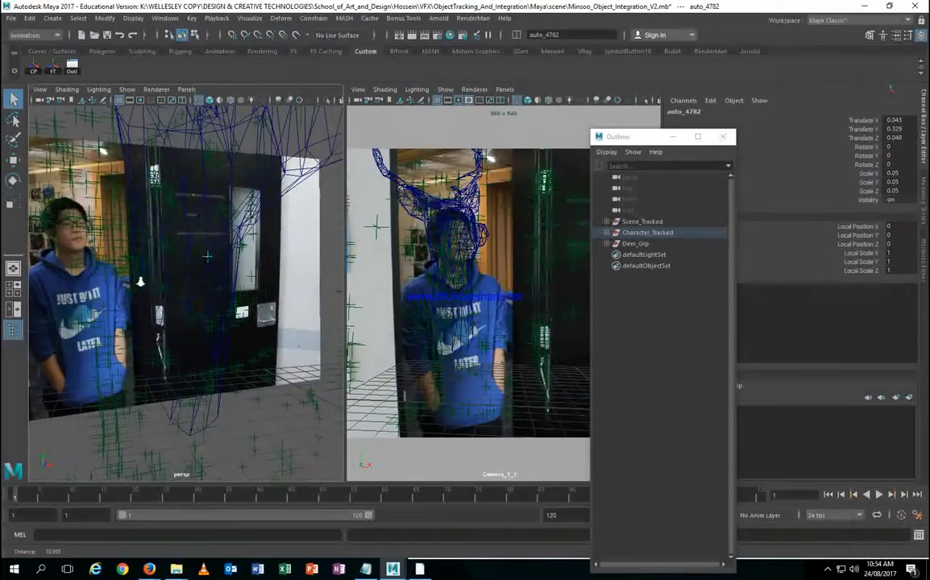
click(637, 244)
alt+right_drag(207, 228, 205, 257)
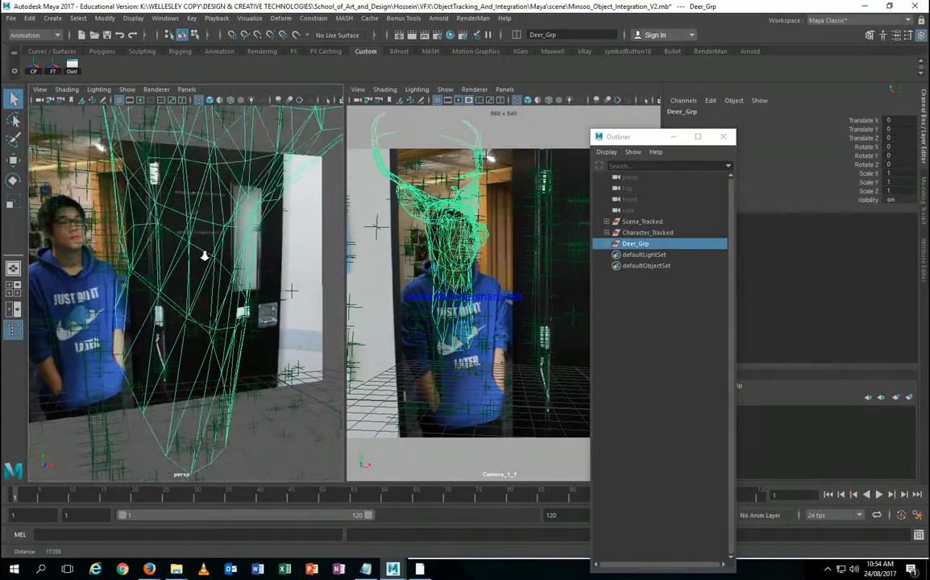
alt+drag(204, 256, 194, 255)
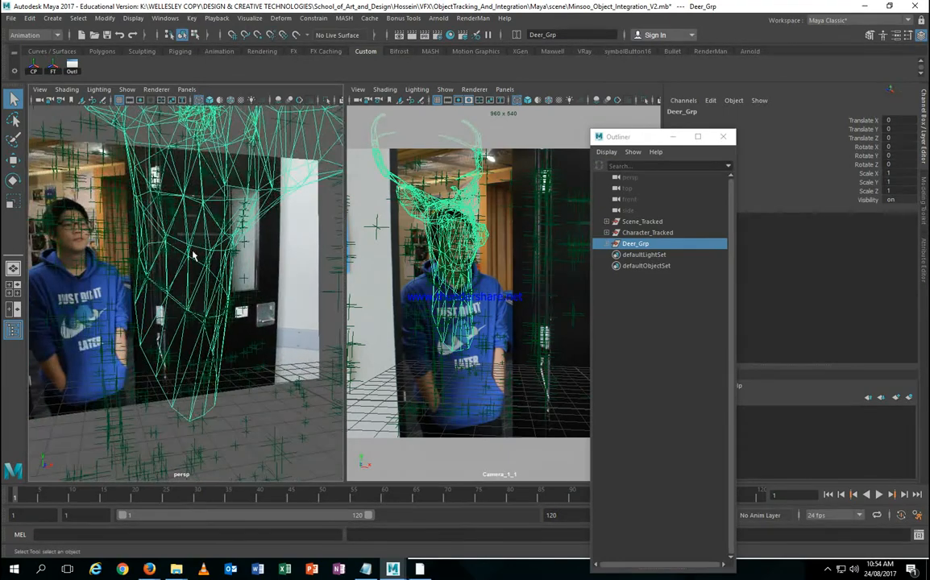
key(w)
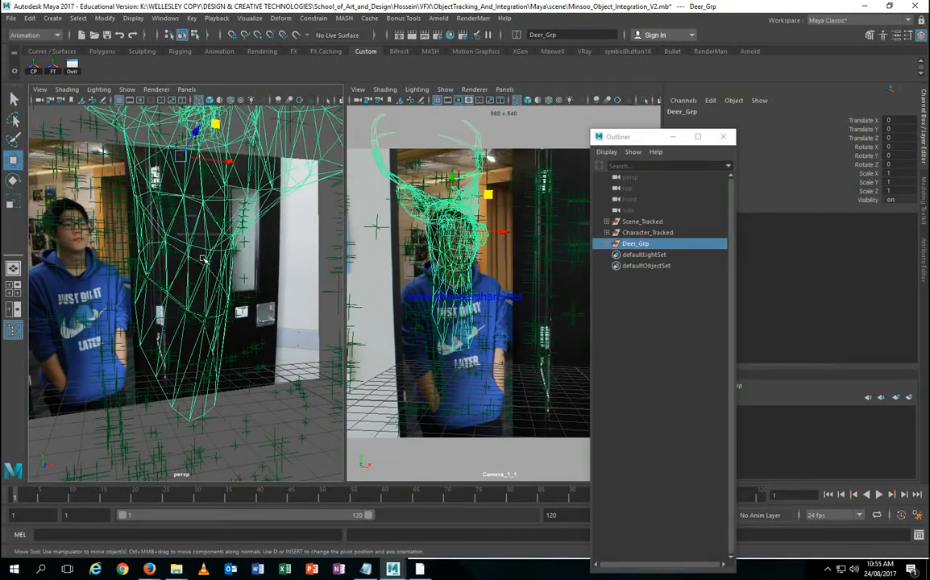
key(d)
key(d)
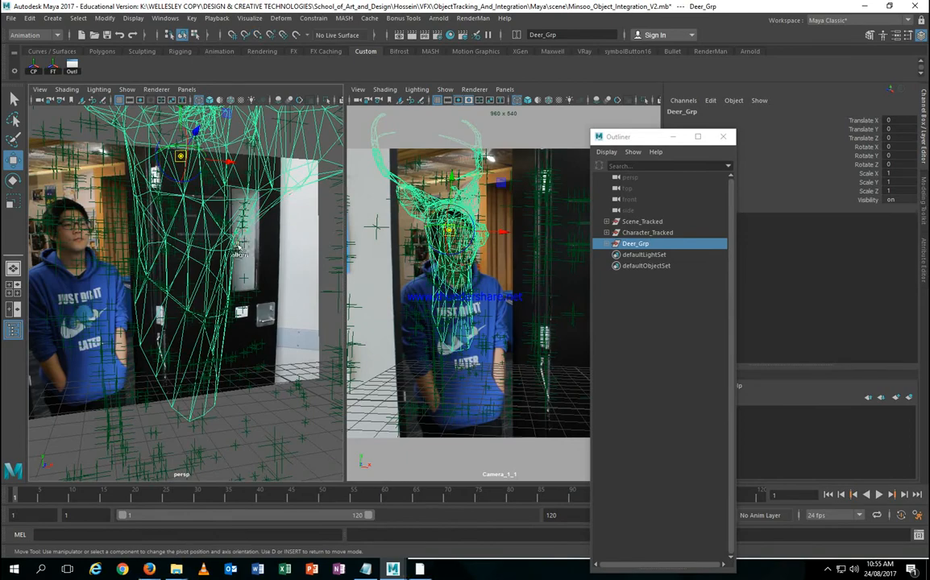
key(v)
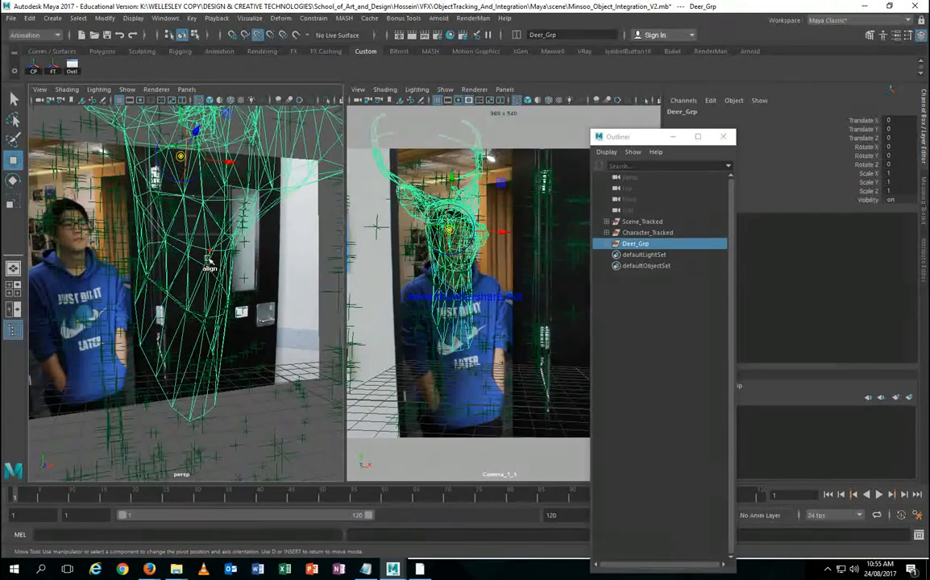
Step: Select tracked locator auto_4763 and scale it uniformly from 0.05 to 0.159
scroll(208, 262, up, 5)
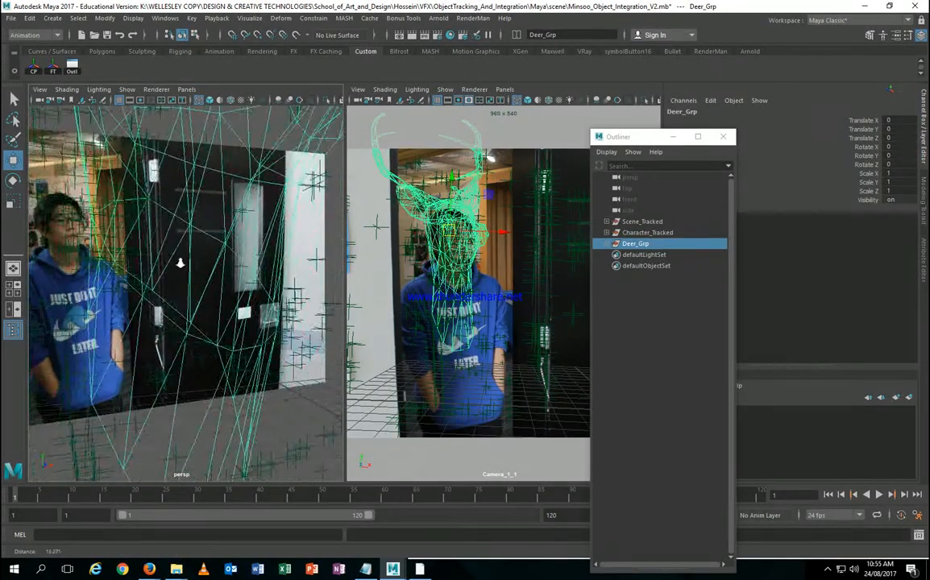
alt+drag(181, 263, 227, 275)
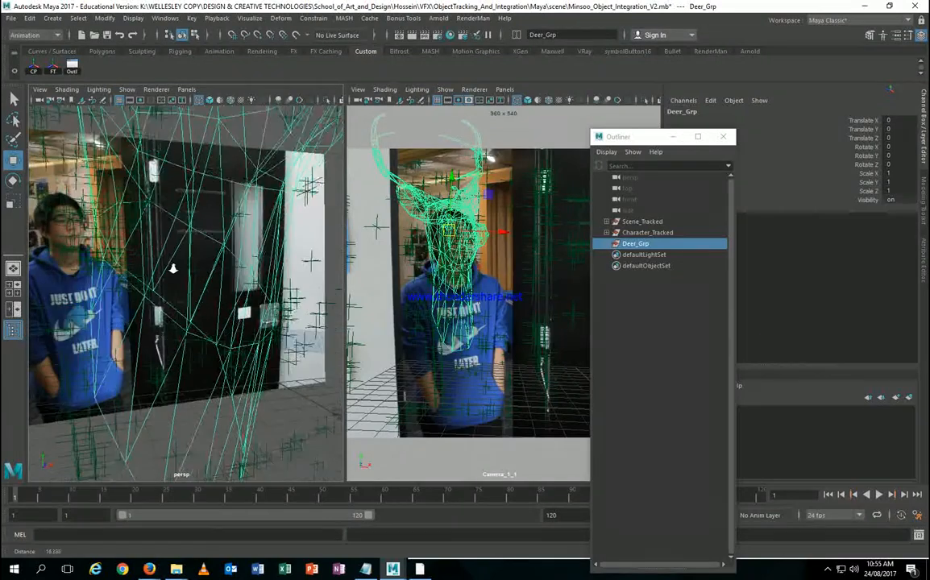
click(232, 267)
alt+drag(232, 268, 160, 295)
key(r)
Step: Rotate locator auto_4763 to match the deer head's angle
key(e)
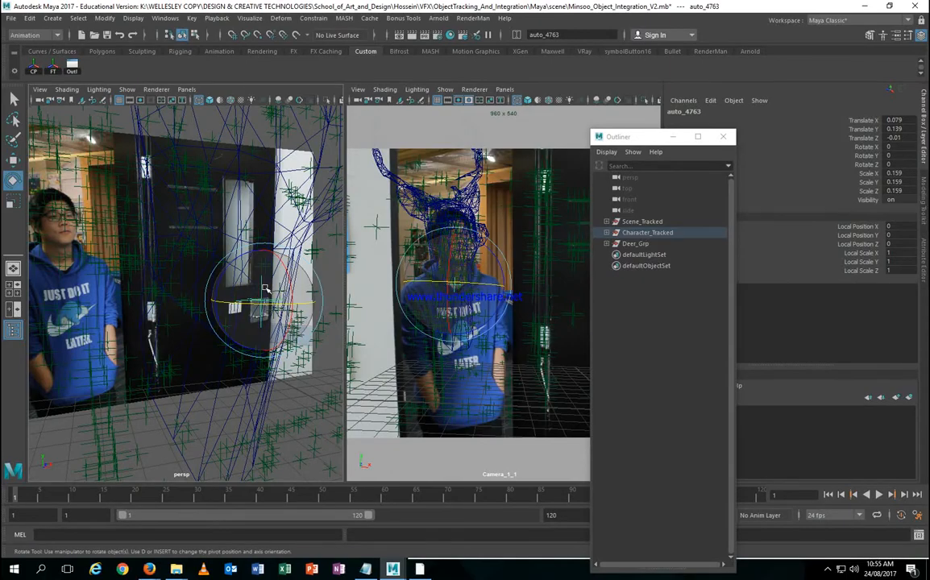
drag(266, 291, 246, 295)
alt+right_drag(246, 295, 262, 290)
alt+drag(262, 290, 231, 236)
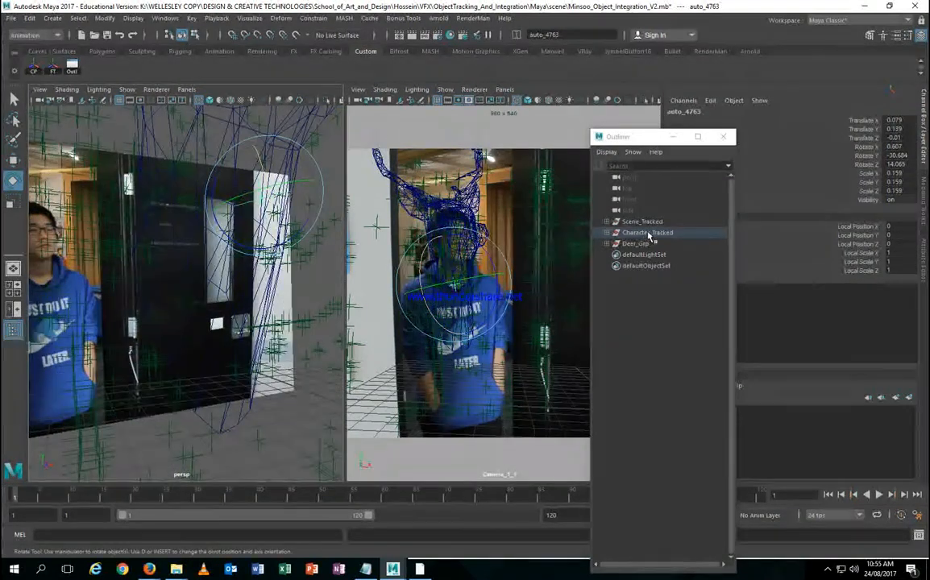
Step: Reselect Deer_Grp and move its pivot lower, aligning it to an edge of the deer mesh
click(637, 244)
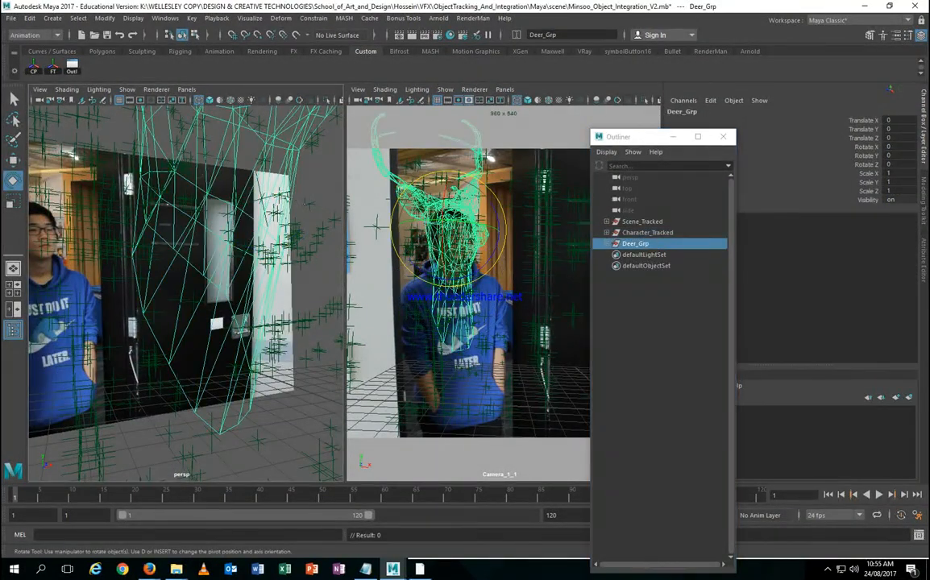
key(d)
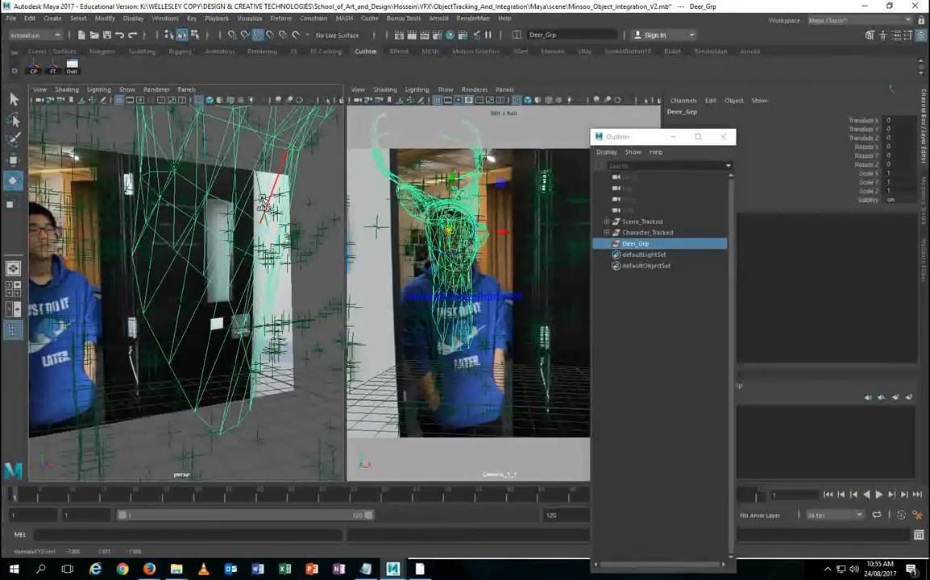
key(d)
alt+drag(274, 211, 270, 214)
key(d)
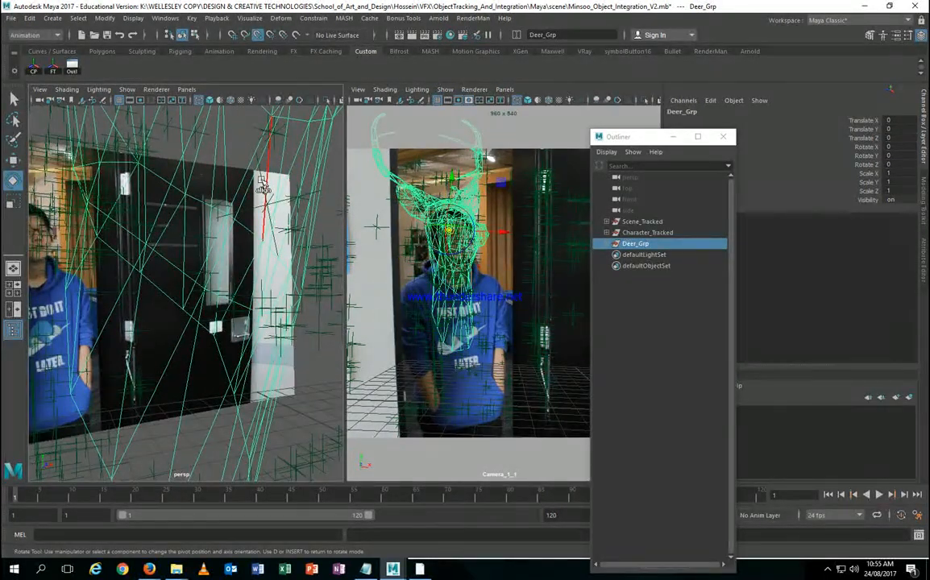
click(277, 211)
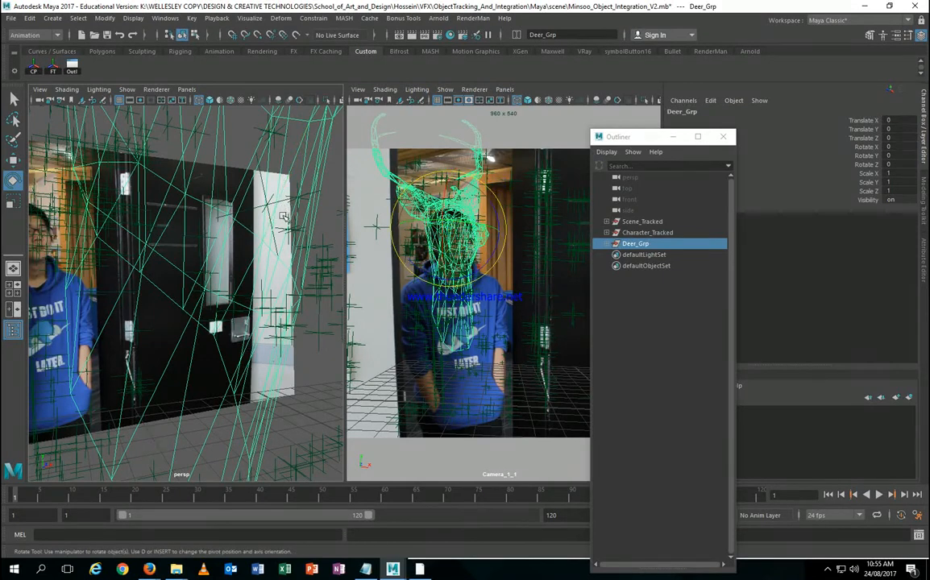
drag(453, 179, 454, 198)
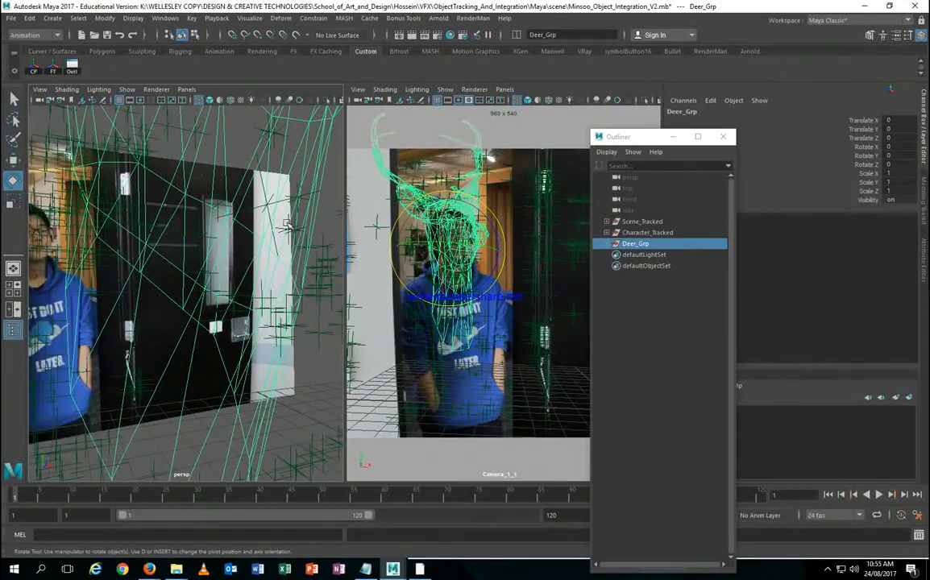
mouse_move(259, 202)
alt+right_down()
mouse_move(258, 218)
mouse_move(238, 209)
mouse_move(249, 214)
alt+right_up()
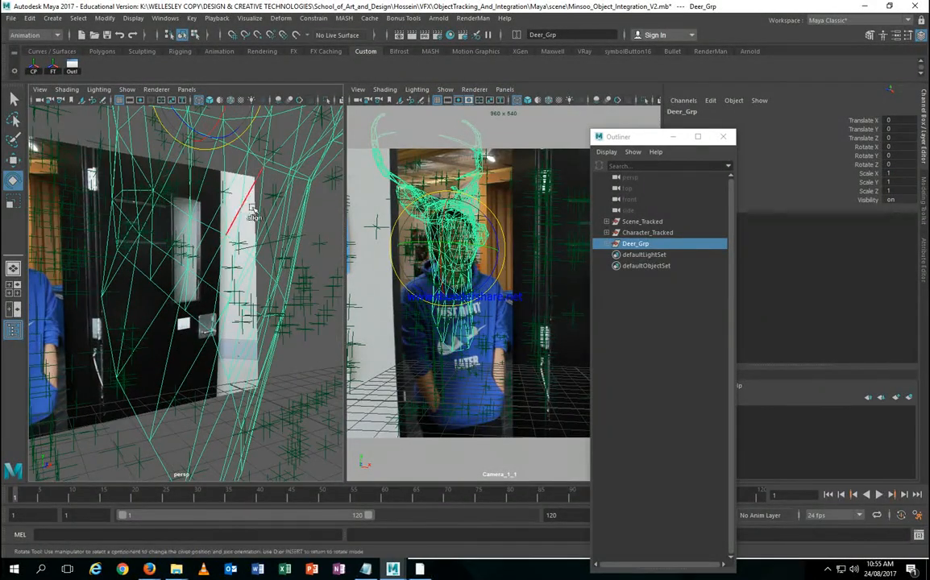
alt+drag(244, 176, 239, 208)
Step: Place the Deer_Grp pivot lower toward the character's neck and chest, then inspect it in persp
key(d)
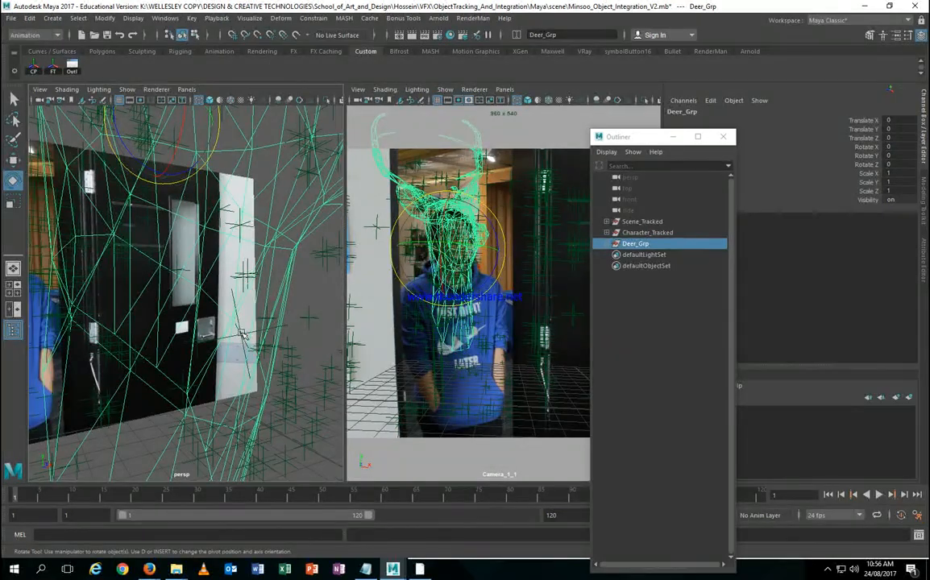
key(d)
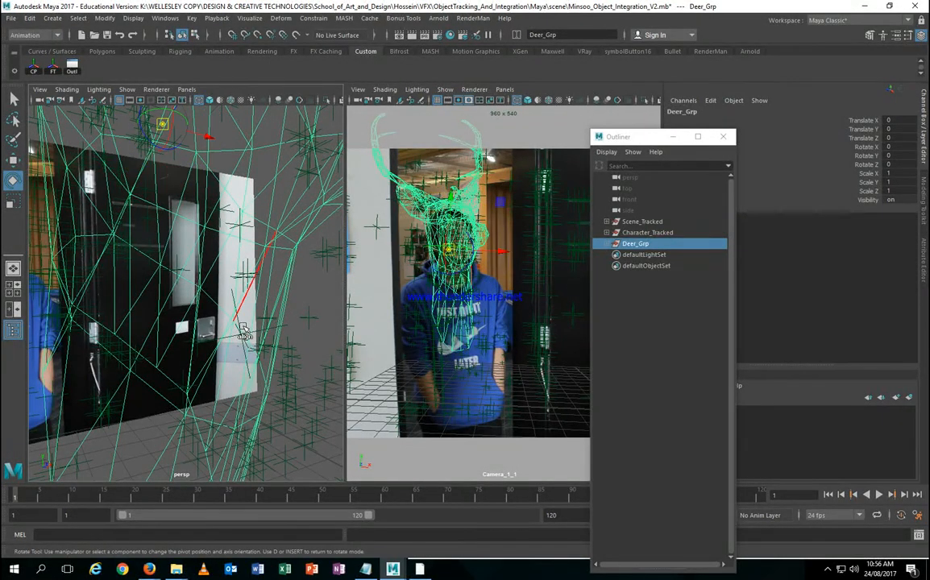
click(244, 332)
key(d)
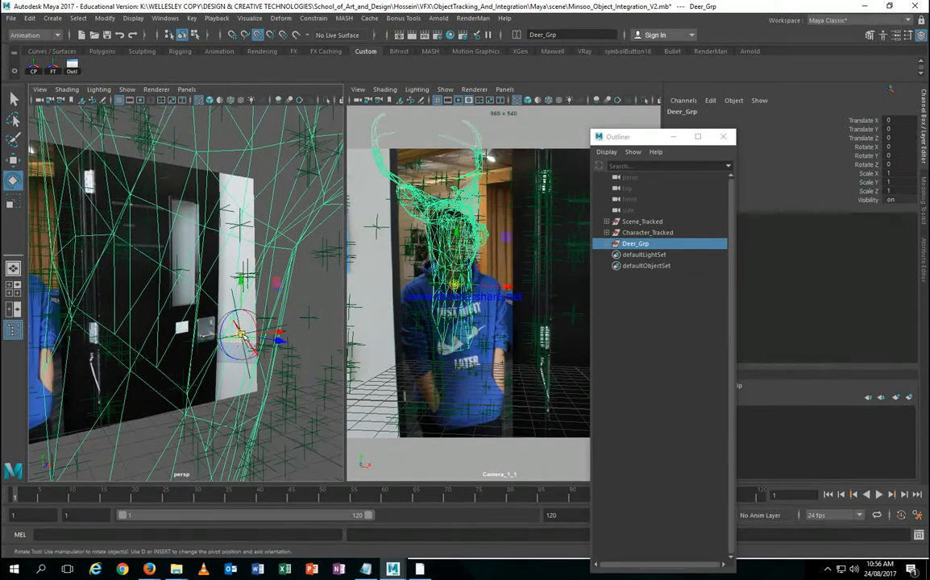
alt+right_drag(264, 337, 143, 315)
alt+drag(144, 315, 201, 321)
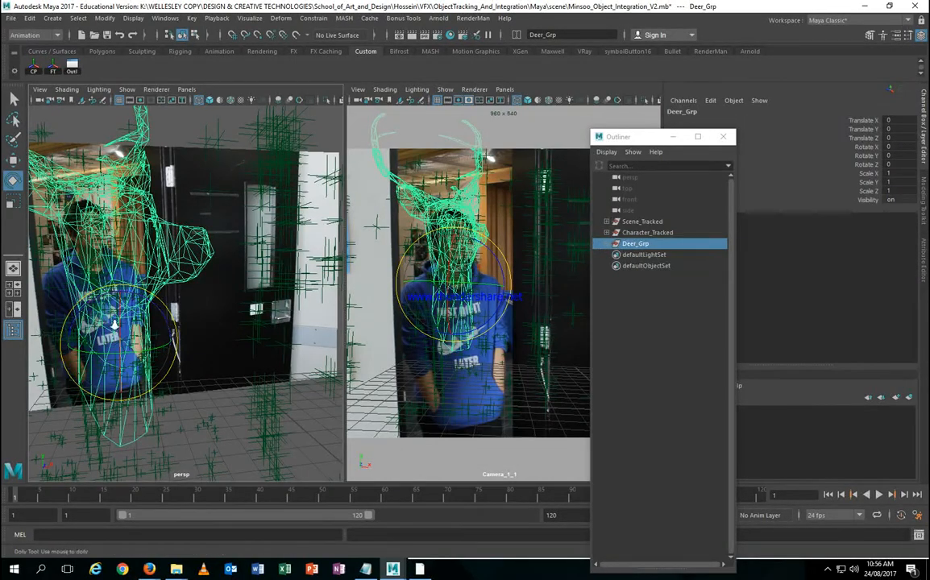
alt+right_drag(159, 298, 160, 330)
alt+drag(160, 329, 274, 230)
Step: Parent-constrain Deer_Grp to the tracked locator auto_4763
key(q)
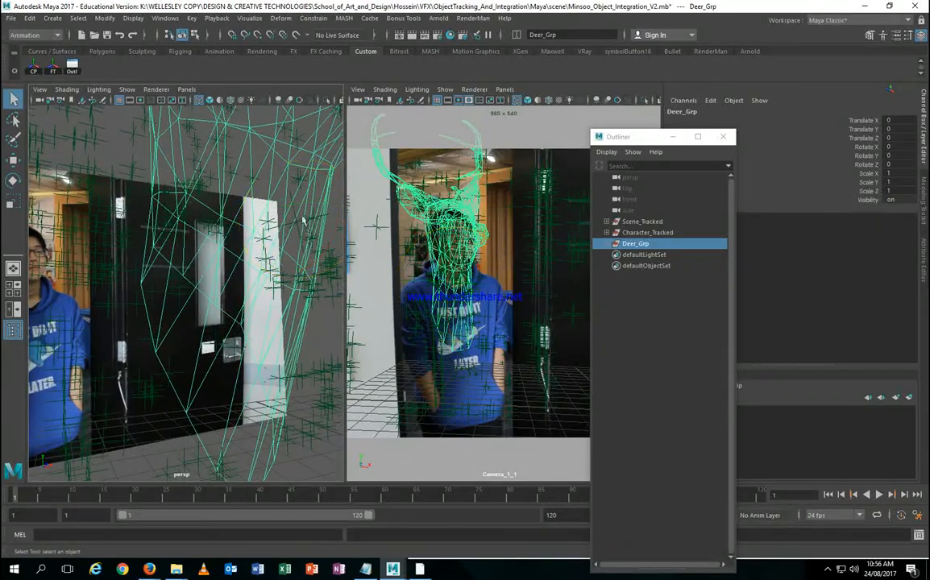
click(299, 223)
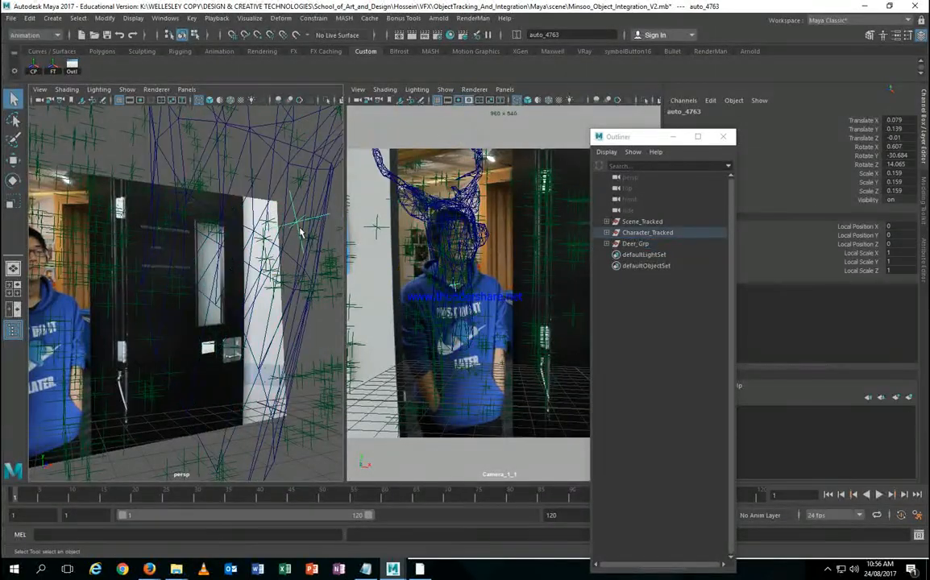
click(636, 244)
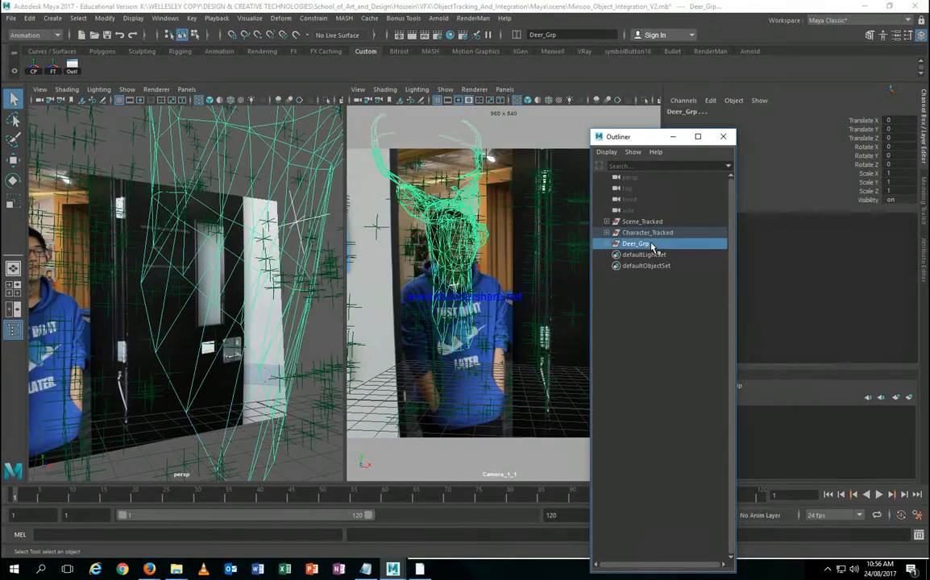
click(316, 20)
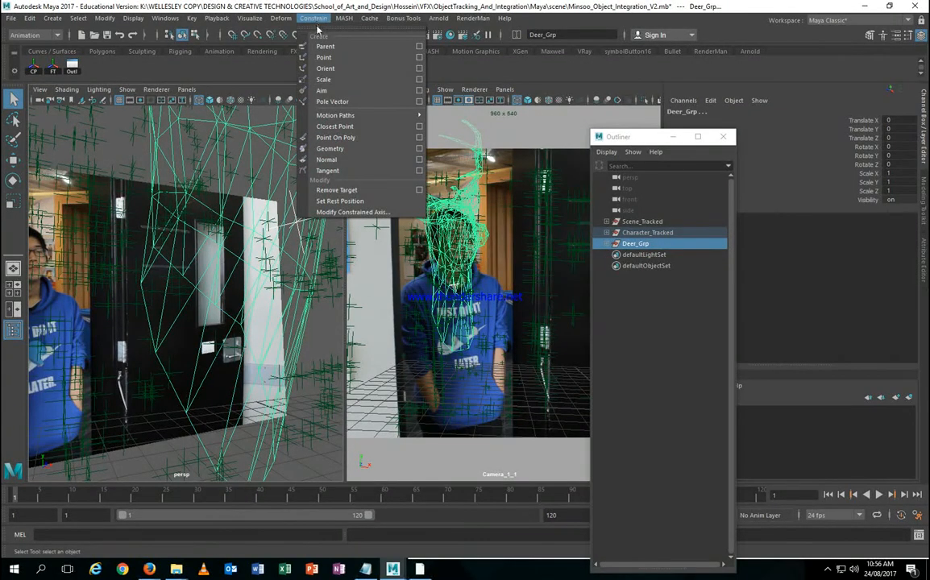
click(326, 46)
Step: Start the background recording utility and maximise the Camera_1_1 view
click(829, 570)
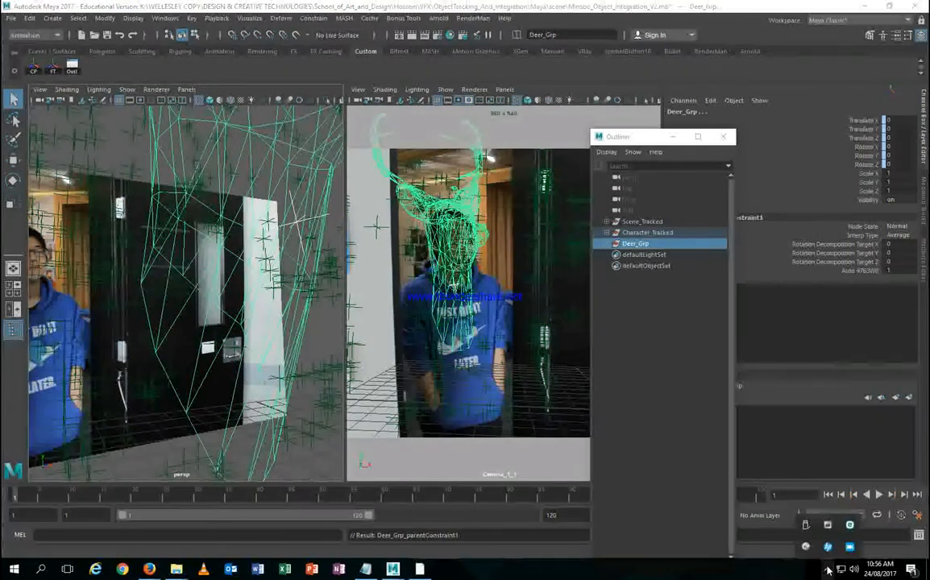
click(850, 548)
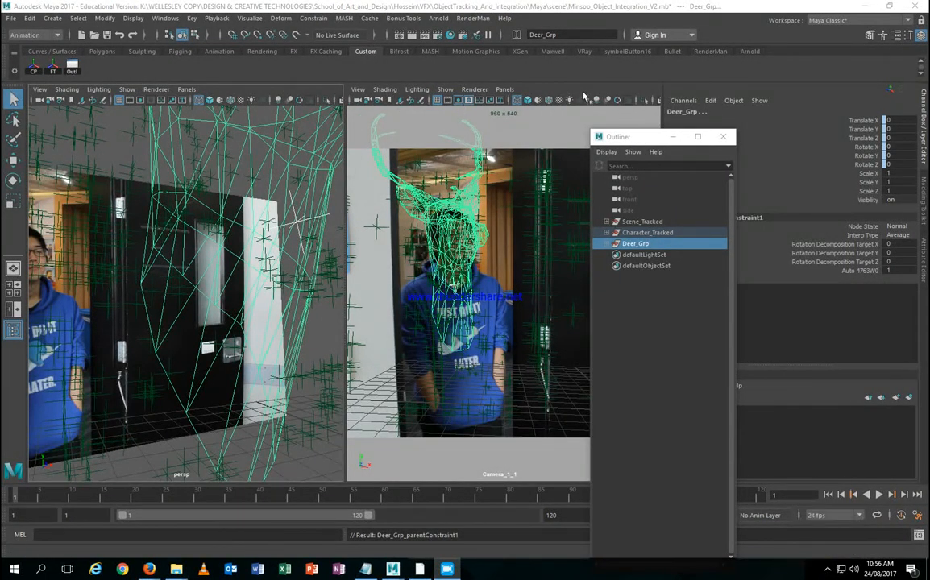
key(space)
Step: Scrub to check the deer follows the head, move the Outliner right, and select Deer_Head near frame 96
drag(15, 500, 643, 556)
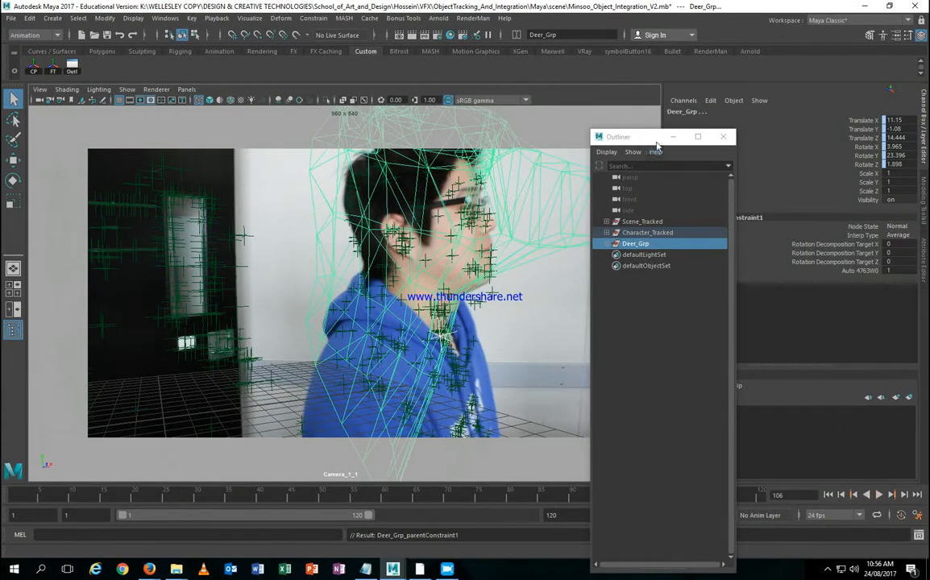
drag(650, 138, 773, 146)
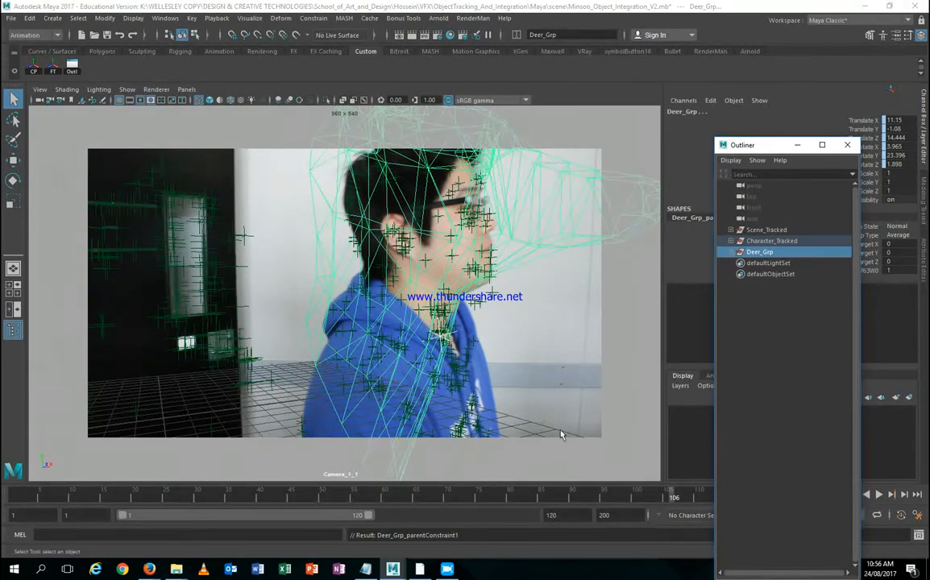
mouse_move(658, 499)
mouse_down()
mouse_move(195, 497)
mouse_move(710, 499)
mouse_up()
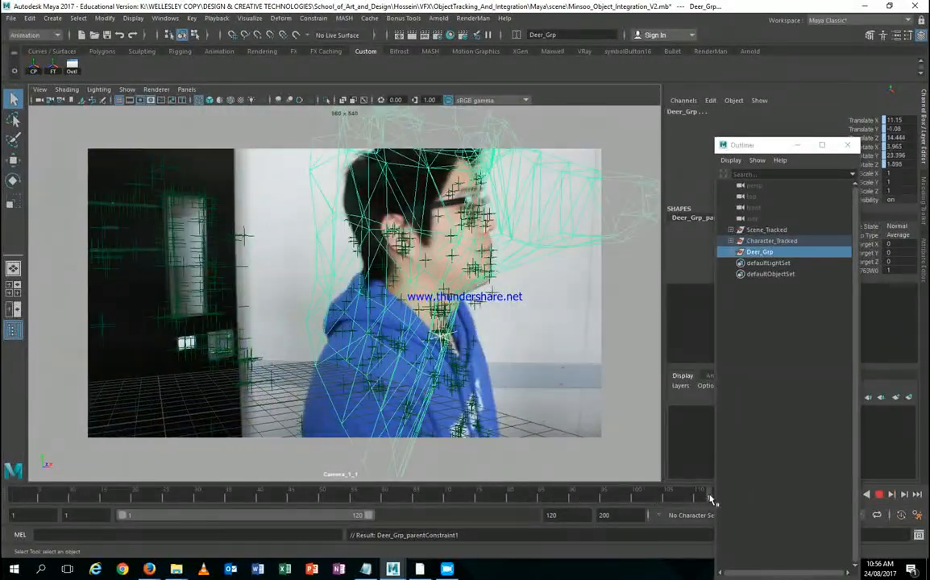
right_click(429, 202)
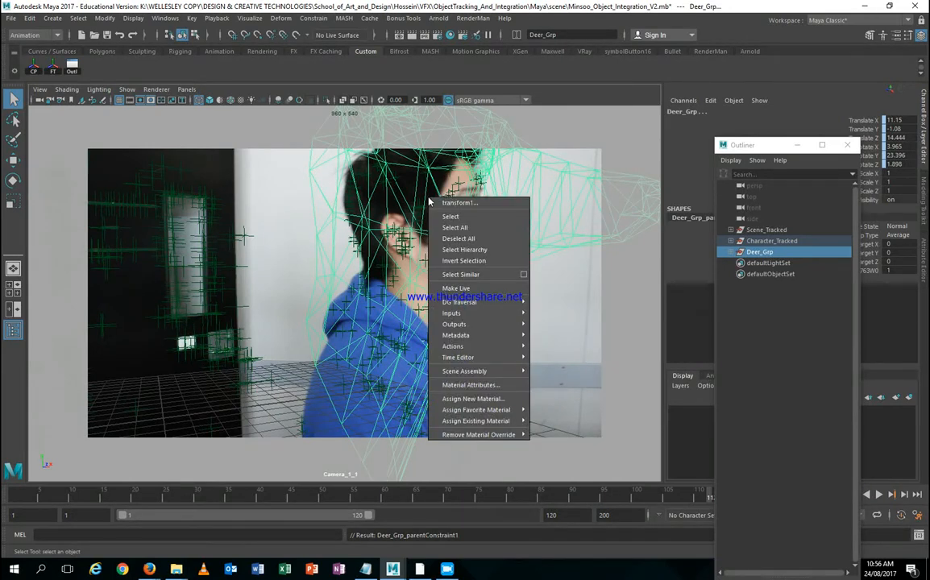
right_click(555, 175)
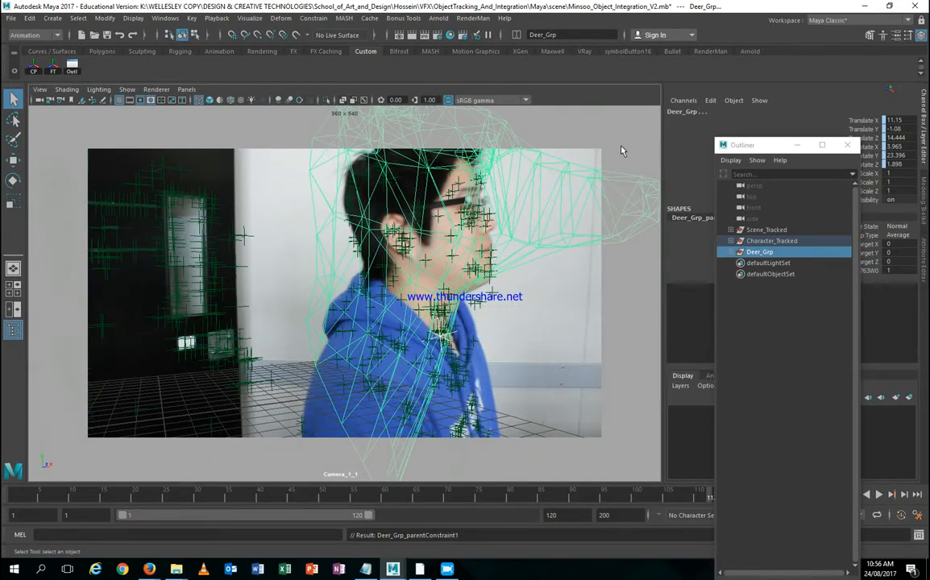
click(590, 179)
Step: In vertex mode with a small soft-selection falloff, pull the back of the neck down
right_drag(584, 181, 419, 229)
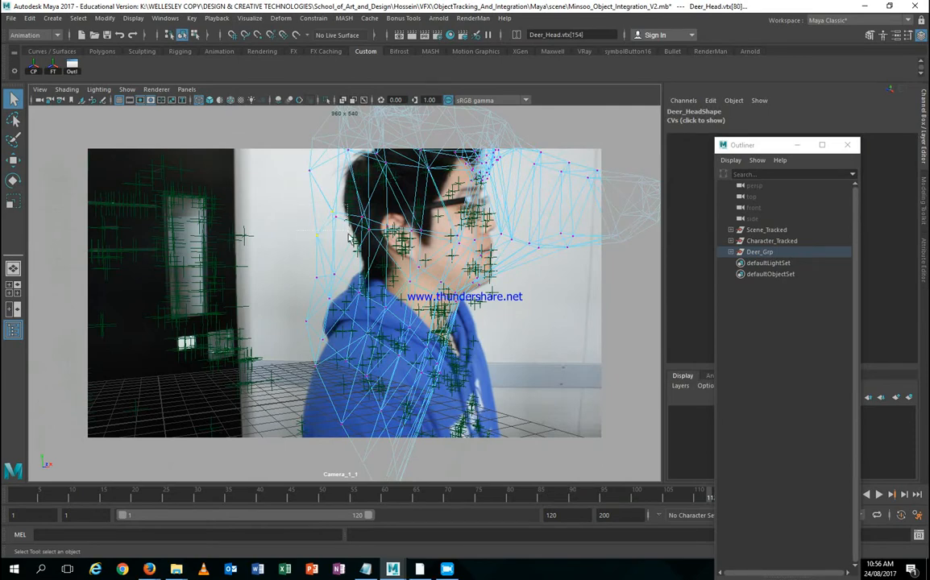
key(b)
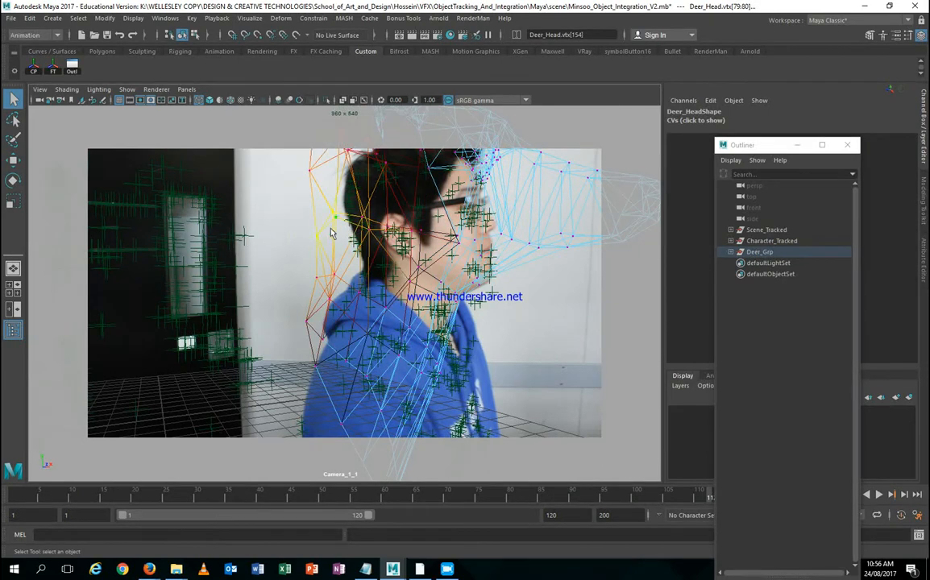
drag(330, 232, 250, 216)
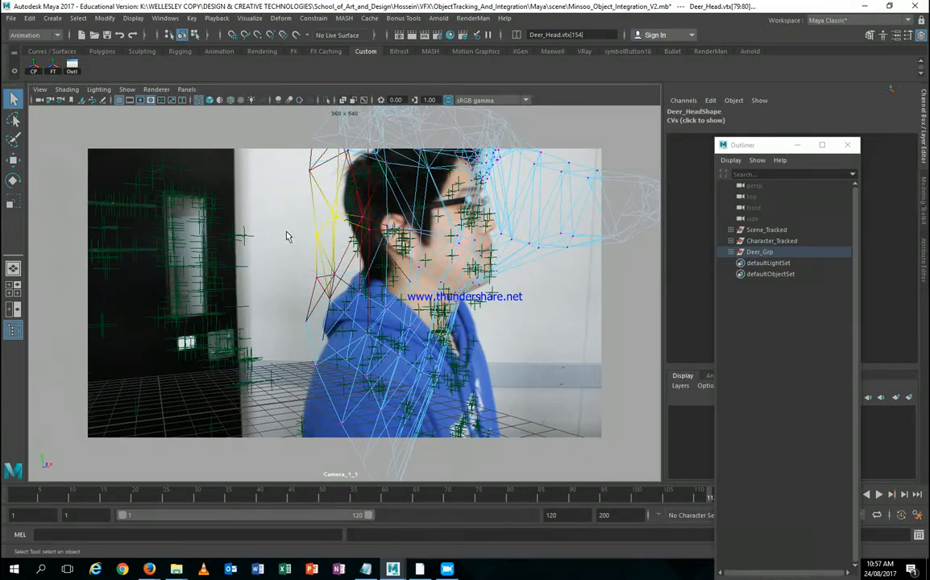
key(w)
drag(373, 182, 392, 197)
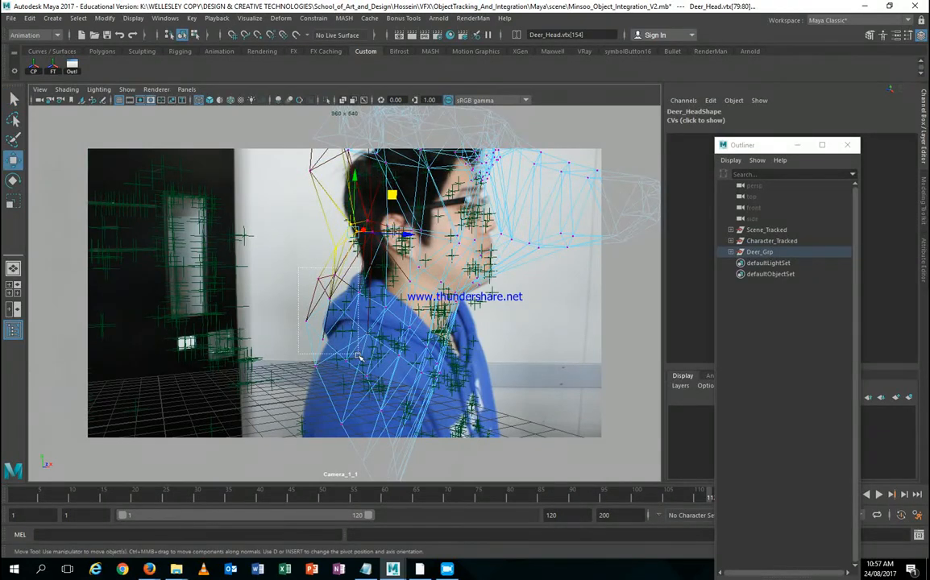
drag(315, 258, 417, 327)
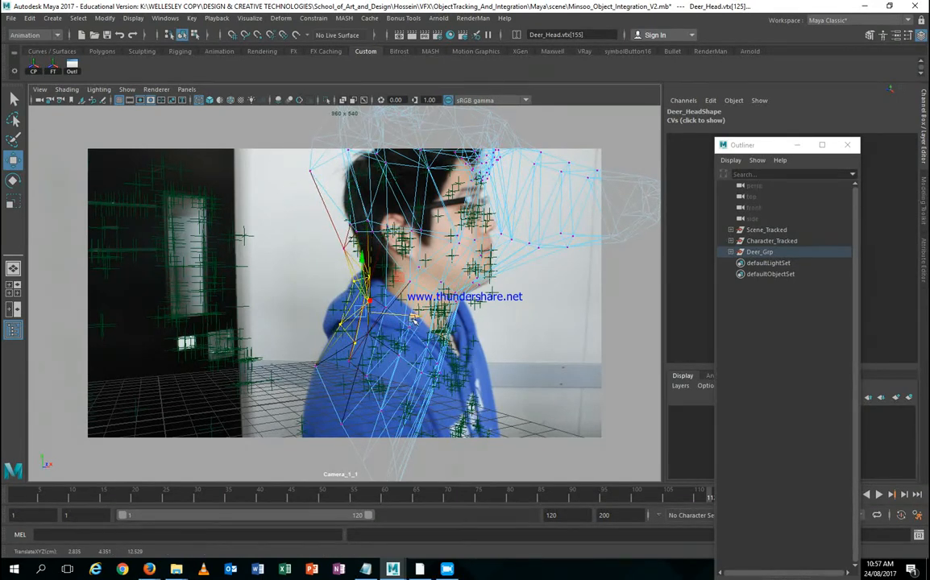
drag(413, 319, 418, 318)
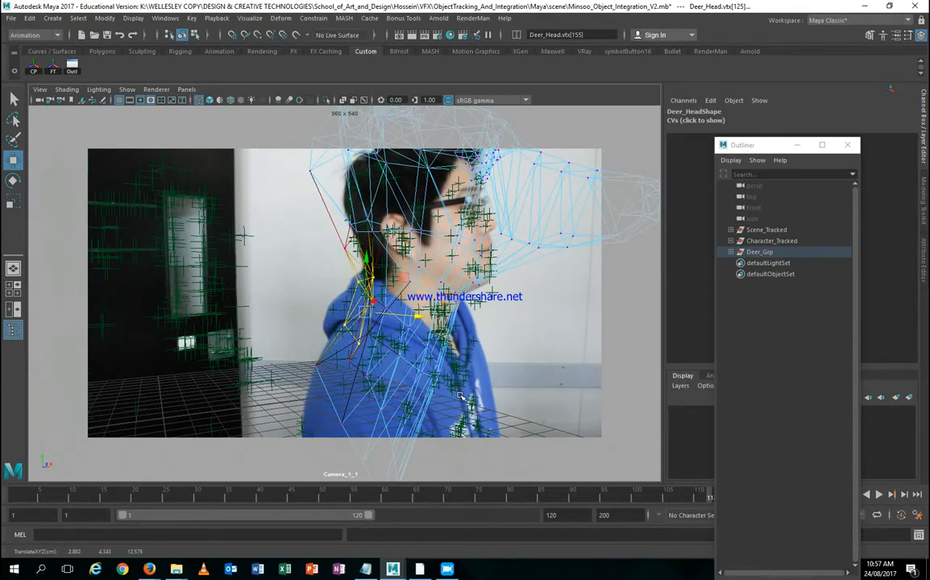
Step: Push the front of the neck right, then lift the face and shift it to fit the jaw
click(482, 371)
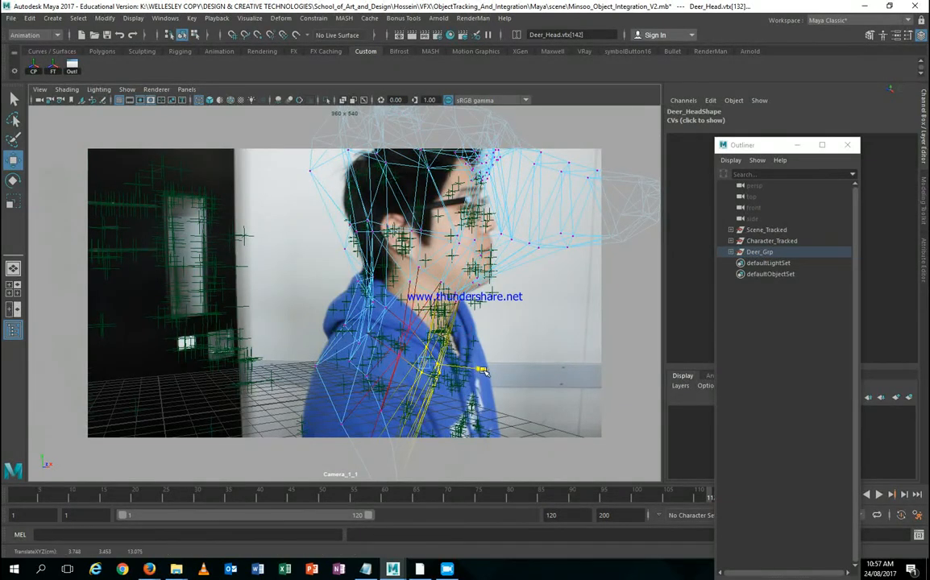
drag(482, 371, 499, 379)
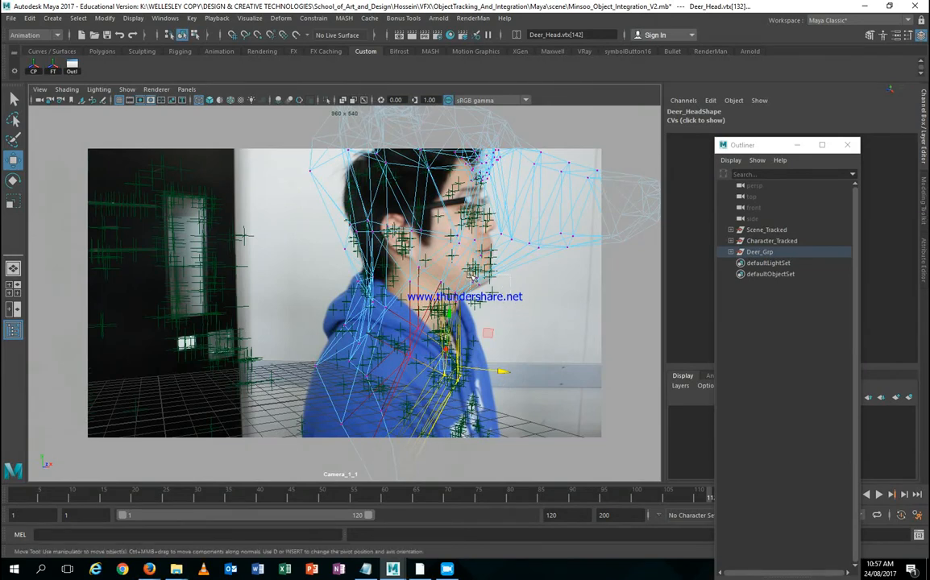
click(474, 276)
drag(473, 276, 482, 234)
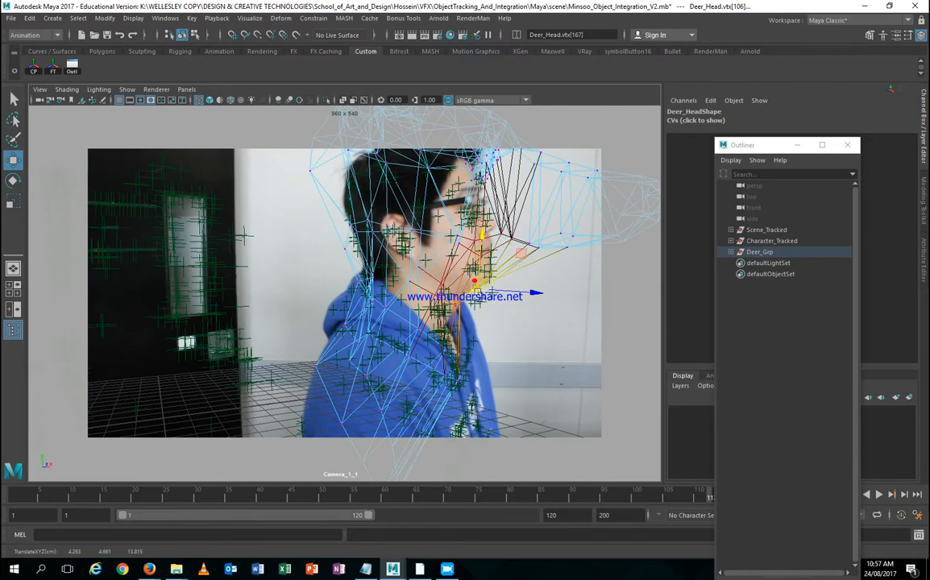
drag(519, 254, 531, 251)
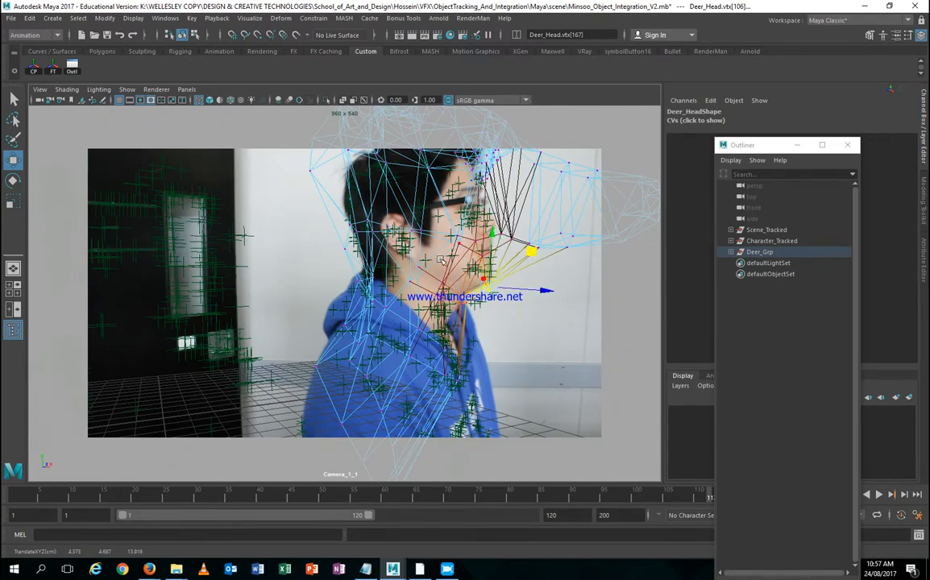
Step: Pull the back-of-head vertices over the hair, check an earlier frame, and return to object mode
click(320, 154)
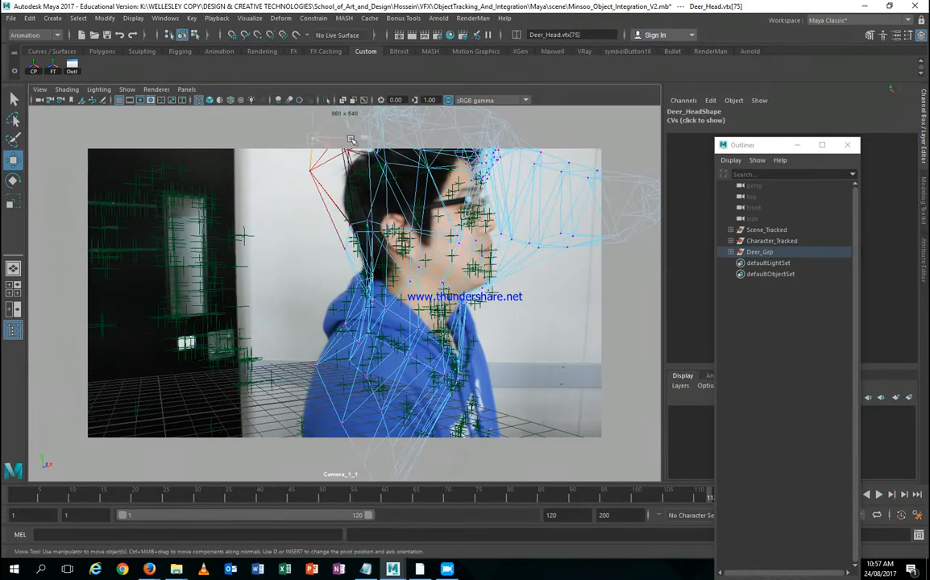
click(317, 171)
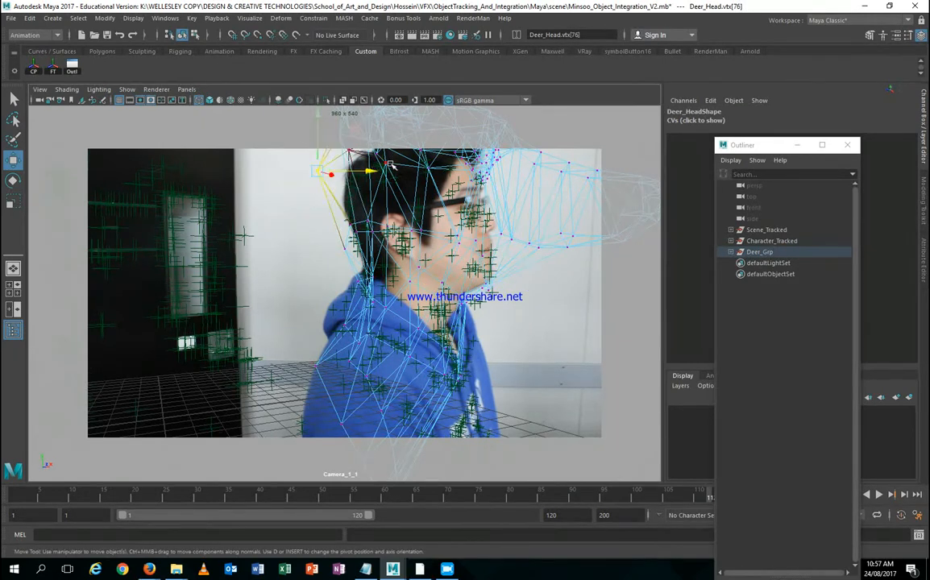
drag(390, 166, 388, 176)
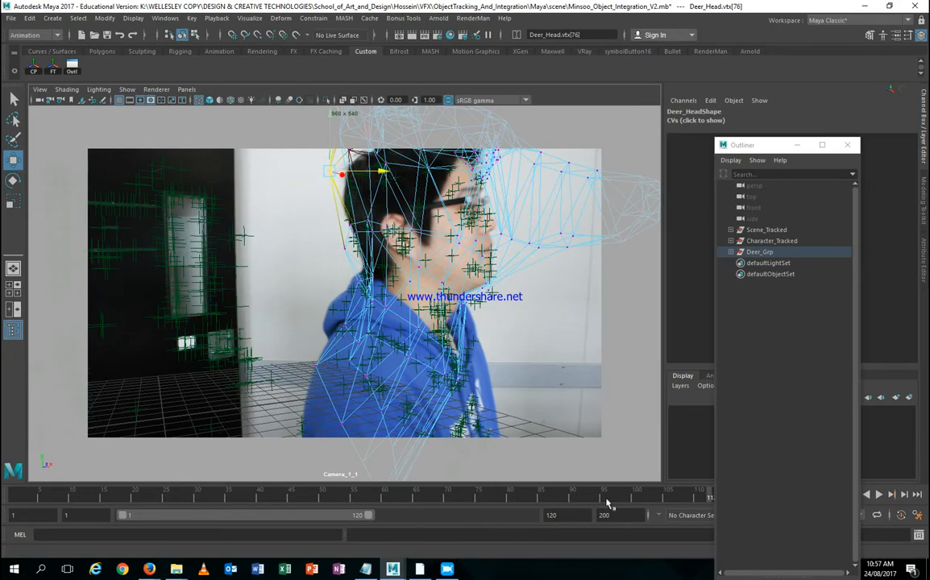
mouse_move(634, 498)
mouse_down()
mouse_move(436, 498)
mouse_move(633, 497)
mouse_up()
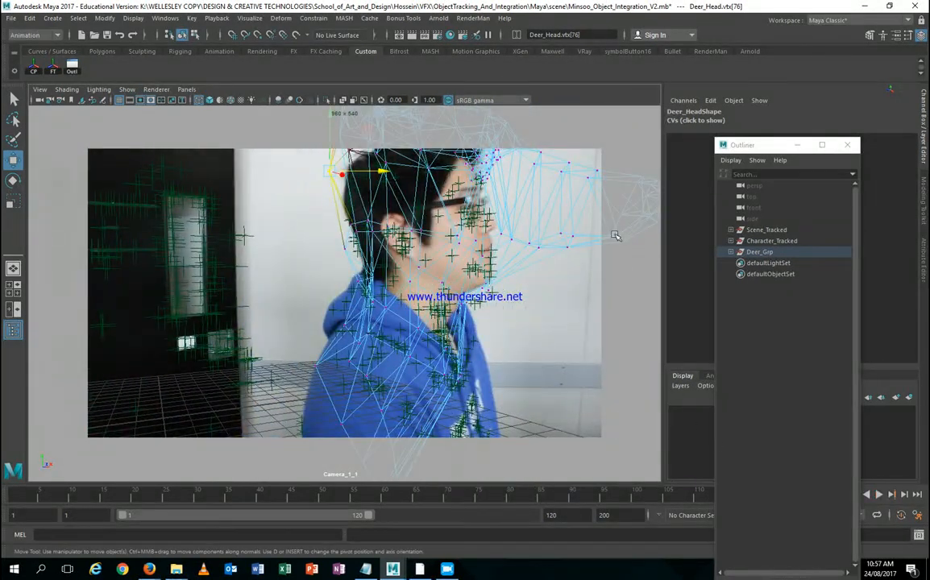
right_click(578, 220)
right_drag(577, 220, 586, 208)
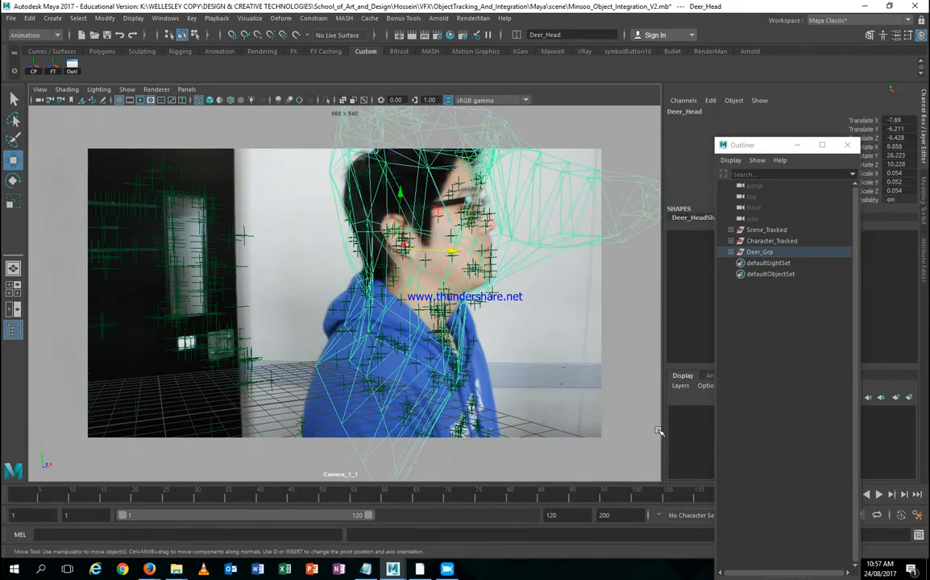
Step: Expand Deer_Grp, scrub to the early frames, and select Deer_Head in the Outliner
click(730, 253)
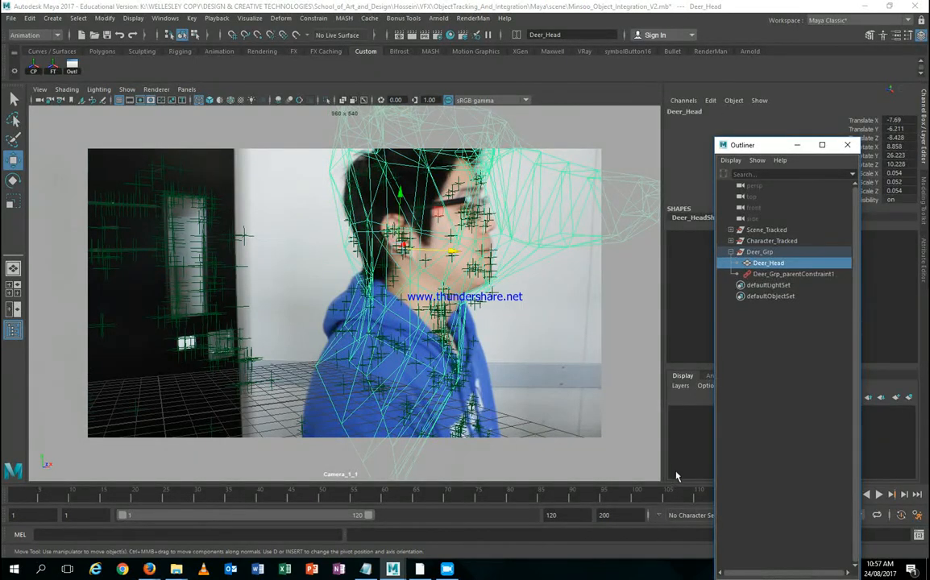
drag(663, 501, 32, 498)
click(762, 252)
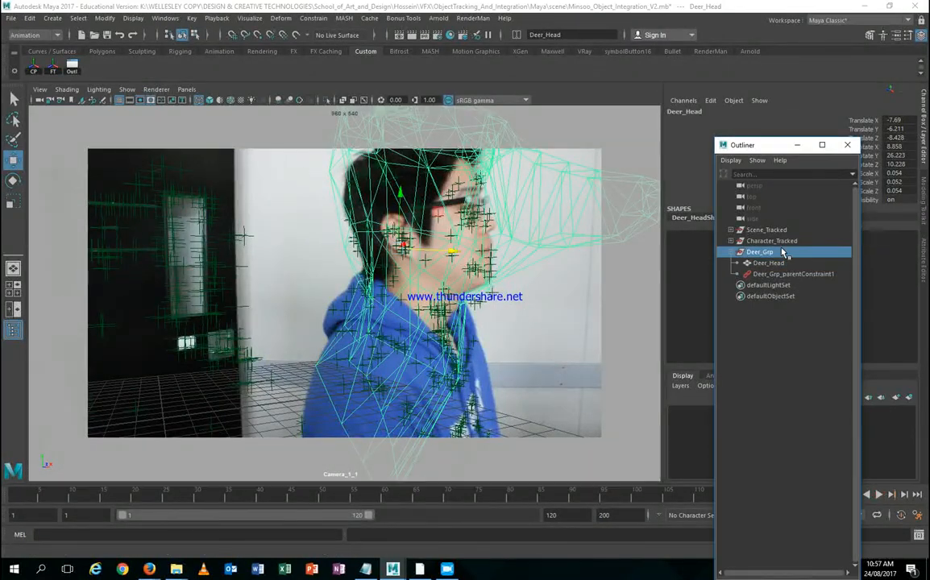
click(767, 263)
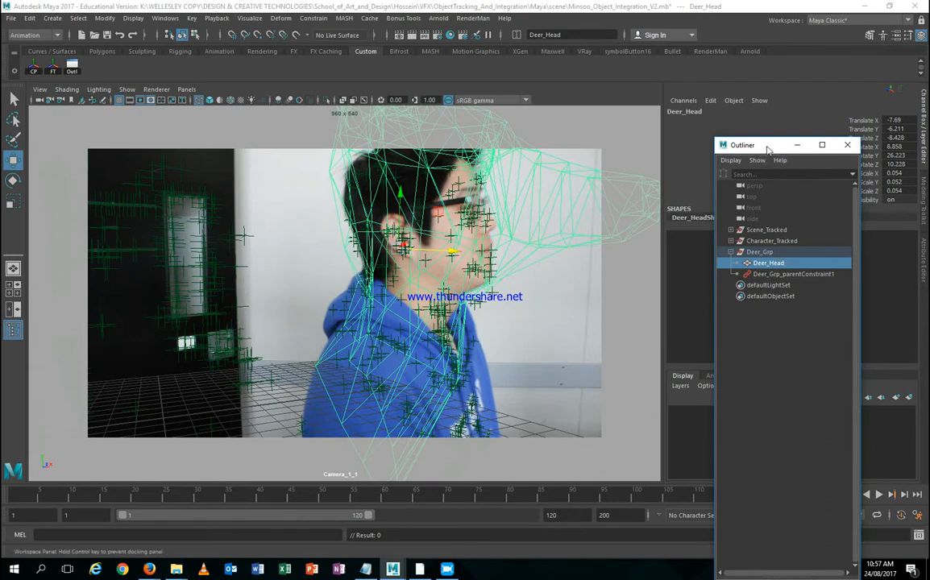
drag(767, 146, 561, 173)
Step: Undo the vertex edits back past the parent constraint, redo the constraint, and scrub frames 1–120
key(ctrl+z)
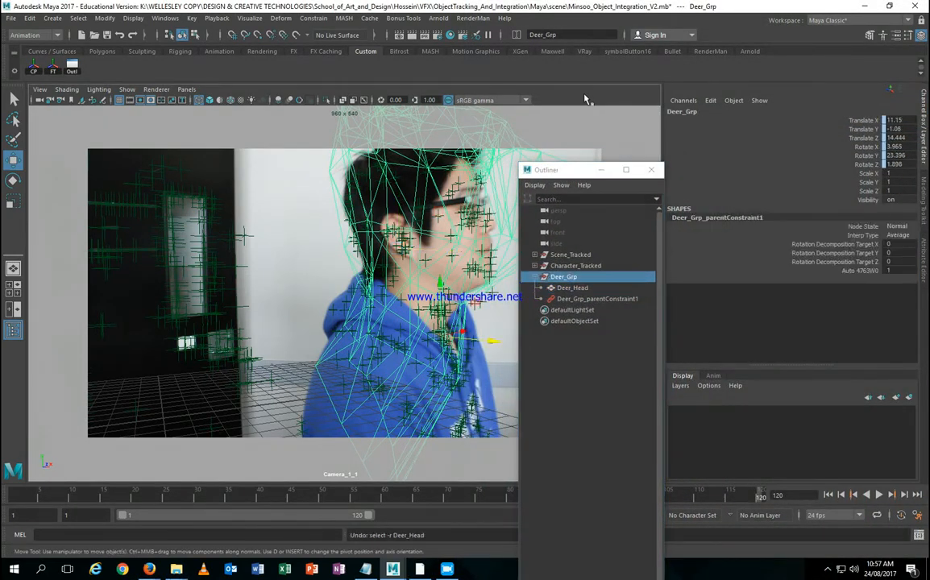
key(ctrl+z)
key(ctrl+z)
key(ctrl+z)
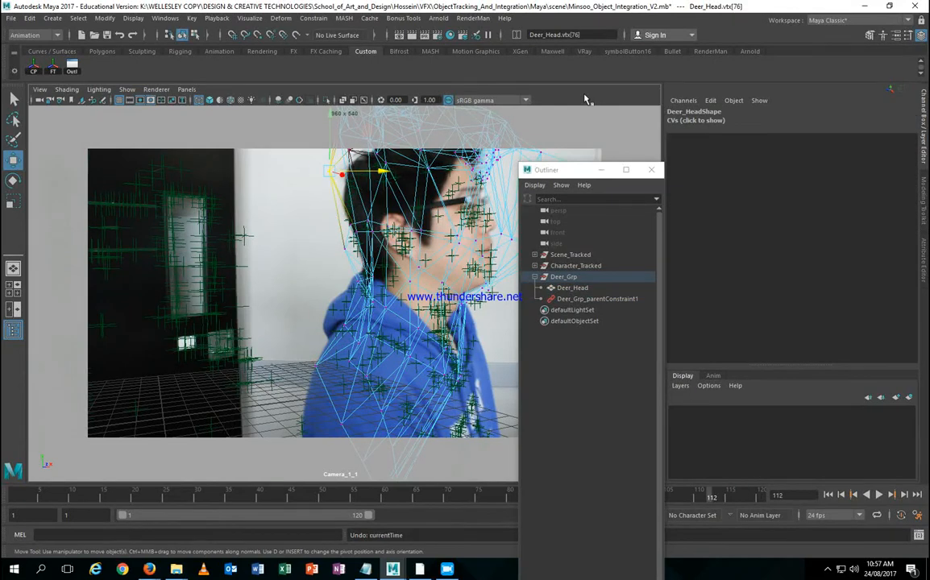
key(ctrl+z)
key(ctrl+z)
key(ctrl+z)
key(ctrl+z)
key(ctrl+z)
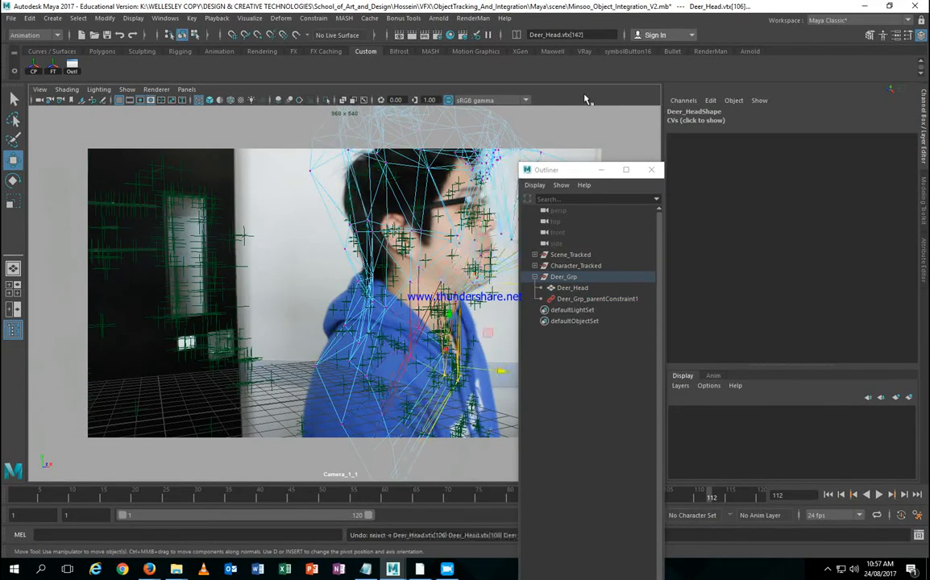
key(ctrl+z)
key(ctrl+z)
key(ctrl+z)
key(ctrl+z)
key(ctrl+z)
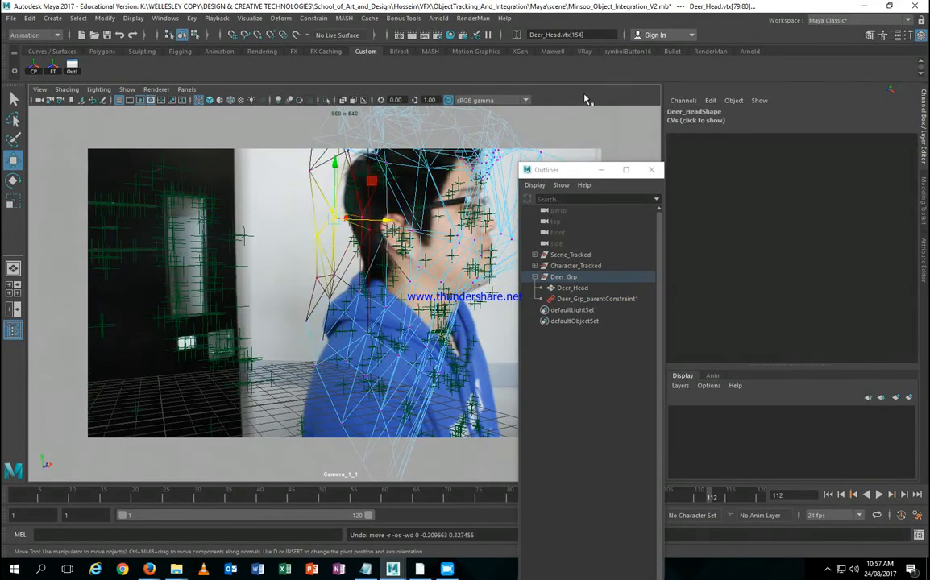
key(ctrl+z)
key(ctrl+z)
key(ctrl+z)
key(ctrl+z)
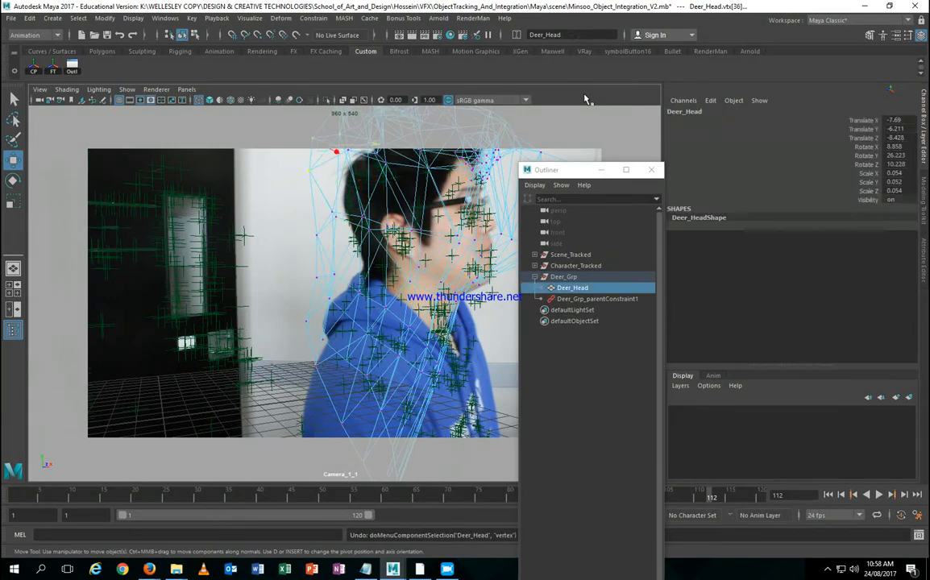
key(ctrl+z)
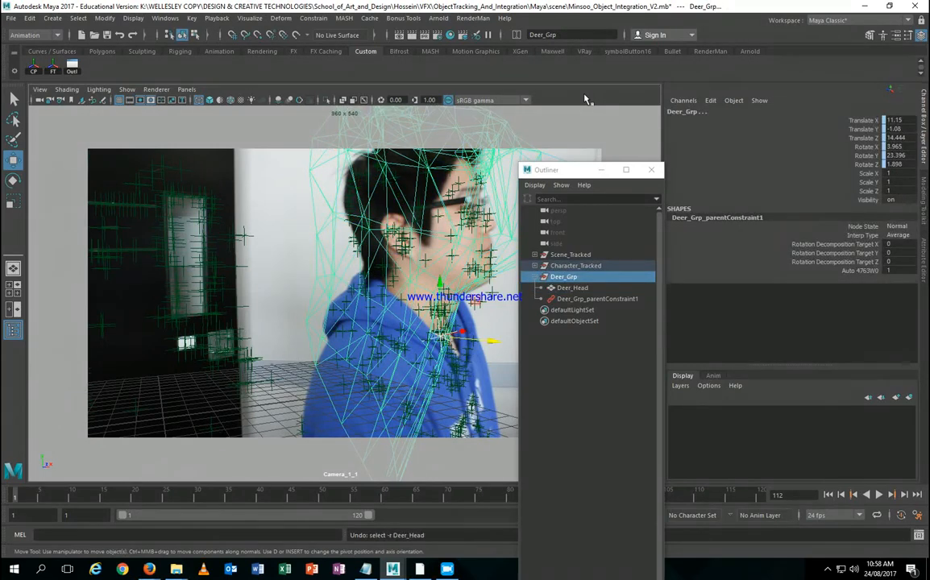
key(ctrl+z)
key(ctrl+z)
key(ctrl+z)
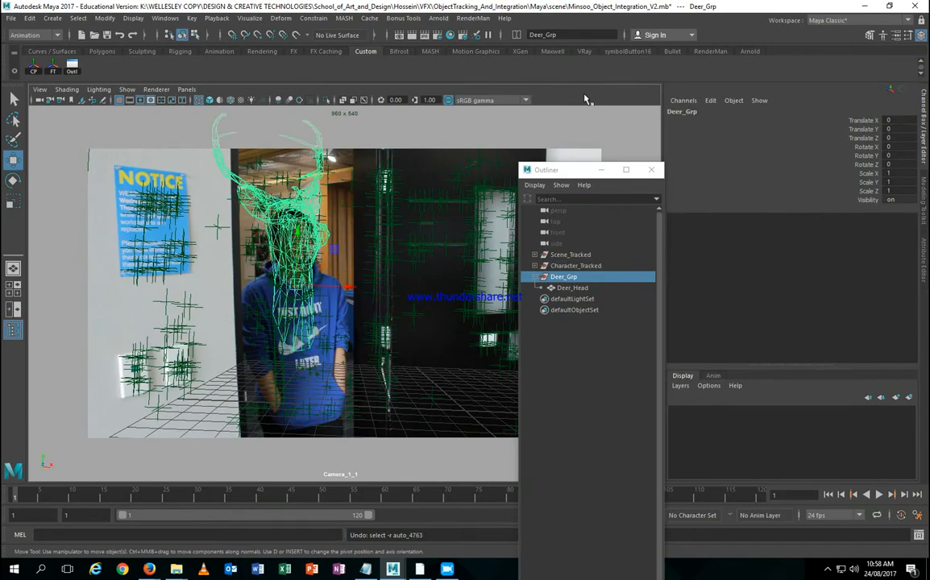
key(shift+z)
key(shift+z)
key(shift+z)
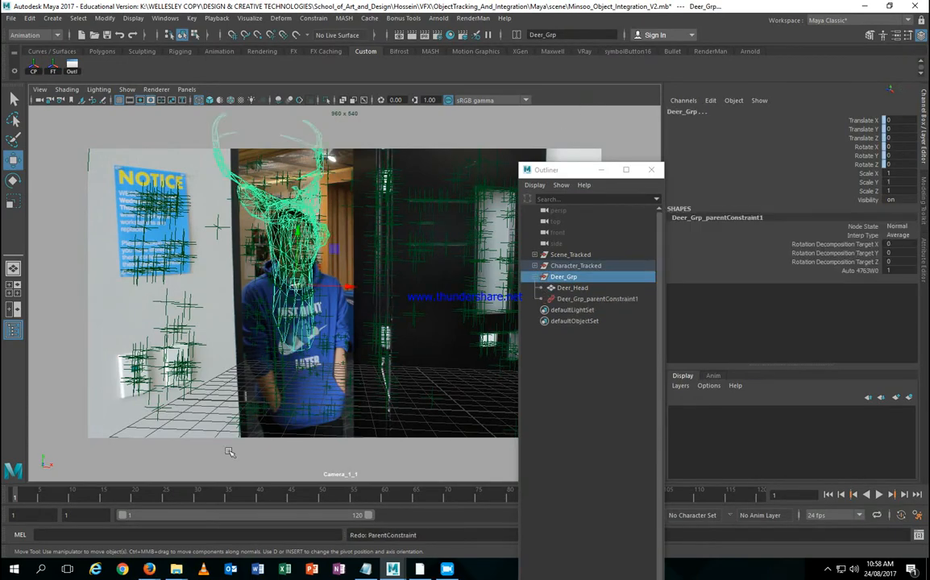
drag(8, 499, 762, 503)
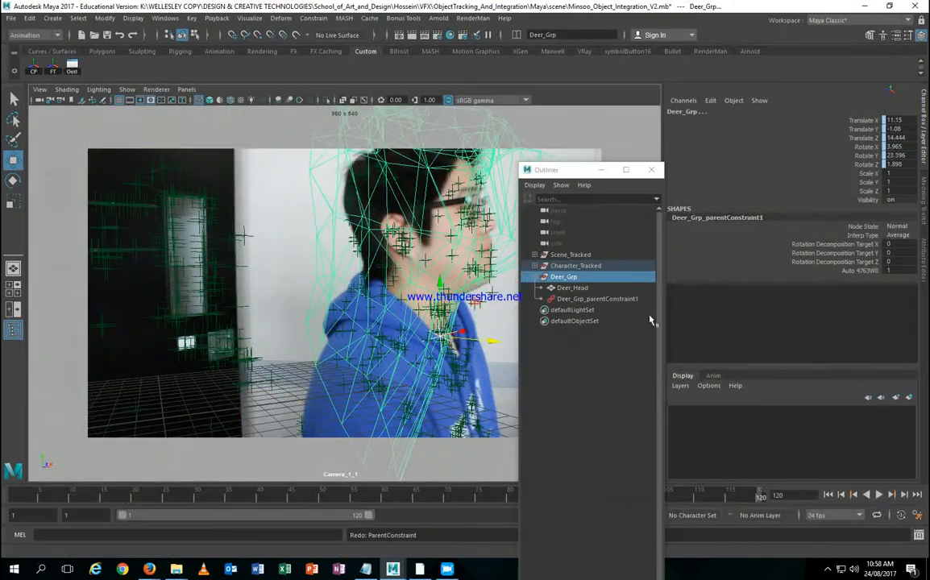
drag(576, 179, 720, 176)
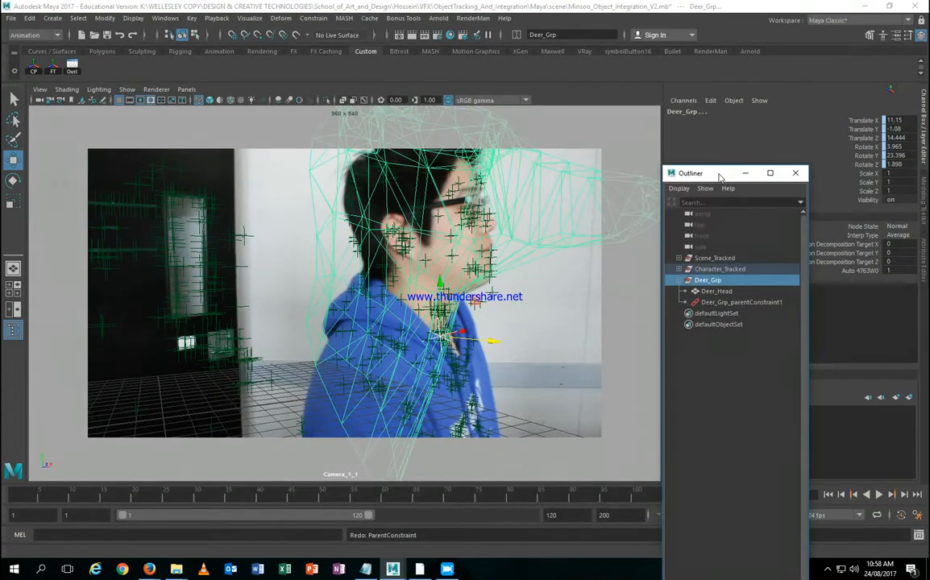
Step: Marquee-select the back-of-head vertices on Deer_Head and soft-select push them right and down
click(716, 291)
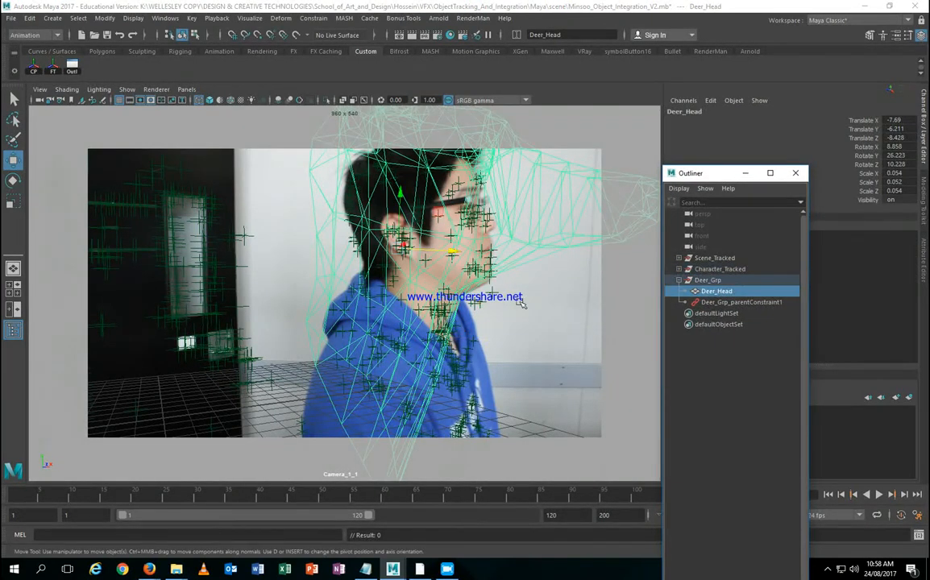
right_drag(299, 251, 242, 235)
drag(288, 261, 402, 291)
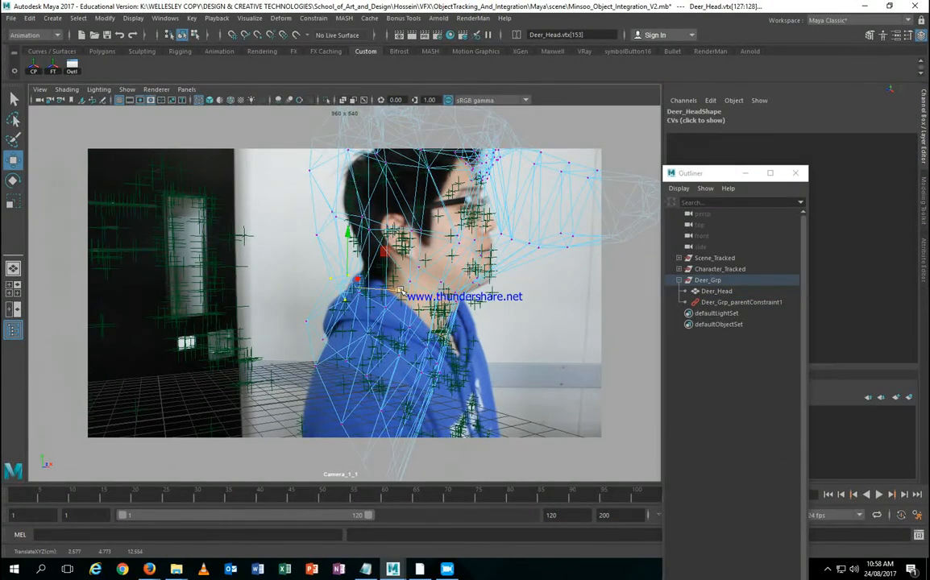
key(ctrl+z)
key(b)
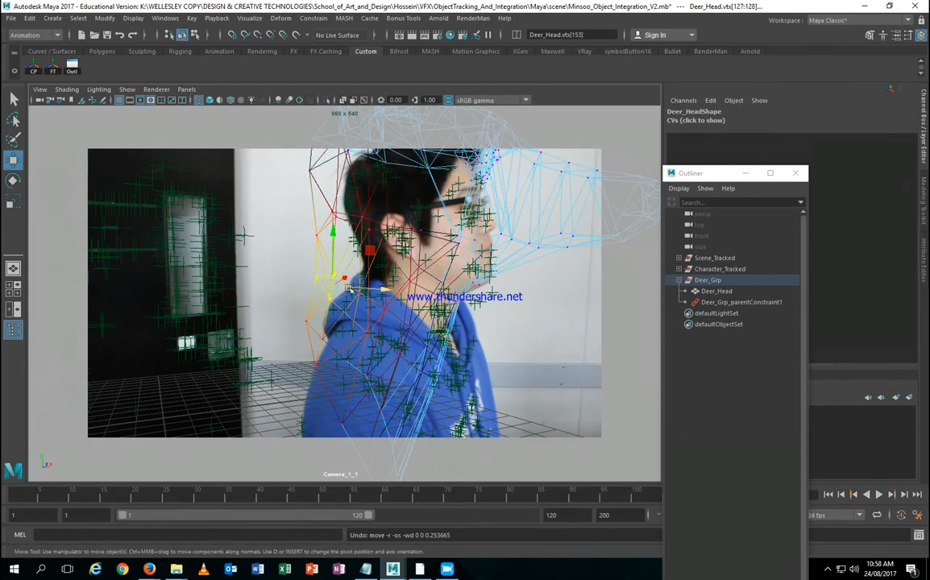
drag(376, 256, 410, 272)
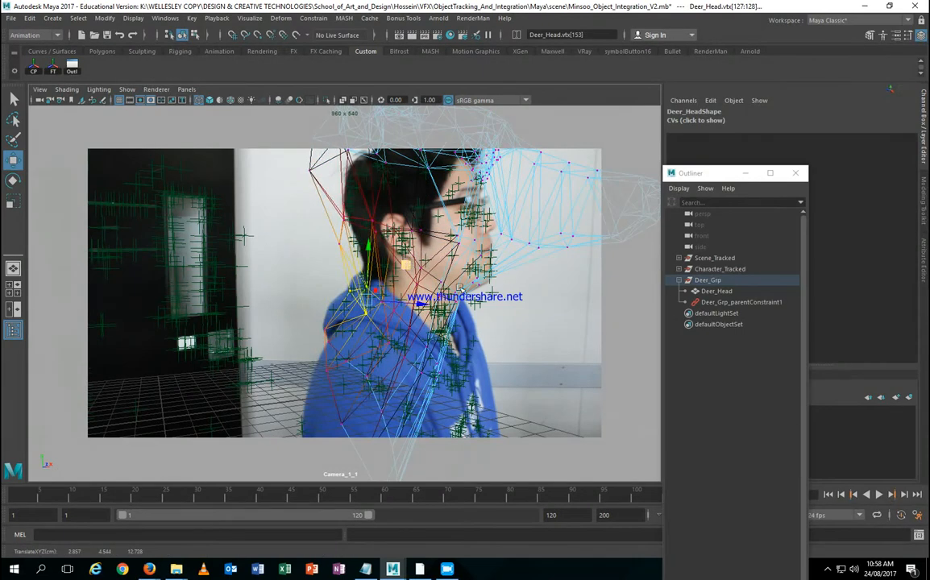
drag(721, 181, 812, 187)
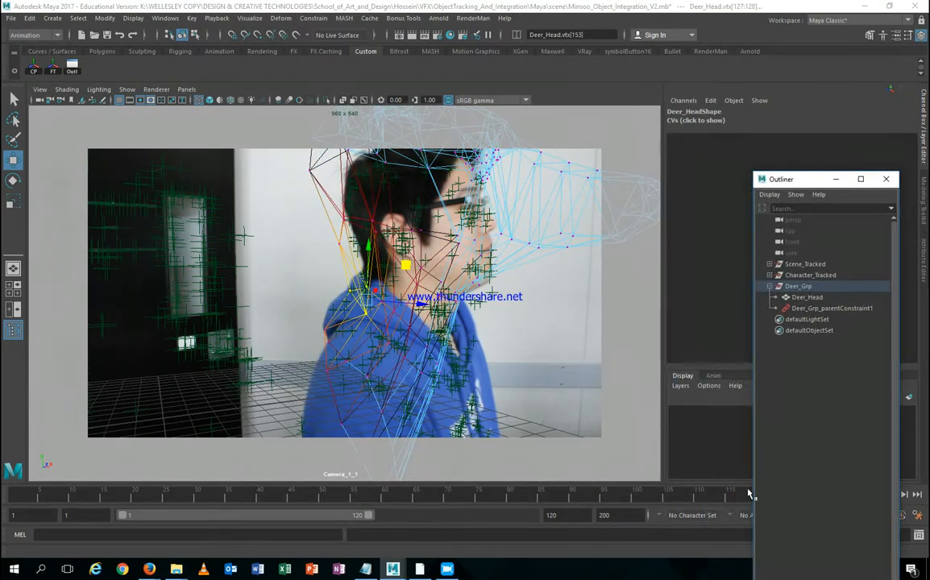
Step: Undo the trial reshape back to object mode, minimise the Outliner, return to frame 1, and deselect all
click(636, 500)
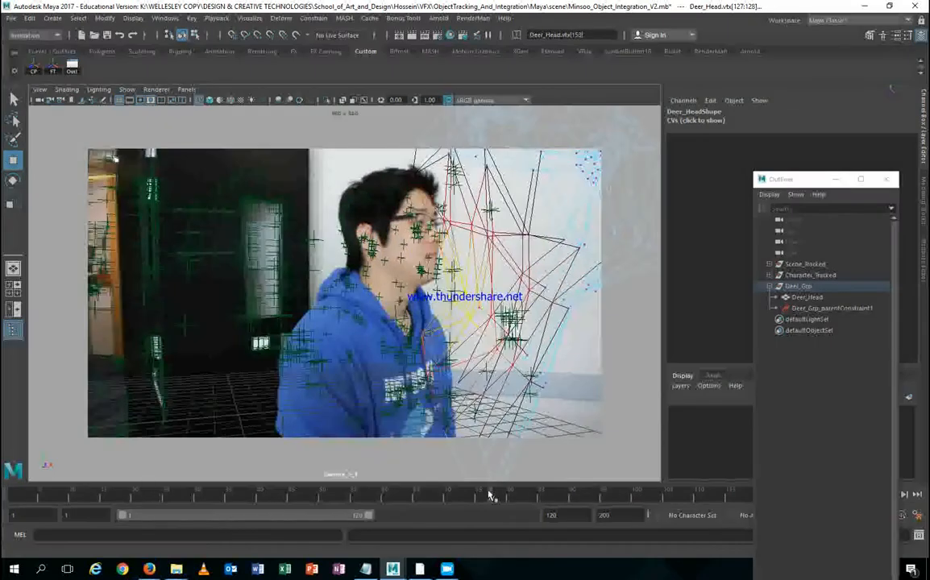
key(ctrl+z)
key(ctrl+z)
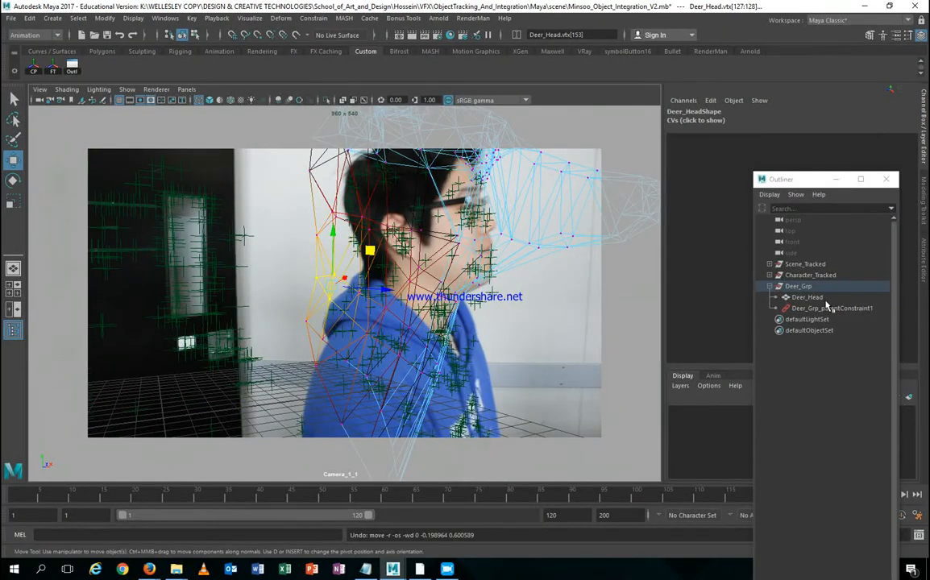
right_click(572, 221)
key(ctrl+z)
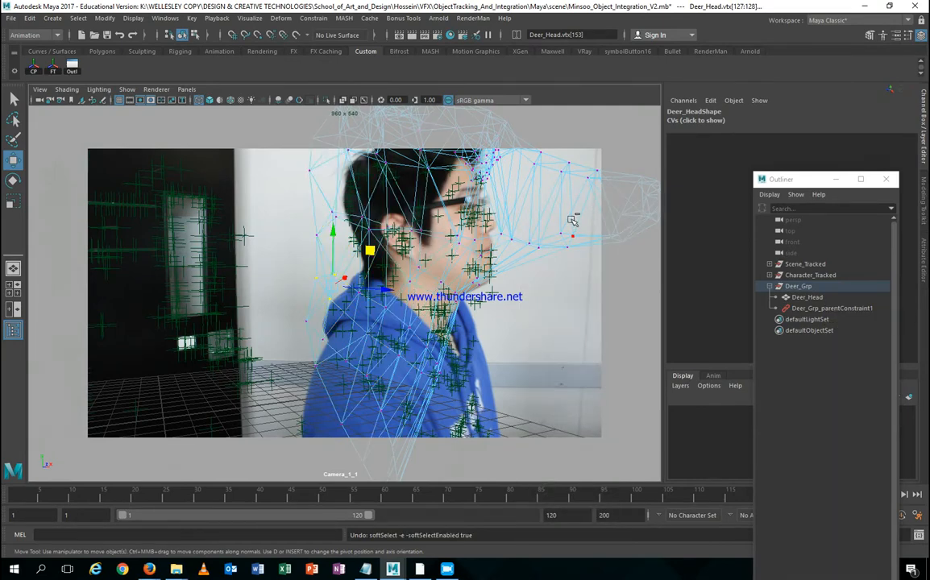
key(ctrl+z)
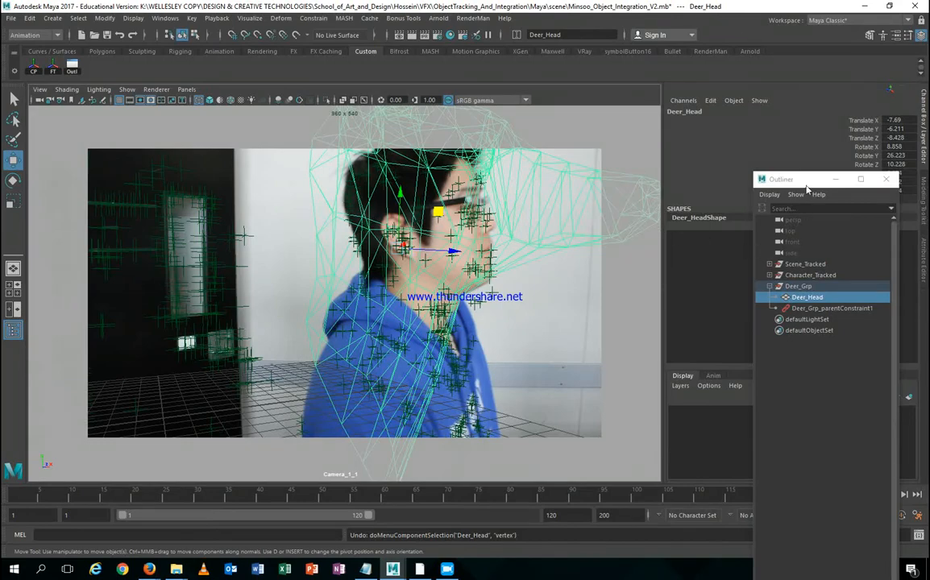
drag(808, 187, 676, 173)
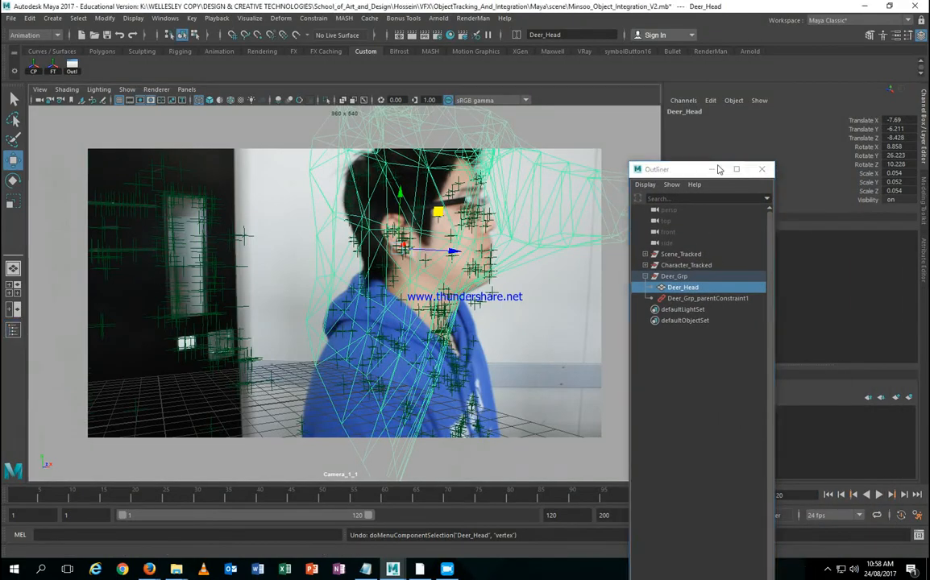
click(711, 169)
drag(789, 486, 761, 493)
key(ctrl+z)
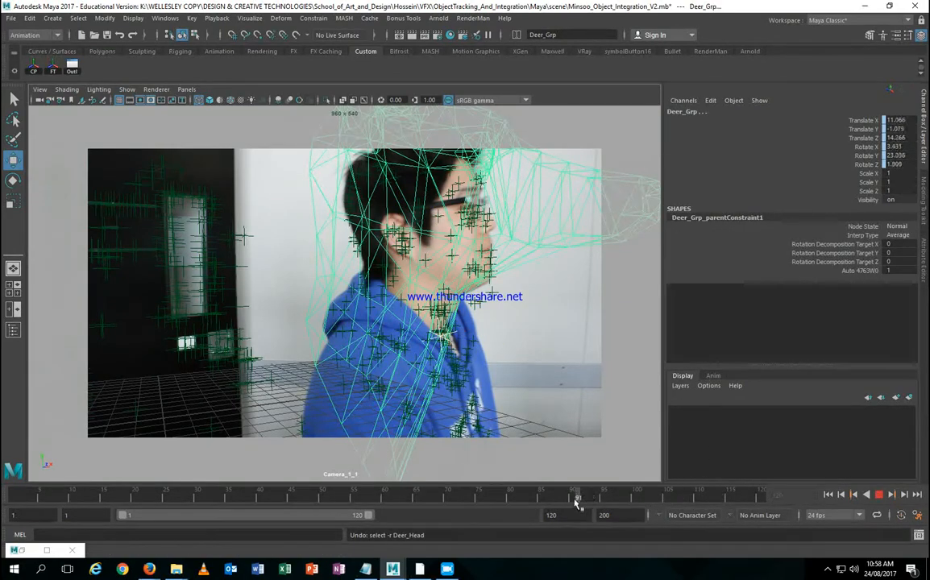
drag(577, 497, 14, 493)
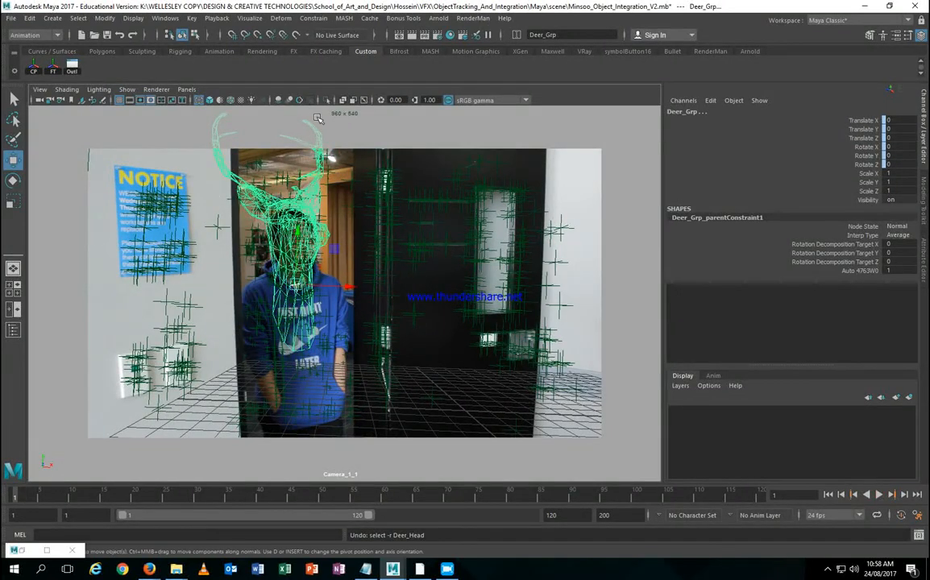
click(318, 118)
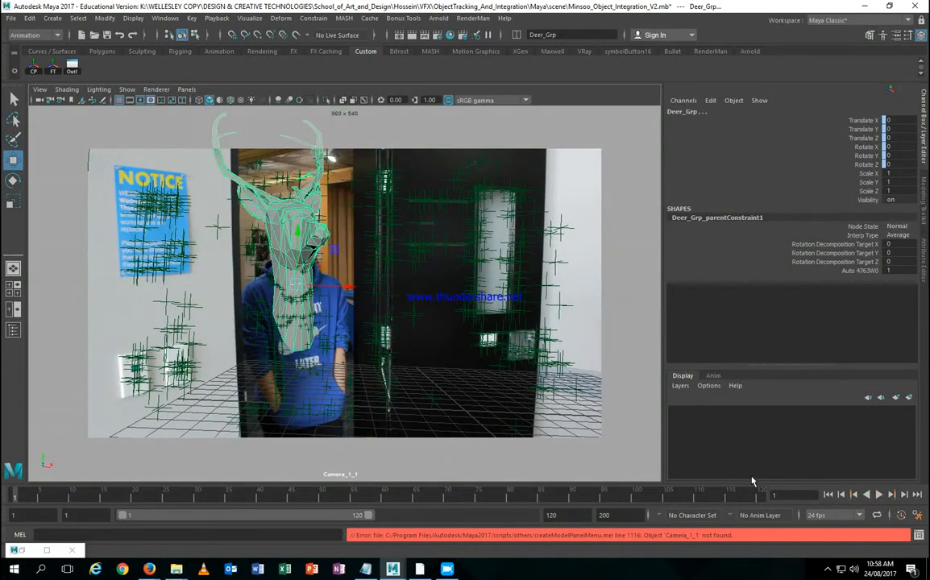
Step: Playblast in qt format with MPEG-4 Video encoding, saving to playblast.mov in the movies folder
right_click(522, 493)
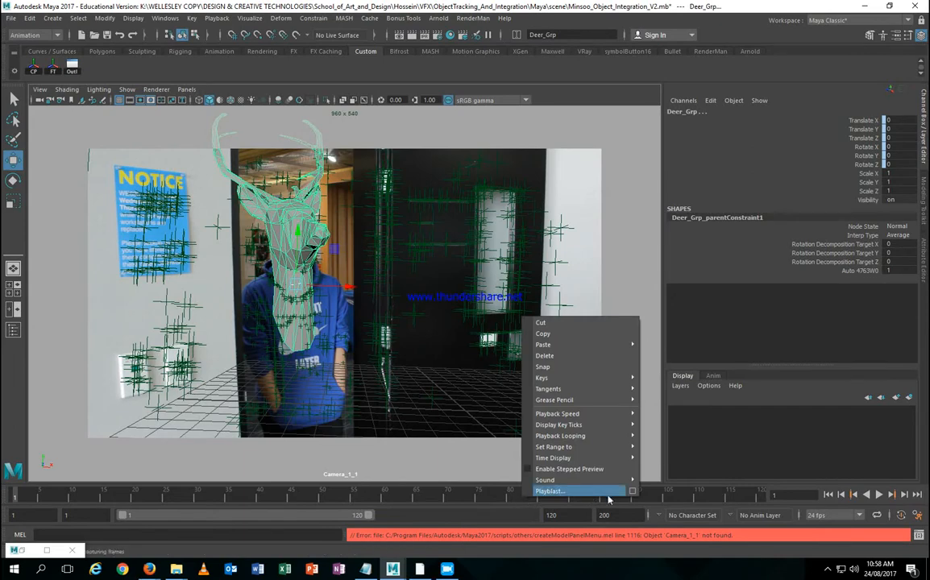
click(633, 491)
click(437, 261)
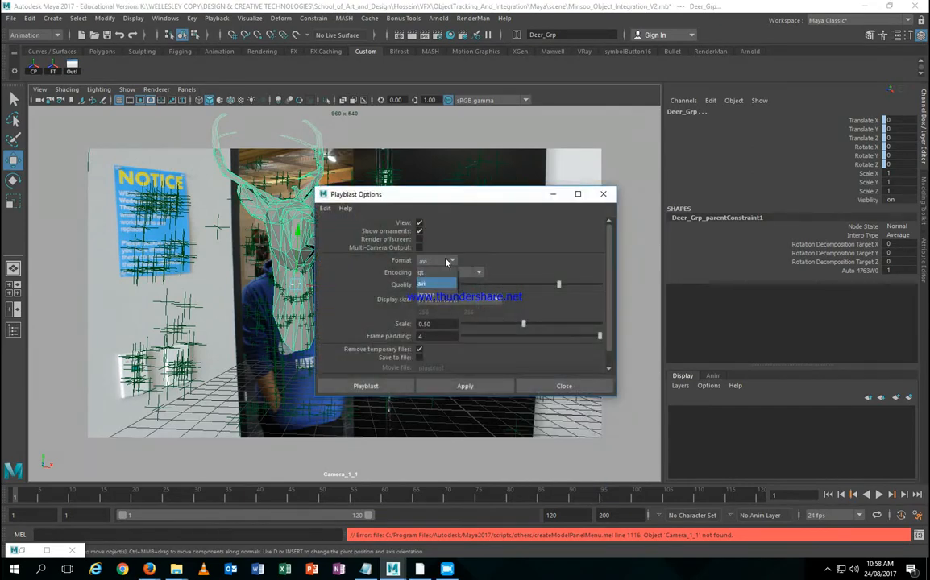
click(407, 266)
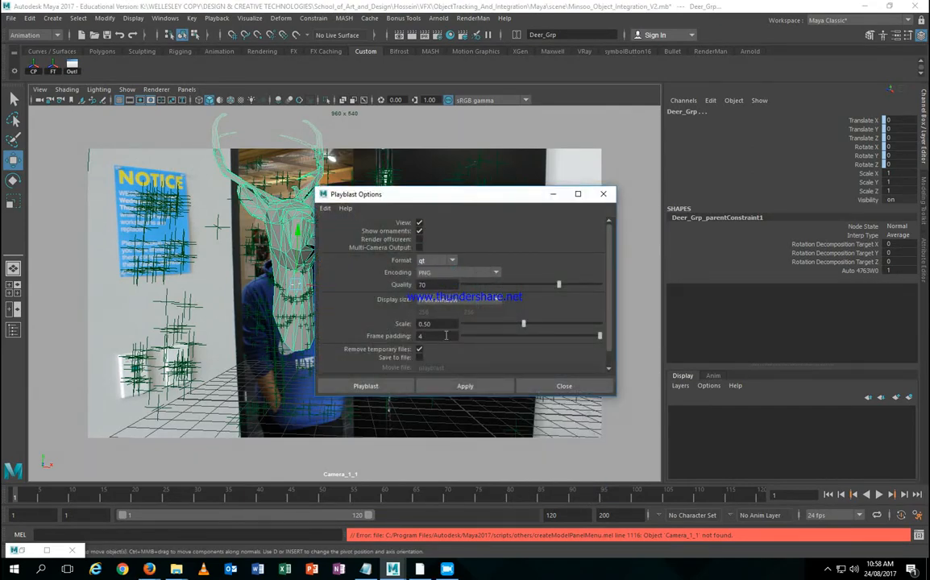
click(457, 272)
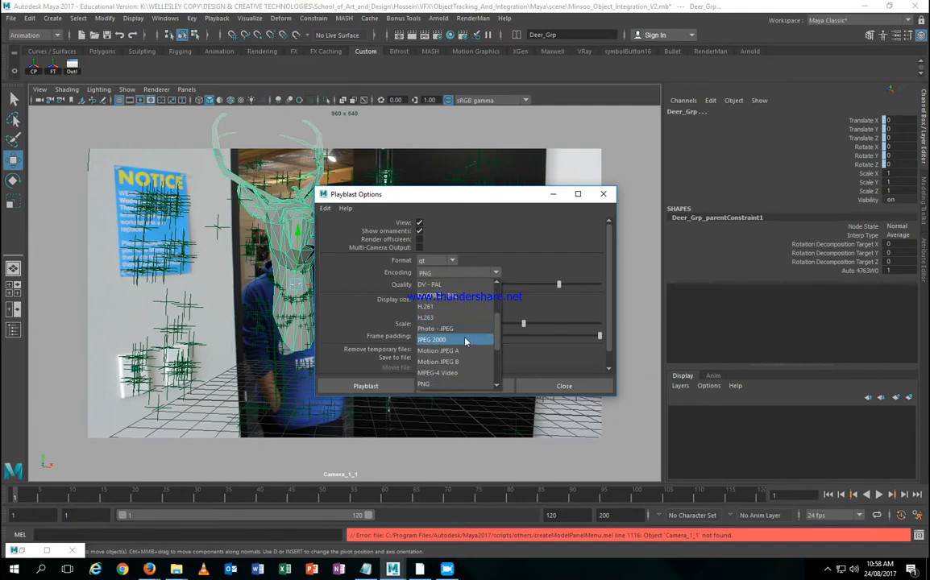
click(467, 374)
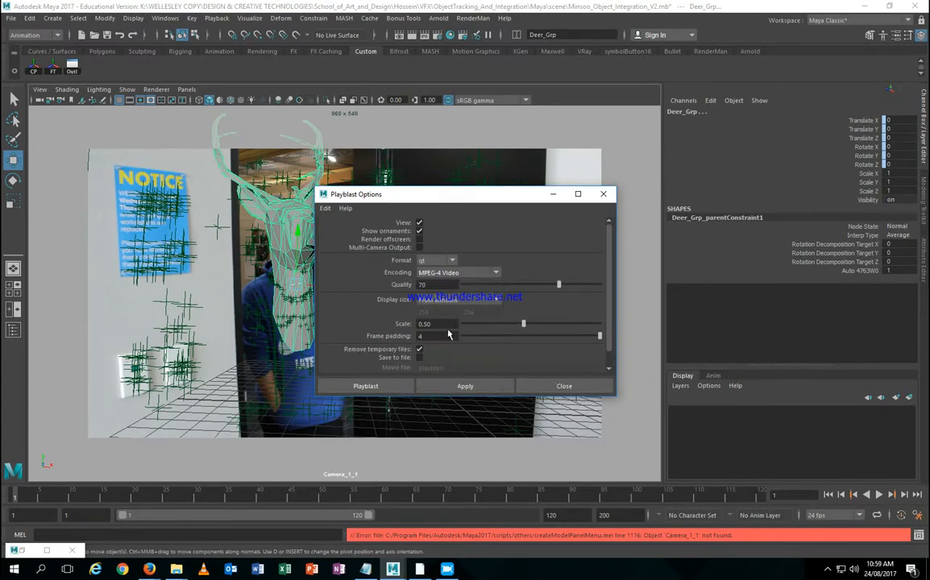
scroll(449, 336, down, 1)
click(419, 341)
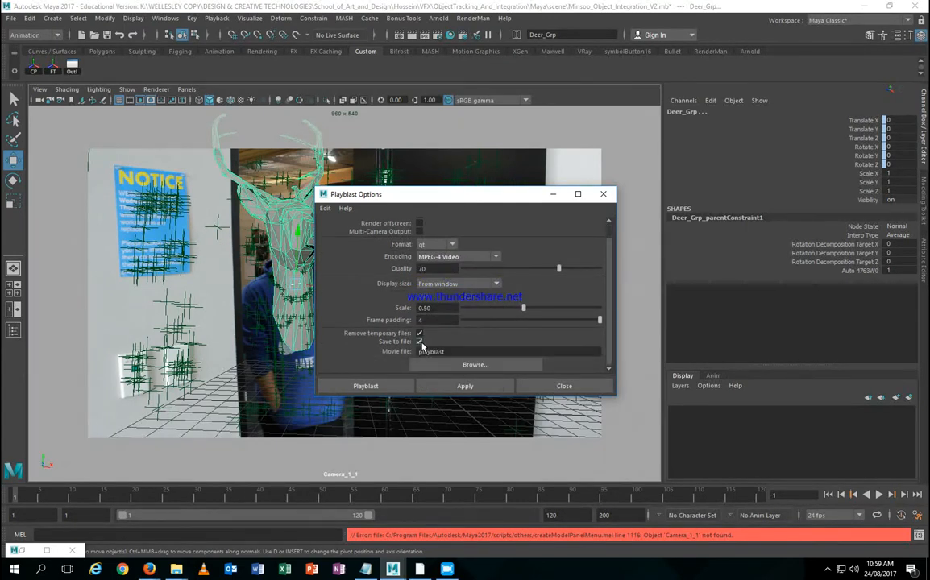
click(397, 387)
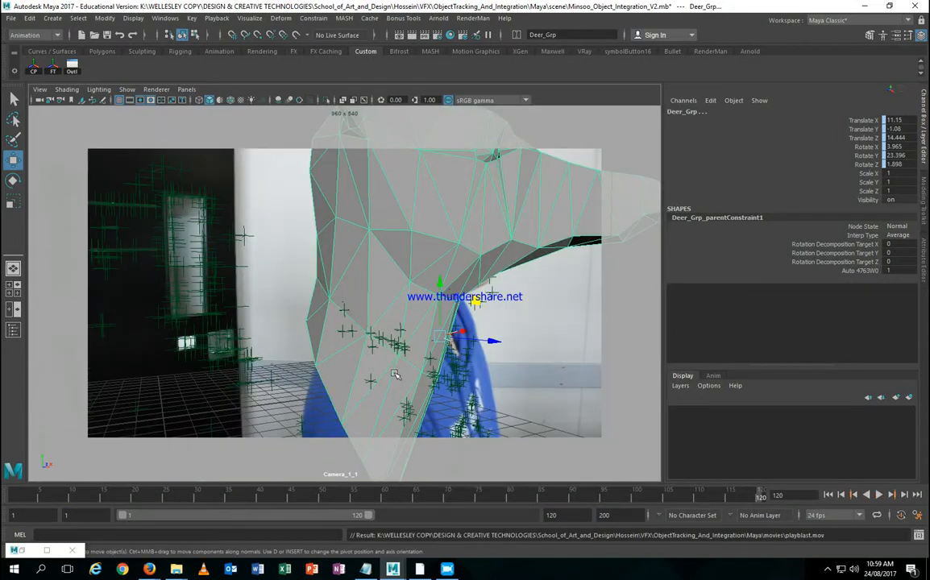
mouse_move(176, 568)
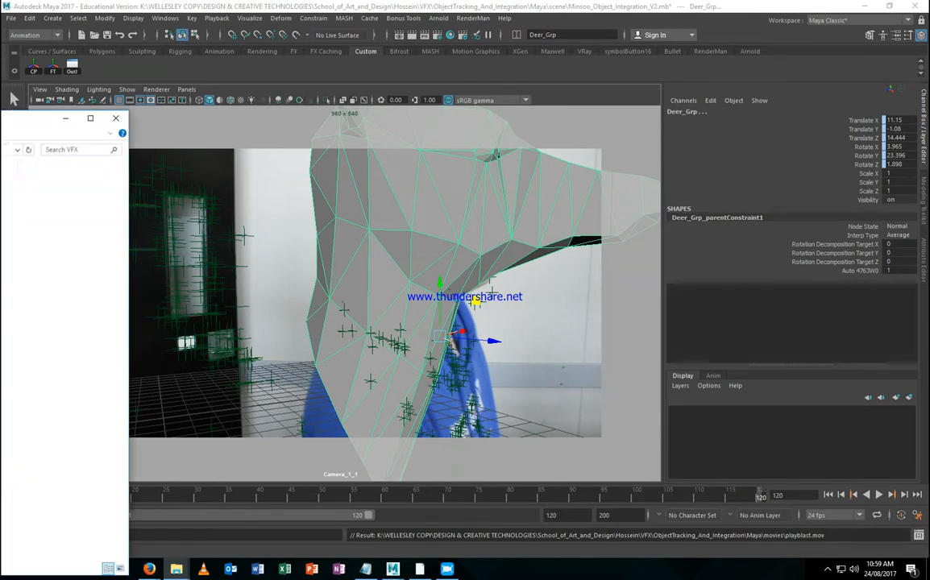
Step: Browse to ObjectTracking_And_Integration > Maya > movies and play playblast.mov
drag(162, 134, 57, 199)
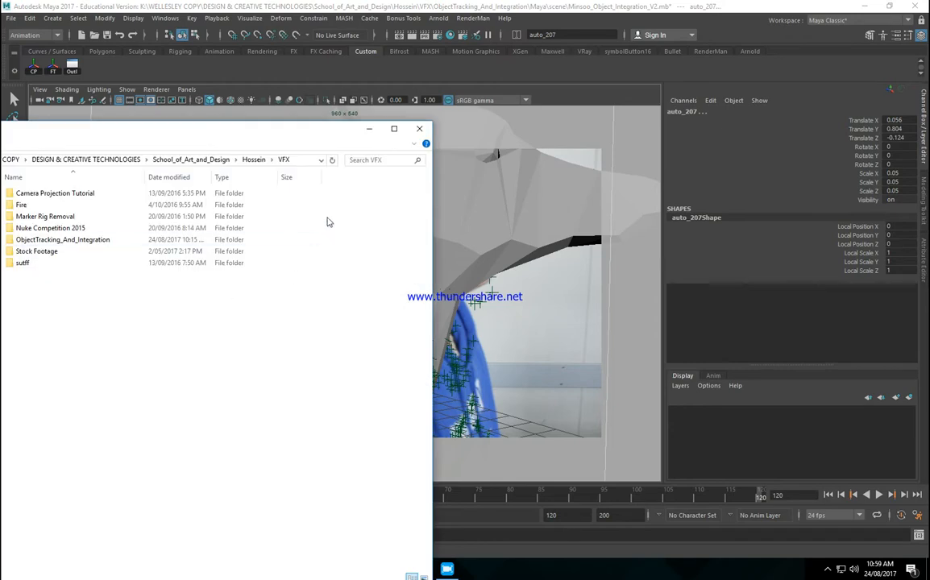
double_click(331, 223)
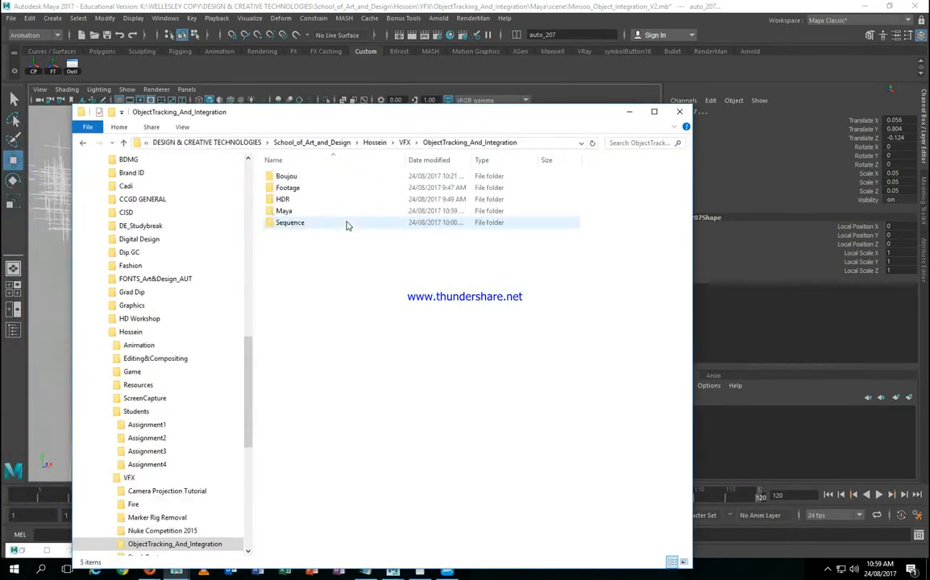
double_click(296, 211)
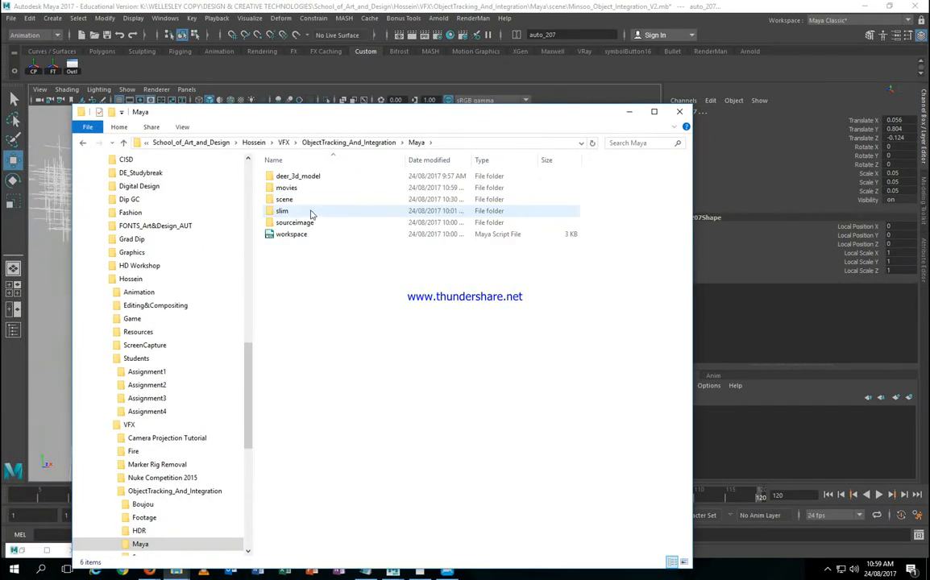
double_click(307, 188)
click(306, 182)
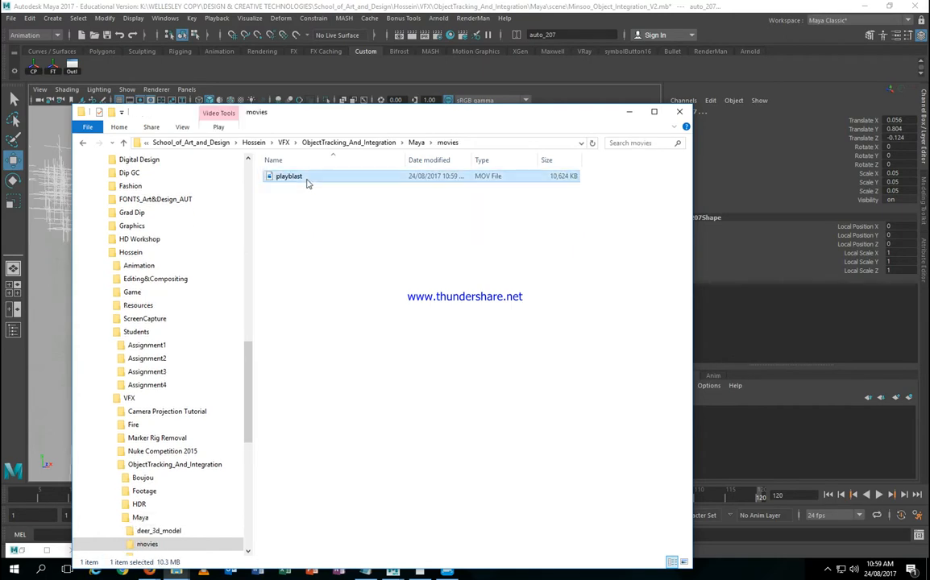
double_click(306, 182)
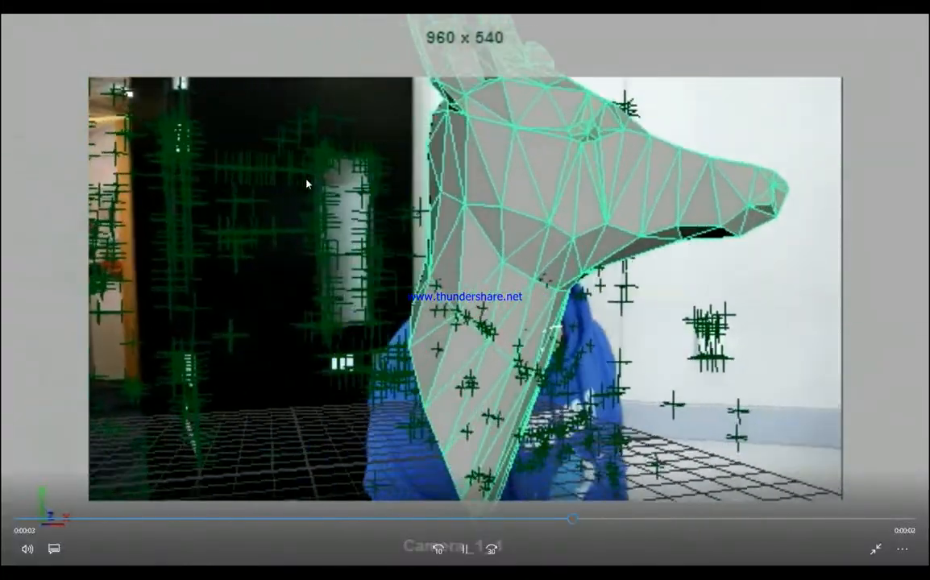
Step: Exit full screen, replay the playblast, seek back to earlier frames, then close the player for Maya
key(Escape)
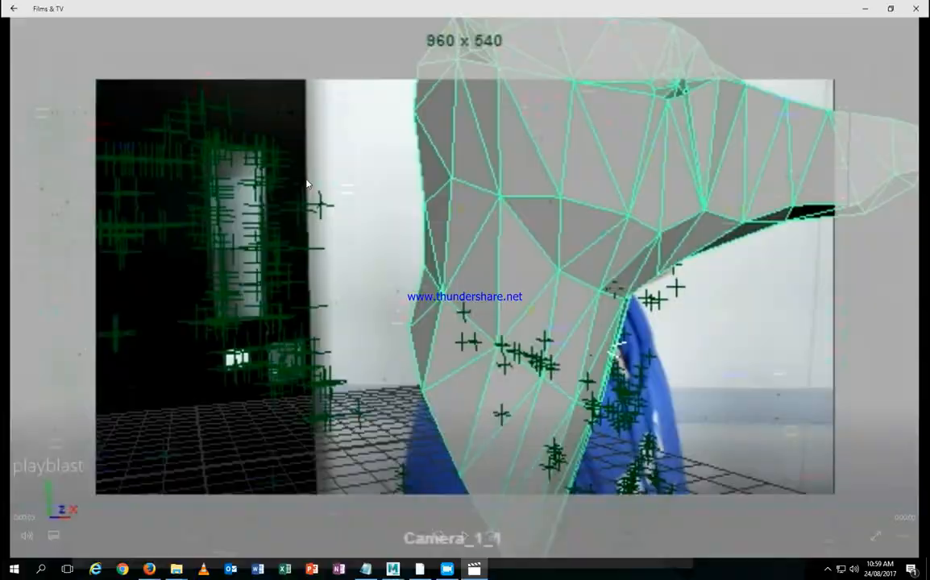
click(461, 535)
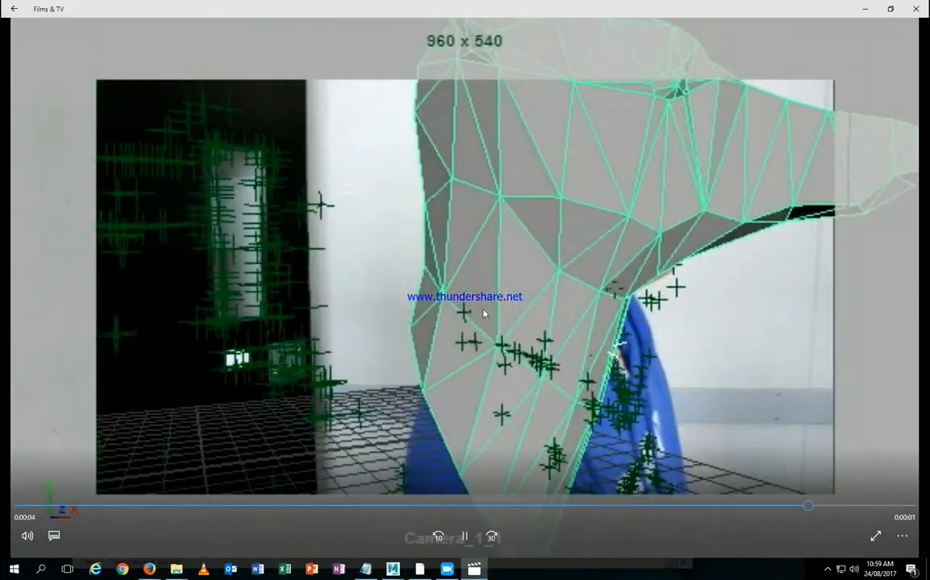
click(643, 507)
drag(641, 508, 872, 500)
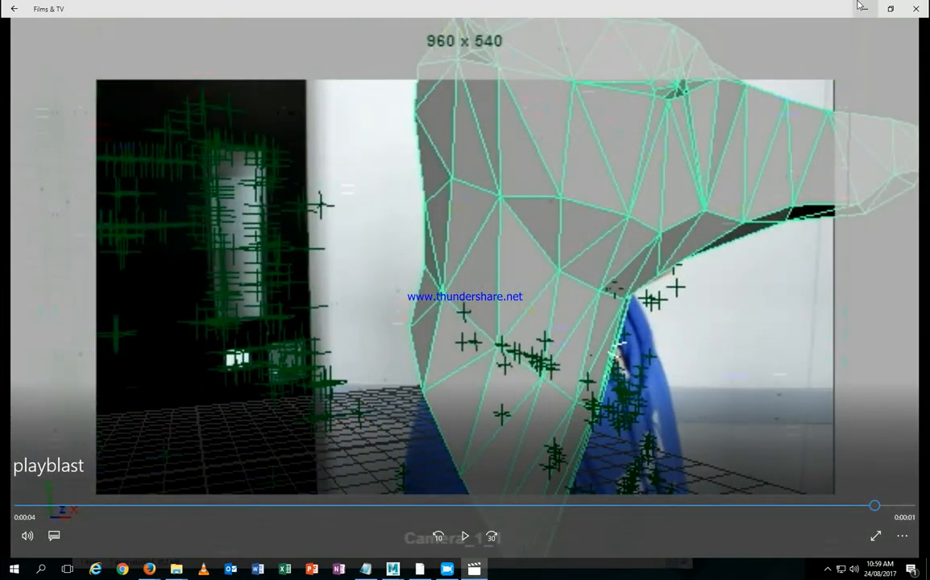
click(915, 10)
click(518, 66)
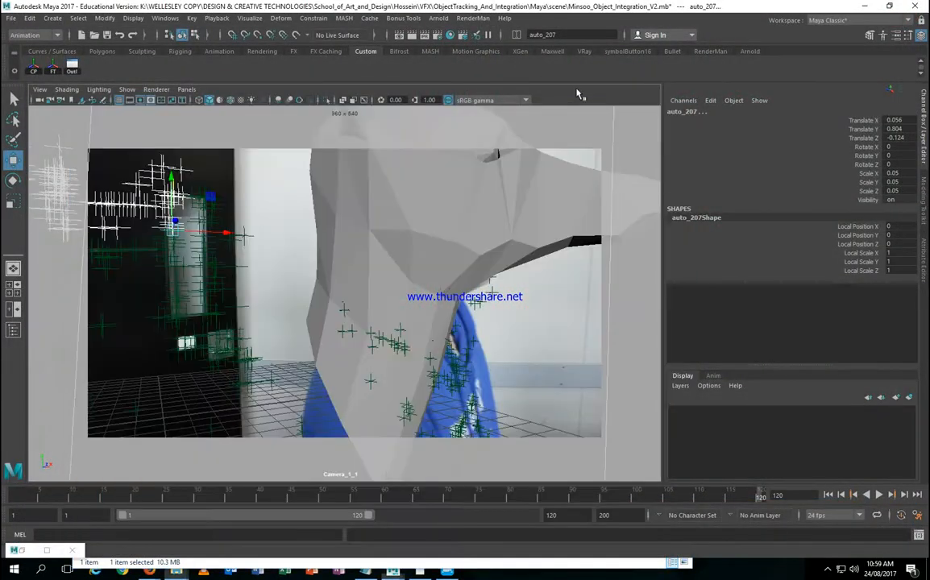
Step: Select Deer_Head, reopen the Outliner beside the camera view, and move to frame 76
click(507, 216)
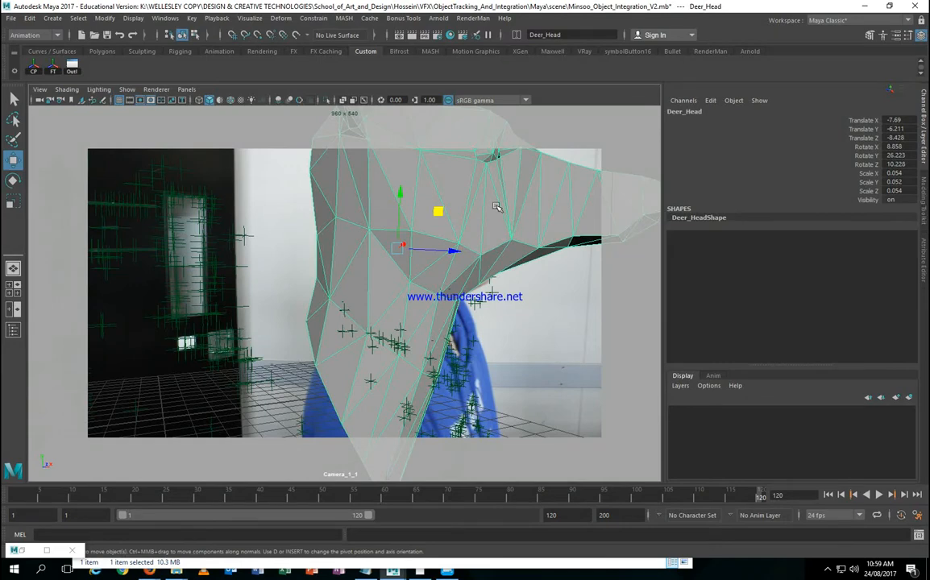
click(13, 329)
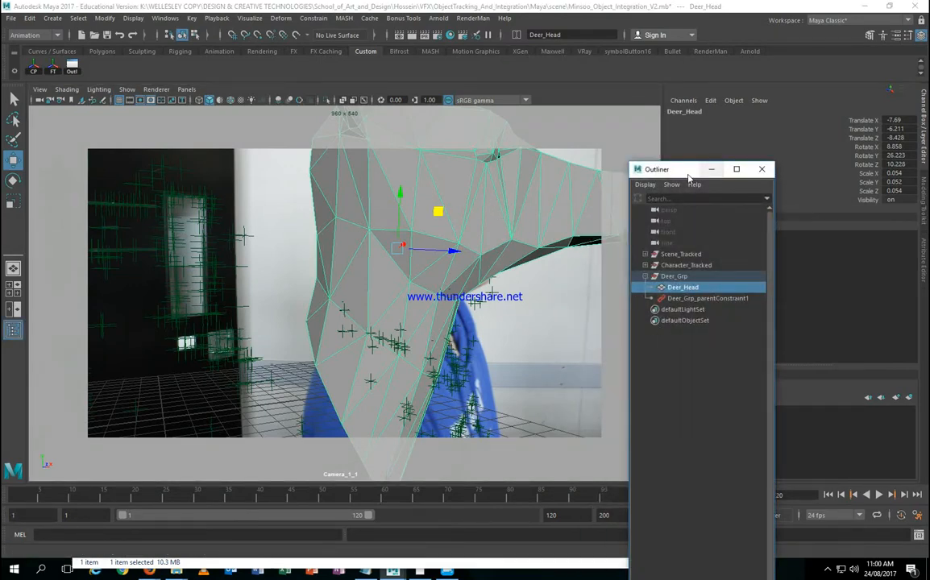
drag(675, 173, 261, 189)
drag(746, 495, 157, 474)
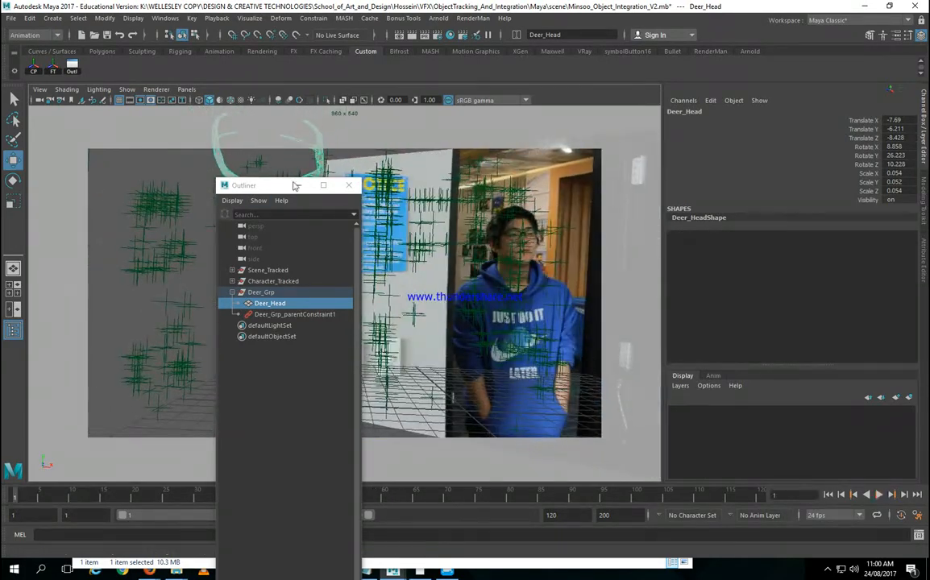
drag(241, 185, 826, 139)
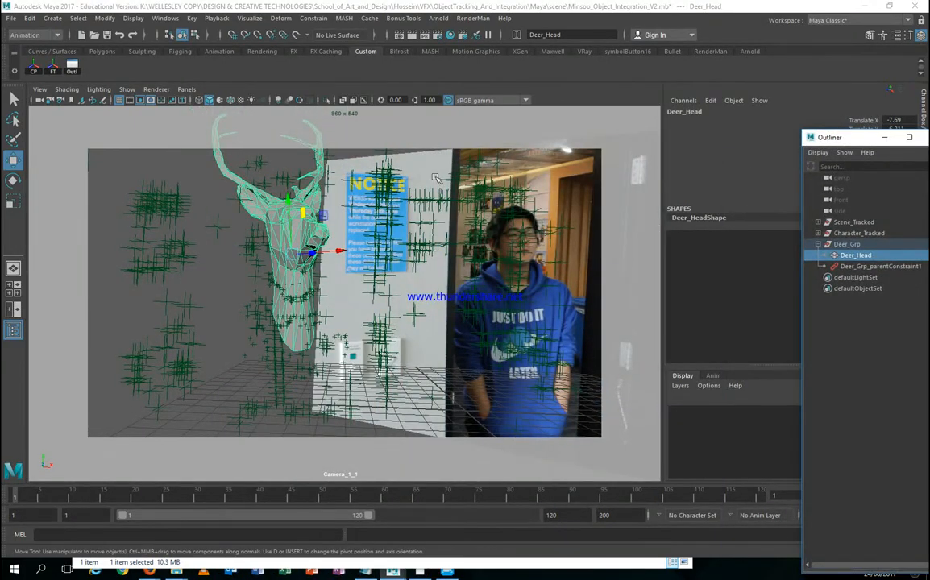
Step: Look through the Scene_Tracked|Camera_1_1 camera from the viewport's Panels menu
click(187, 89)
mouse_move(197, 100)
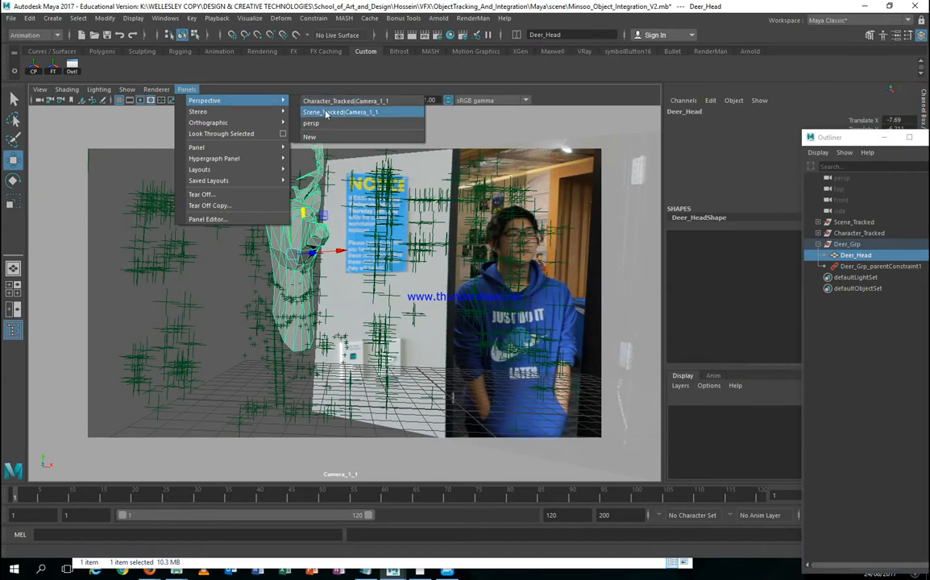
click(353, 116)
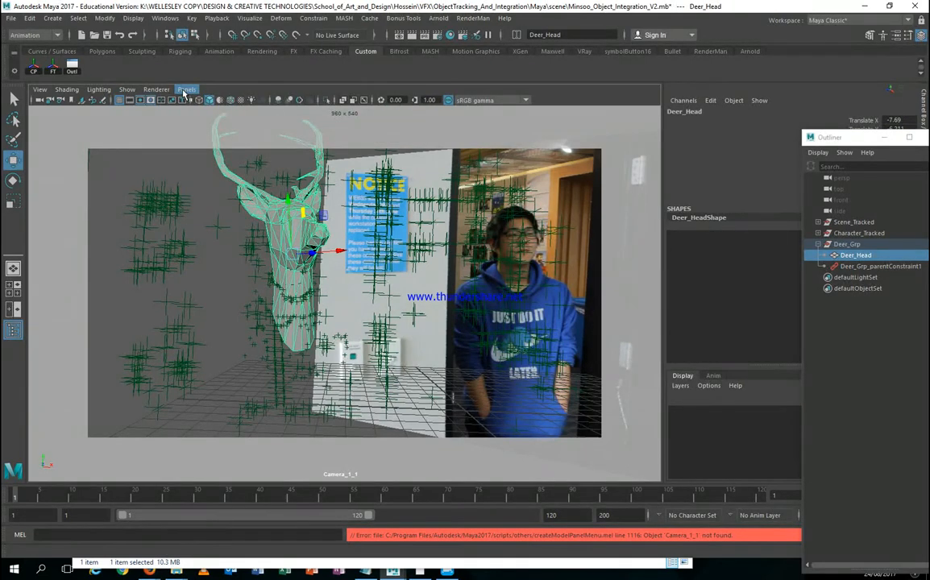
Step: Toggle the GeForce Experience overlay and drag the Outliner so the channel values show
key(alt+z)
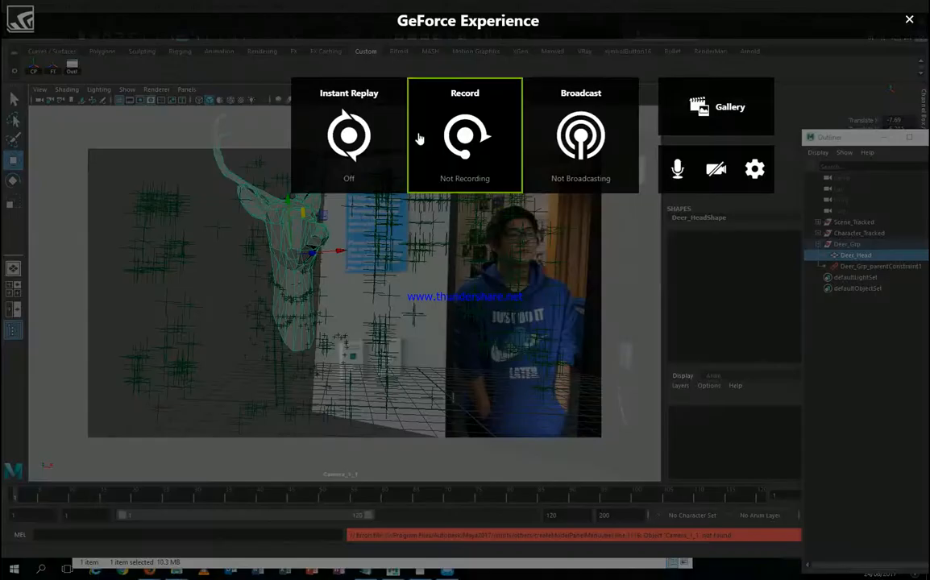
key(alt+z)
key(alt+z)
key(alt+z)
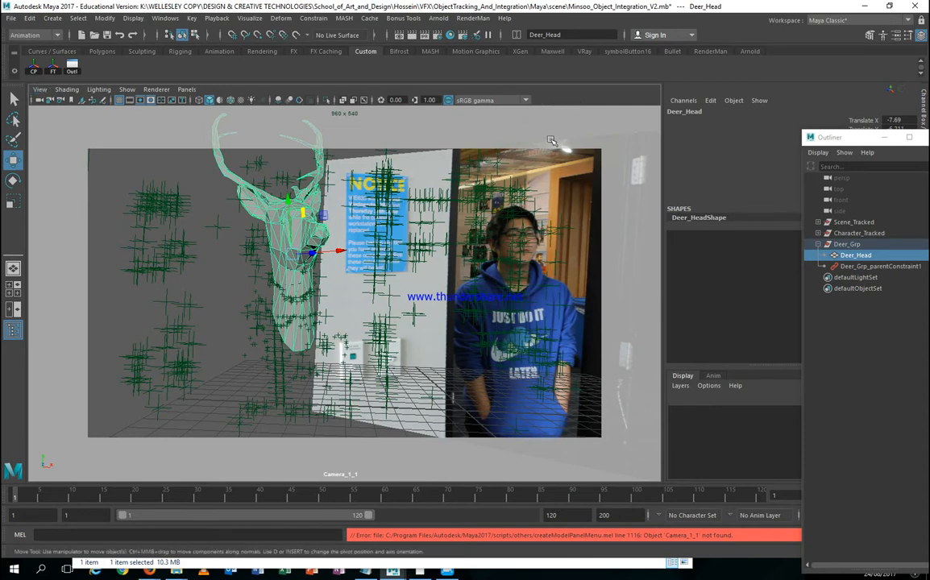
drag(846, 137, 604, 83)
Step: Reopen the GeForce Experience overlay, close it with its X, and dismiss it once more
click(827, 569)
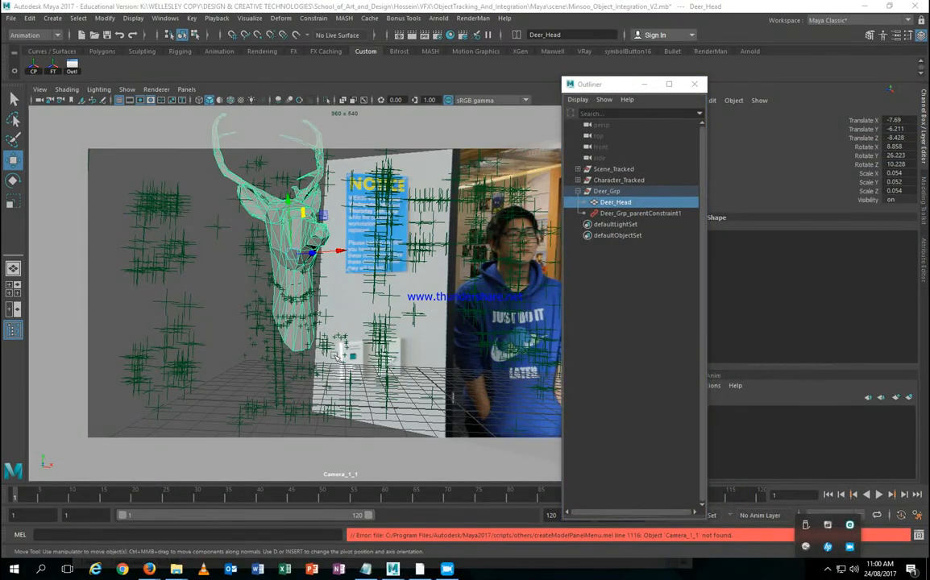
key(alt+z)
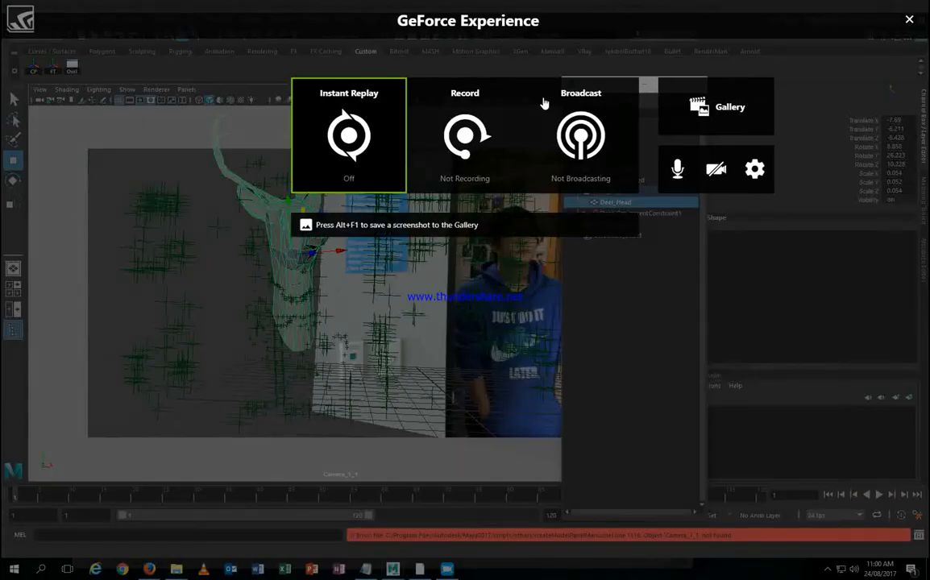
click(908, 20)
key(alt+z)
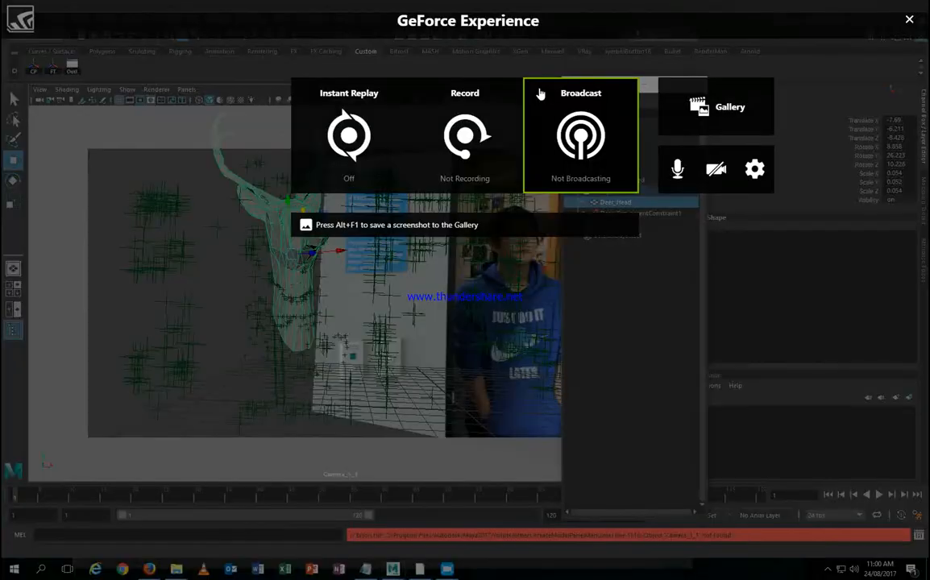
key(alt+z)
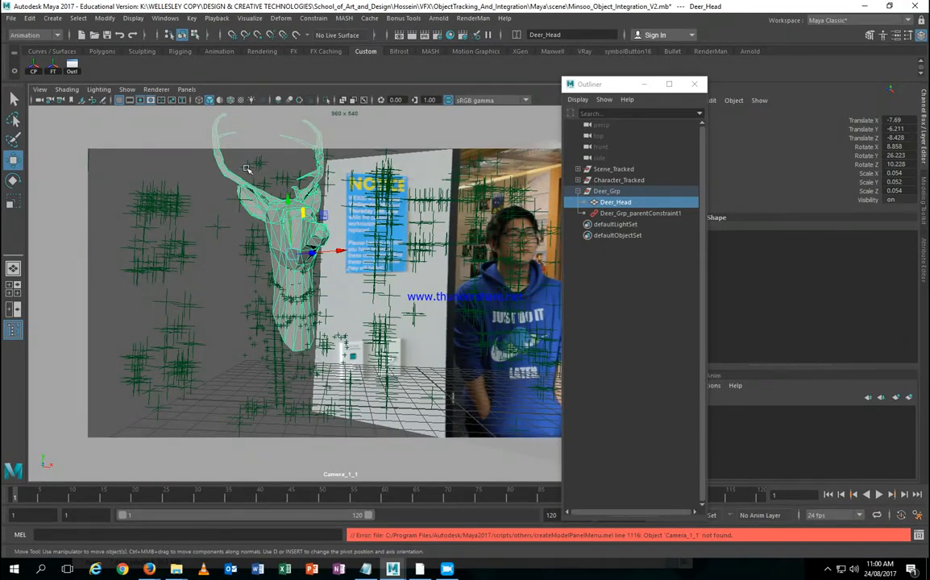
click(621, 179)
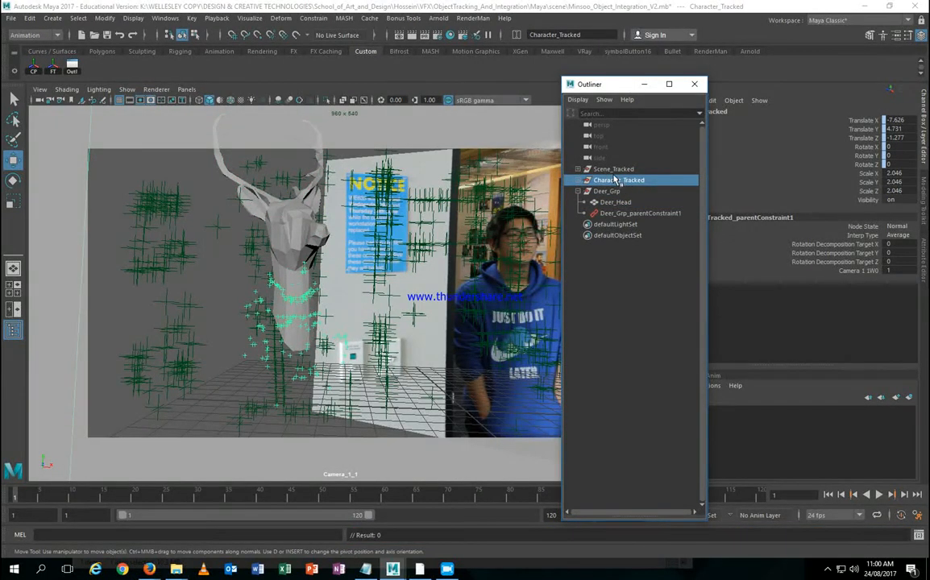
click(38, 89)
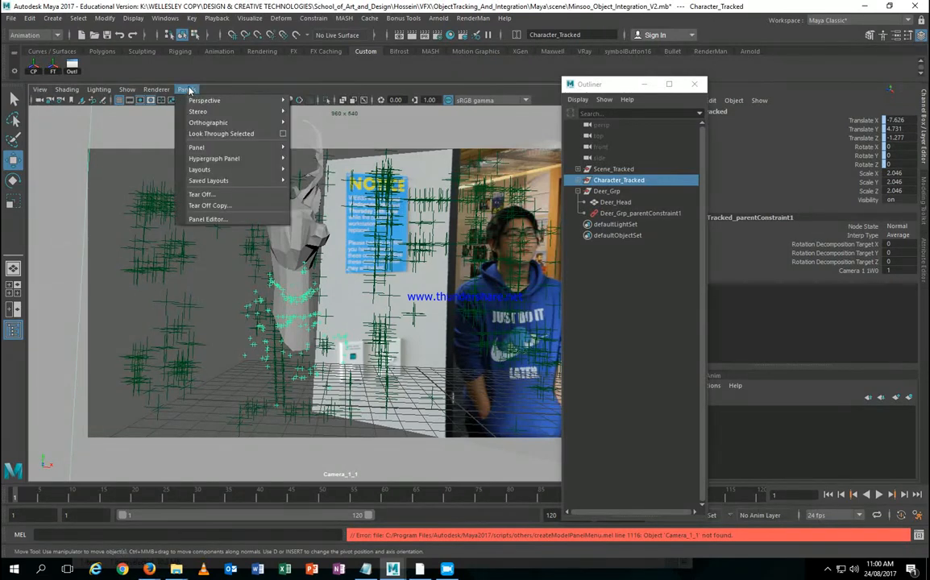
click(126, 89)
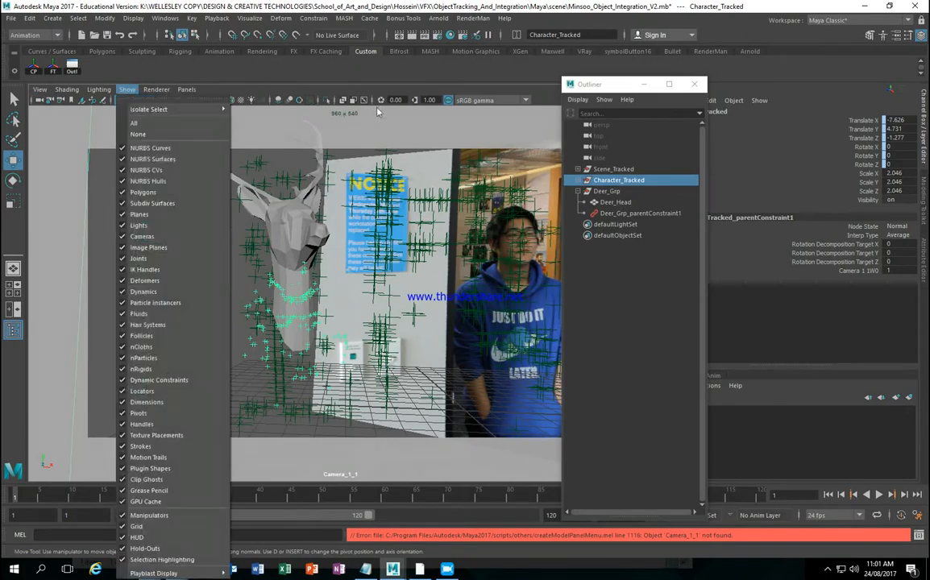
click(532, 89)
key(space)
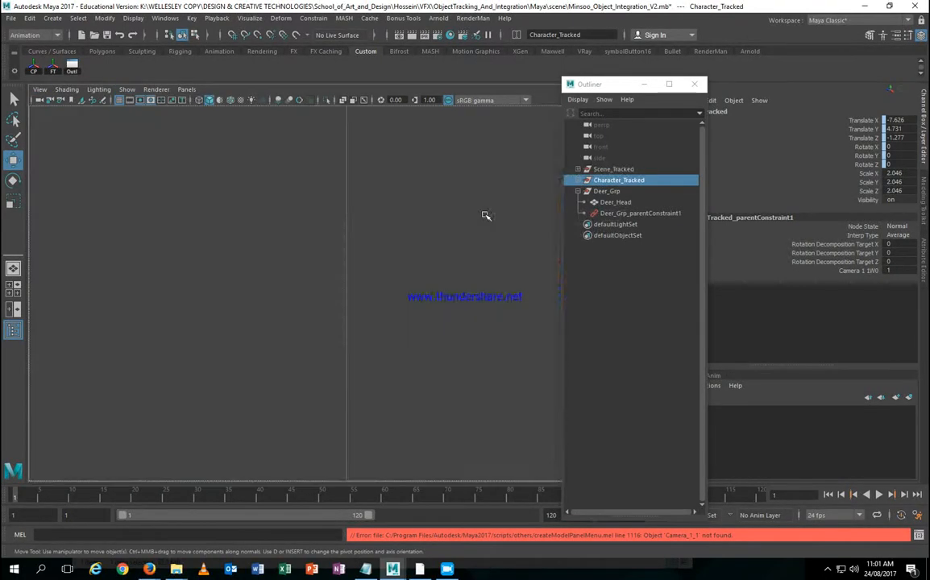
key(space)
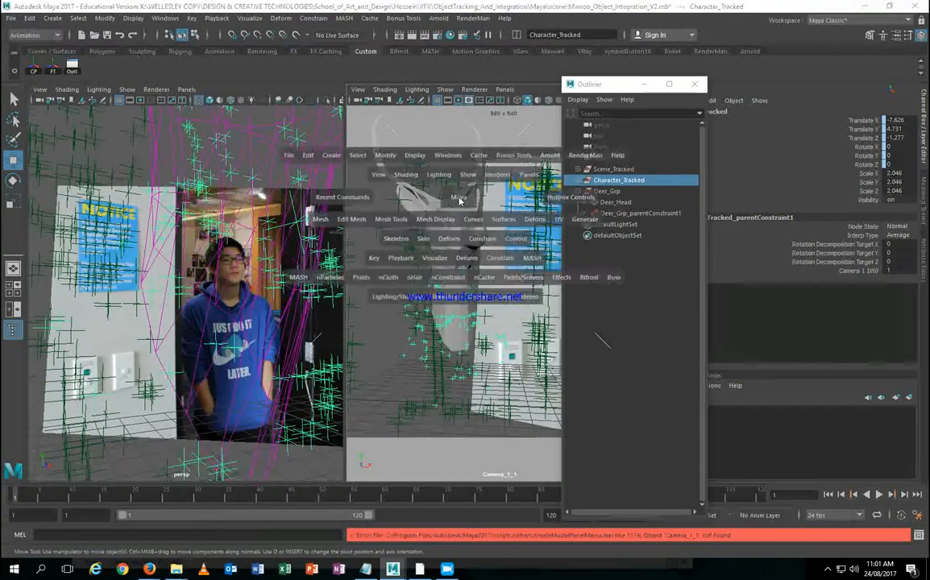
key(space)
key(ctrl+n)
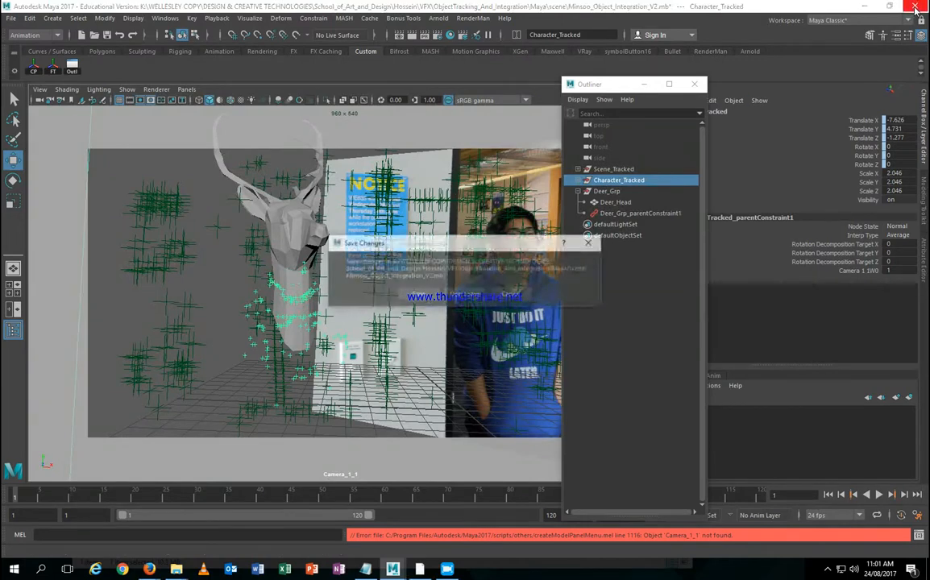
click(512, 297)
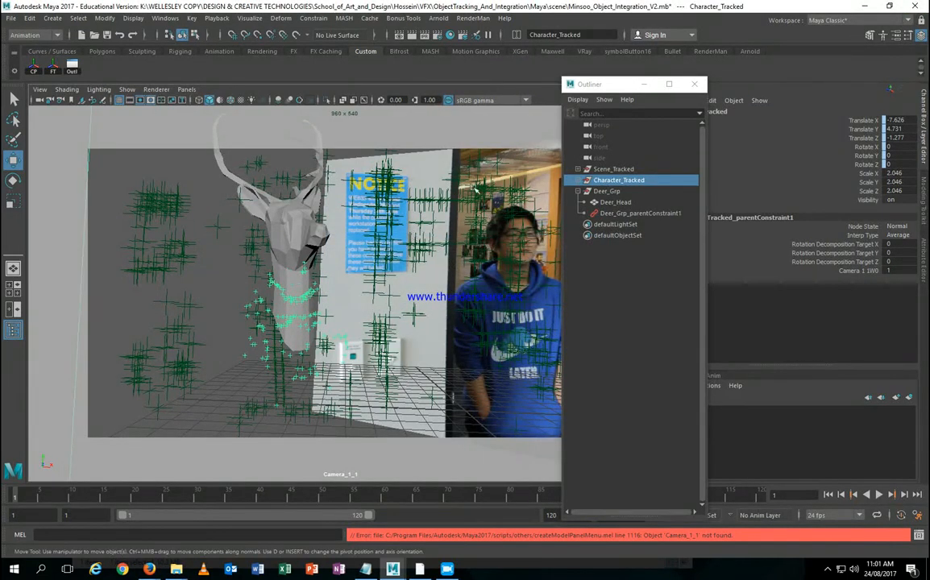